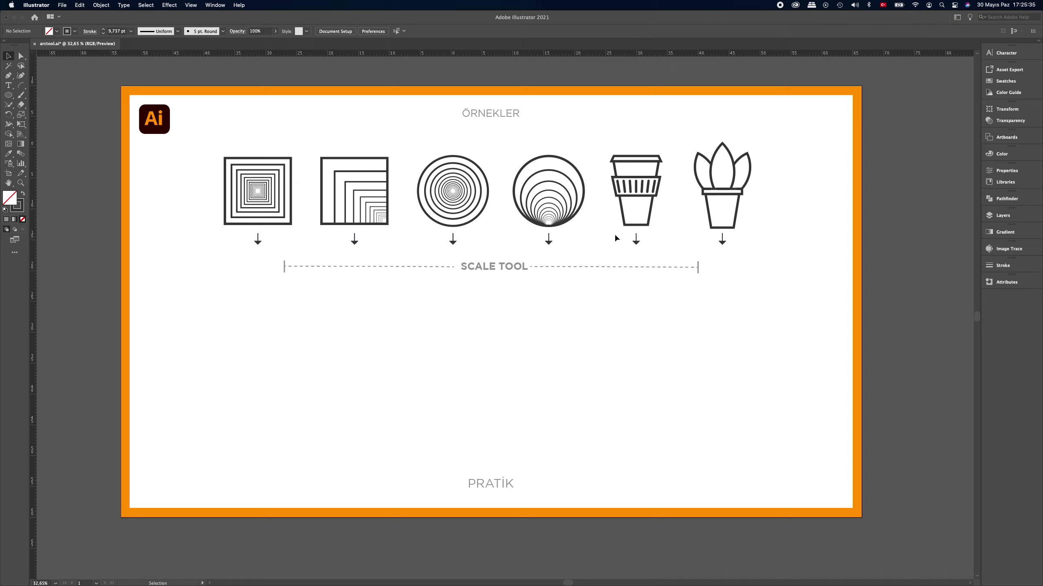
Step: Select the Rectangle Tool to draw below the SCALE TOOL examples
click(8, 97)
Step: Zoom in below the examples and draw the starting square
key(super+space)
mouse_move(212, 354)
mouse_down()
mouse_move(289, 349)
mouse_move(379, 426)
mouse_up()
click(264, 317)
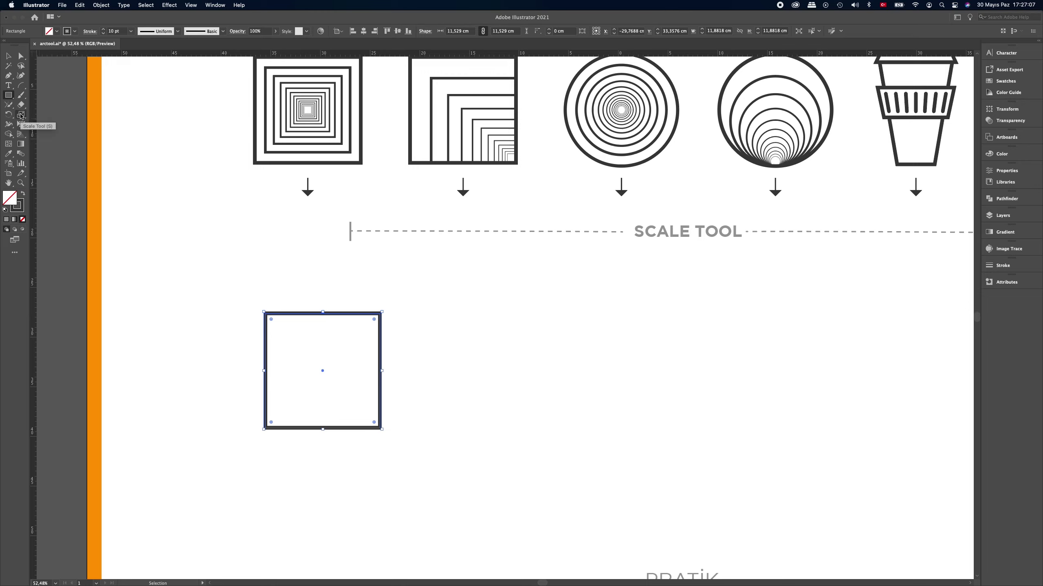
Step: Make a uniform 80% scaled copy of the square and repeat it inward with Ctrl+D
click(21, 115)
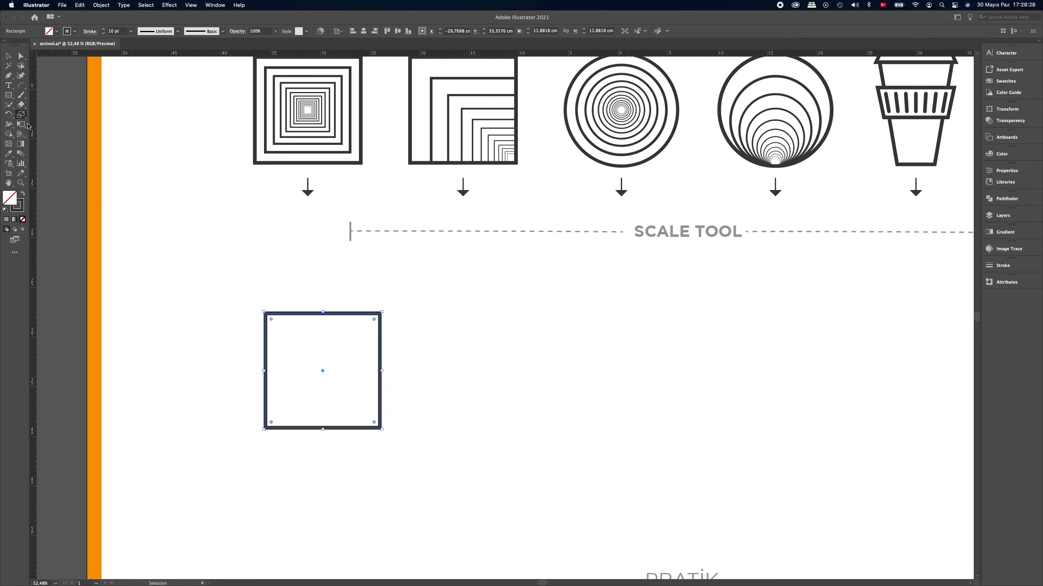
double_click(22, 115)
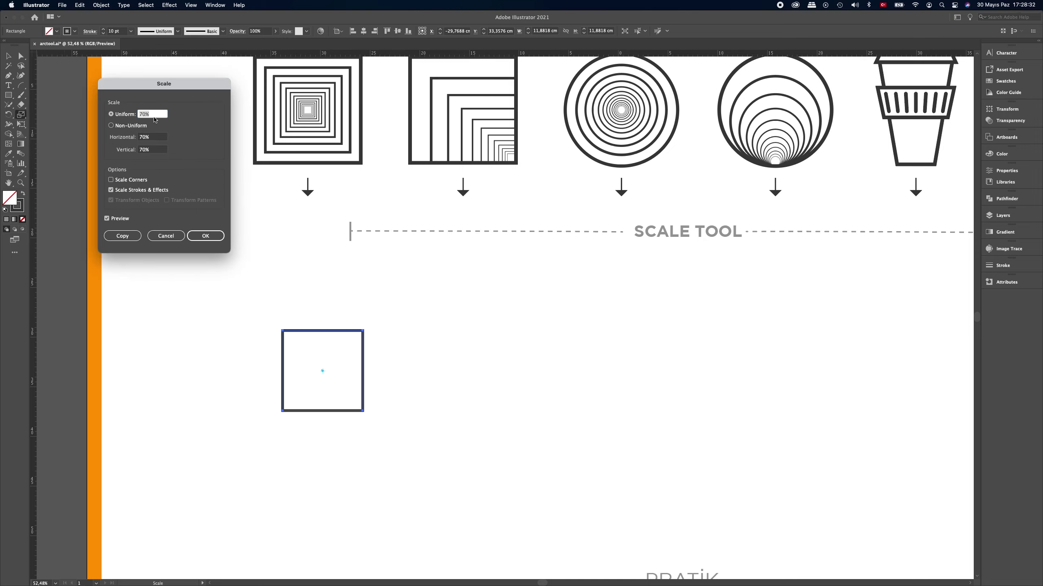
text(80)
key(Tab)
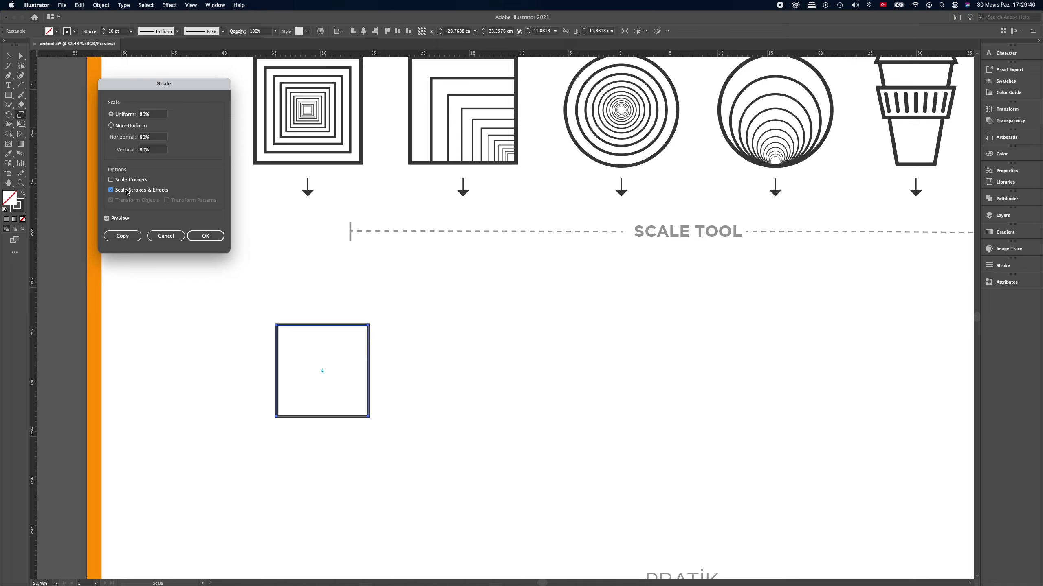
click(122, 236)
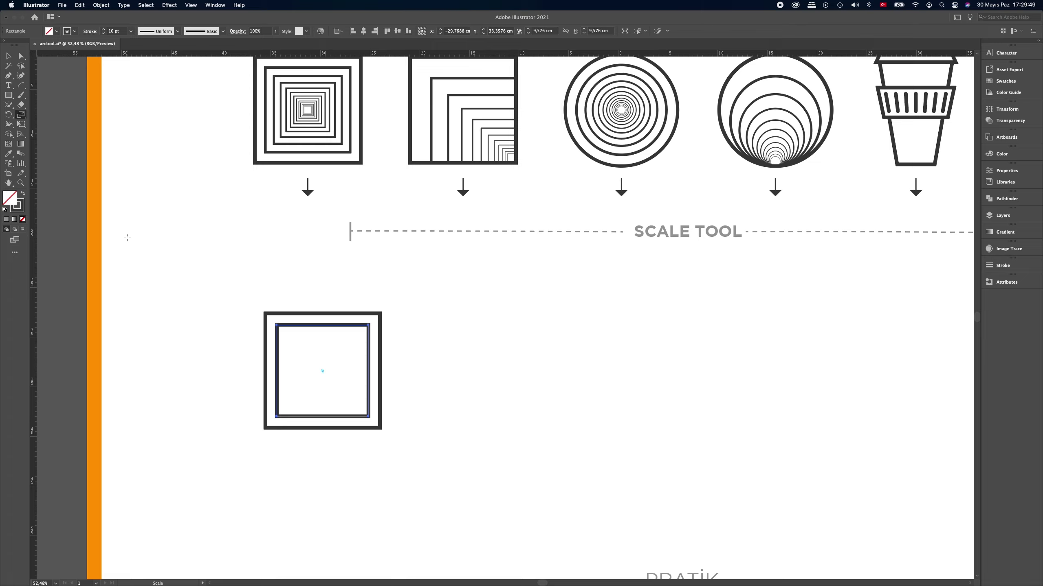
key(v)
key(ctrl+d)
key(ctrl+d)
key(ctrl+d)
key(ctrl+d)
key(ctrl+d)
key(ctrl+d)
key(ctrl+d)
key(ctrl+d)
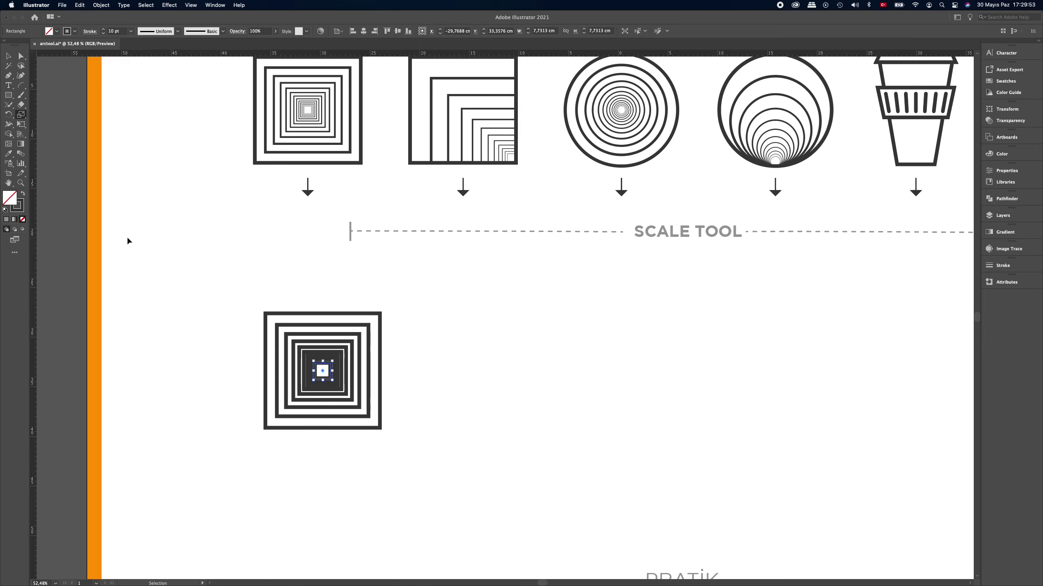
key(ctrl+d)
key(ctrl+d)
key(ctrl+d)
key(ctrl+d)
key(ctrl+d)
key(ctrl+d)
key(s)
Step: Undo the copies and make an 80% copy with Scale Strokes & Effects enabled
drag(127, 238, 128, 241)
key(super+z)
key(super+z)
key(super+z)
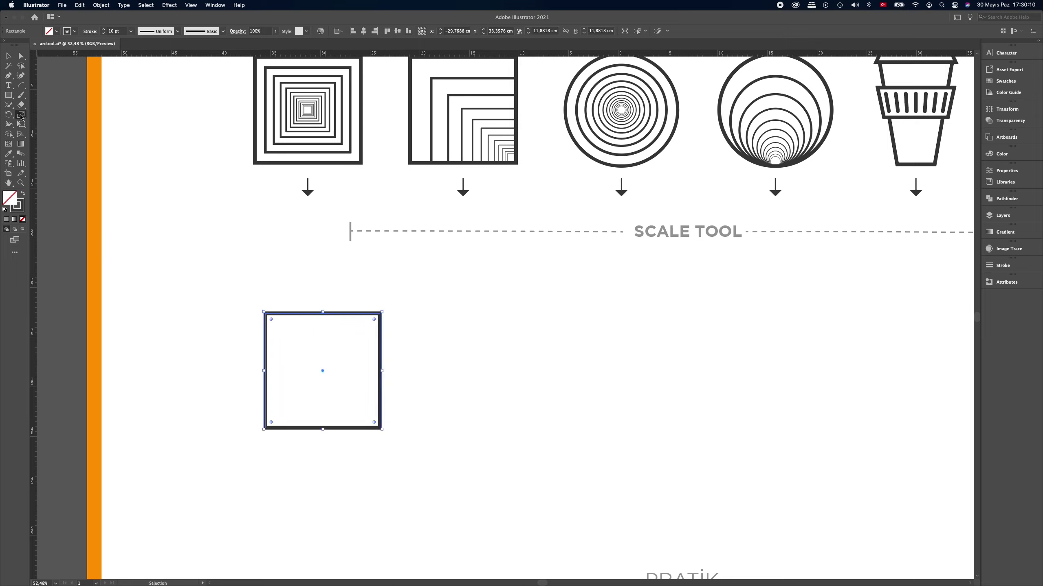
double_click(21, 115)
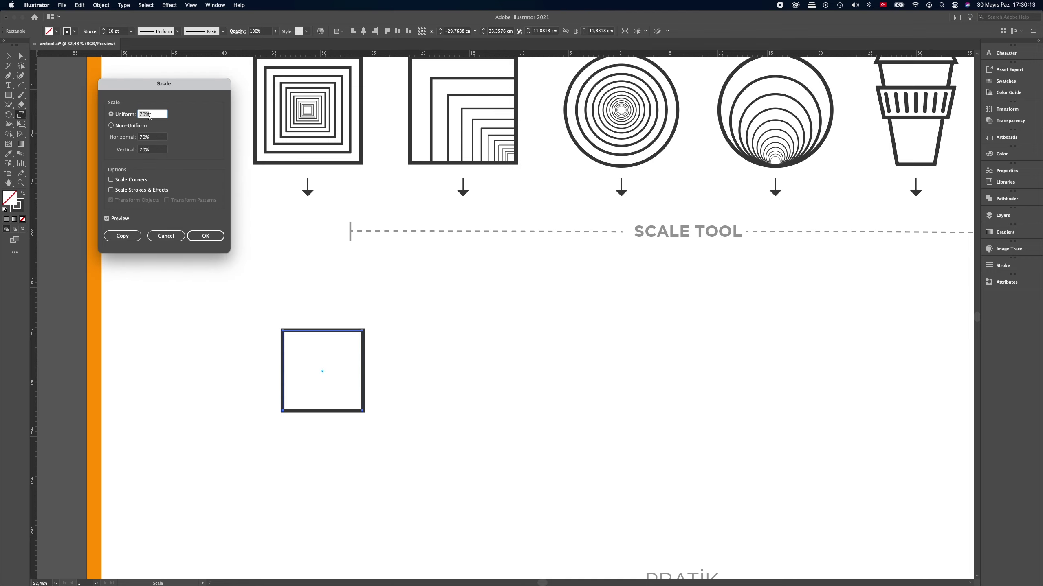
text(80)
key(Tab)
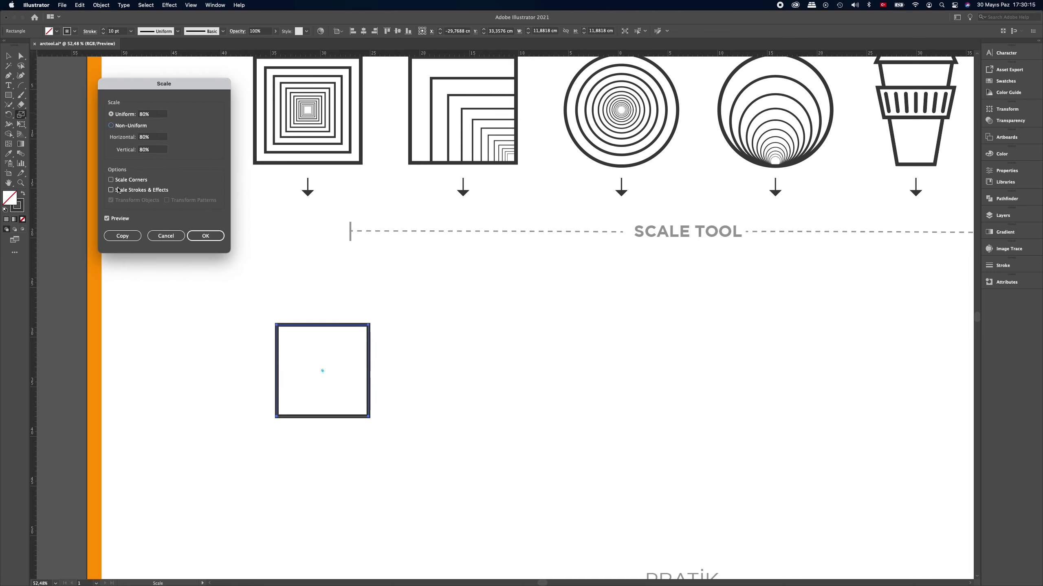
click(112, 190)
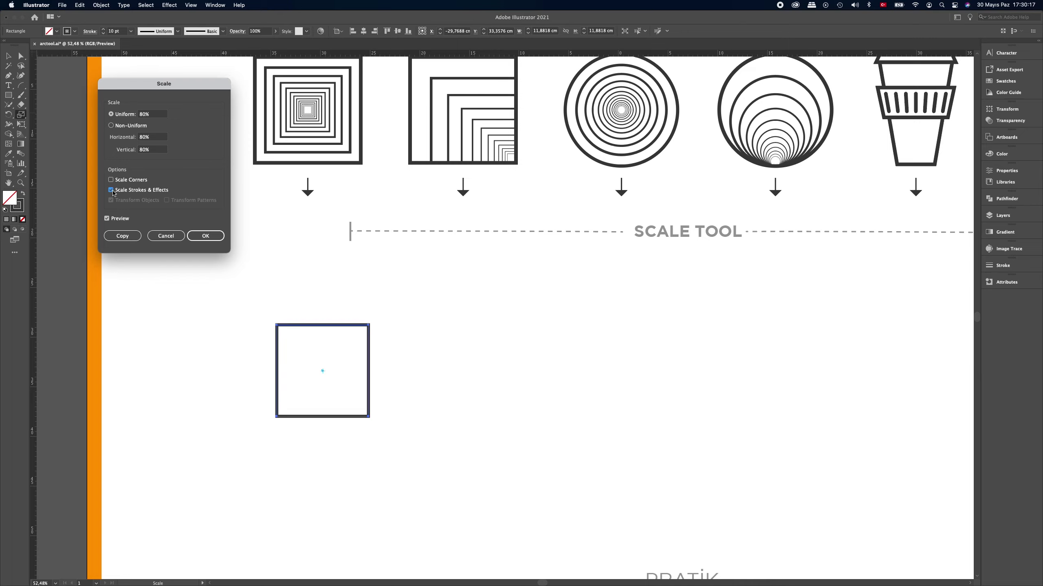
click(122, 236)
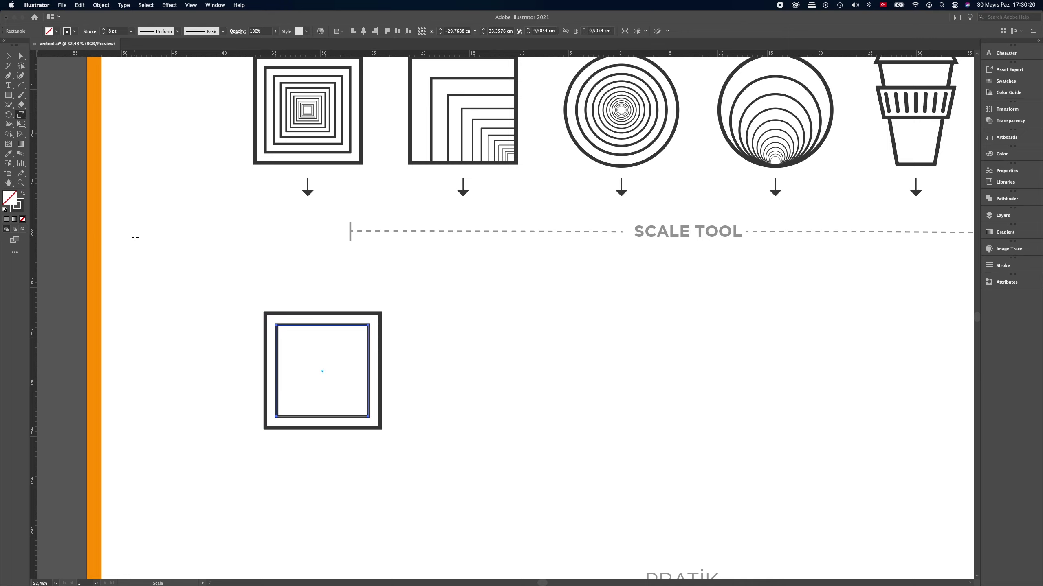
Step: Repeat the stroke-scaled 80% copy inward to the centre, then deselect
key(v)
key(super+d)
key(super+d)
key(super+d)
key(super+d)
key(super+d)
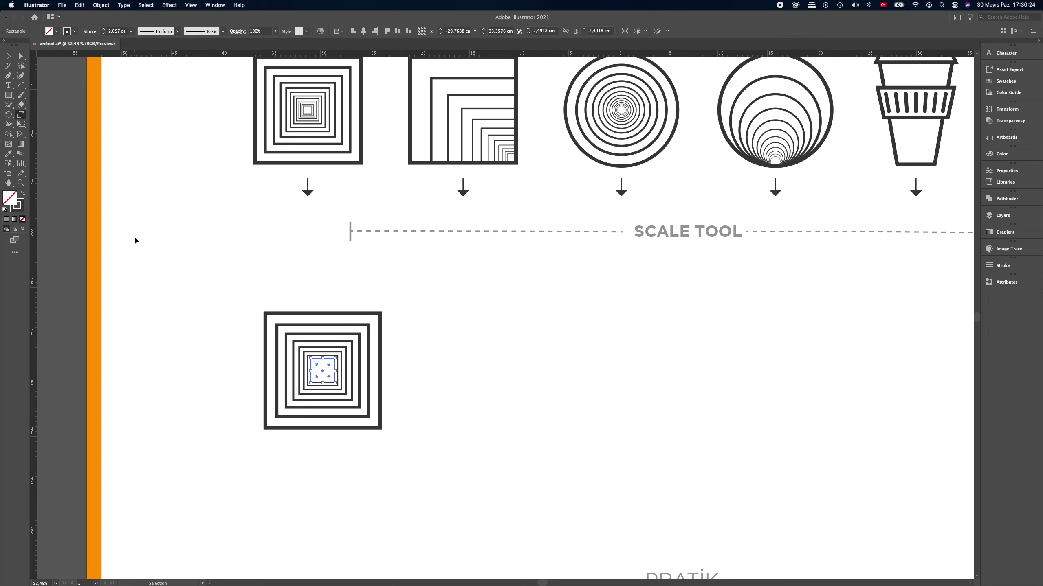
key(super+d)
key(super+d)
key(super+d)
key(super+d)
key(super+d)
key(s)
key(super+d)
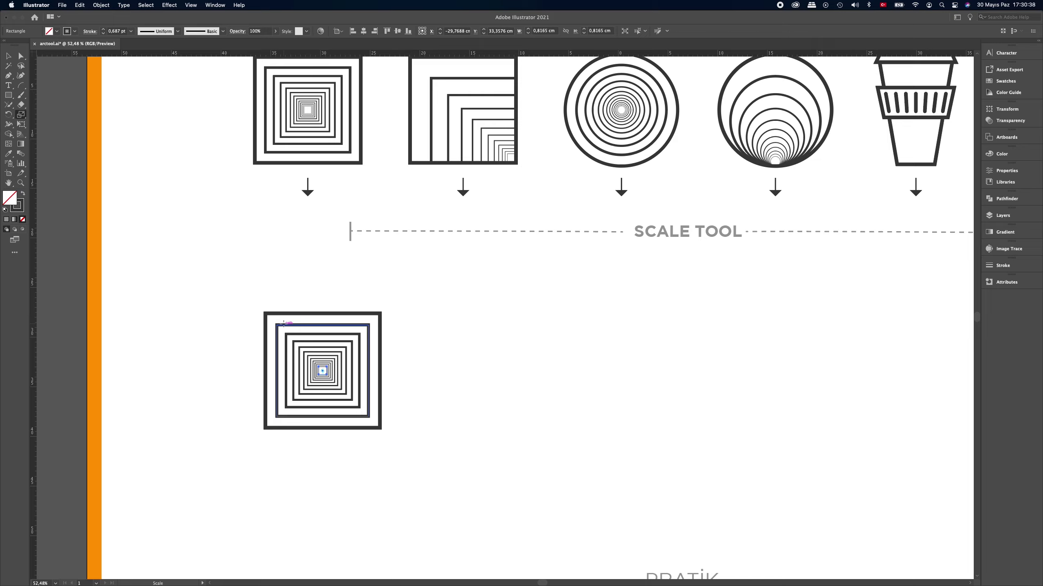
key(super+shift+a)
key(v)
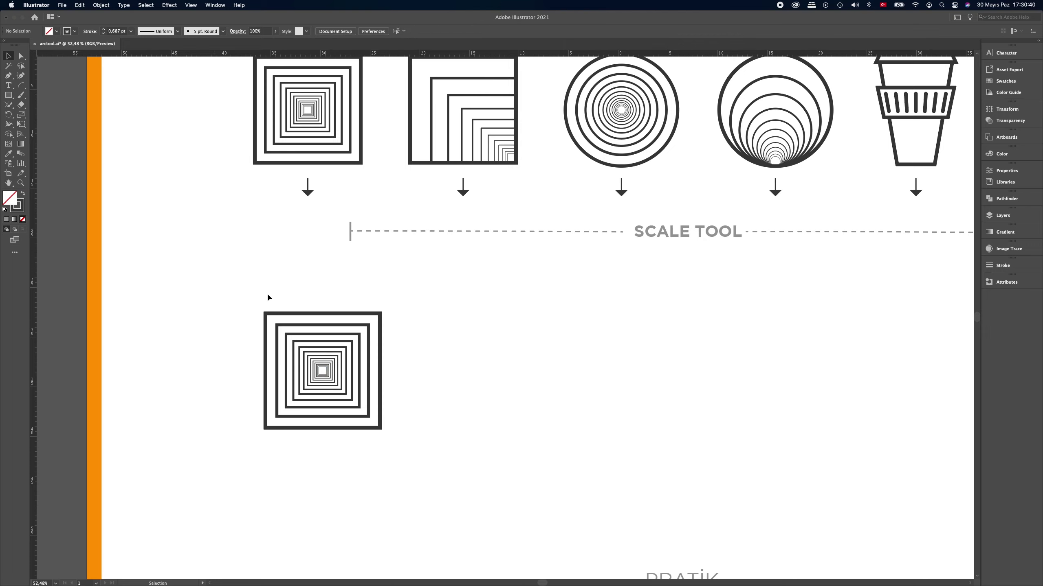
Step: Drag an inner square out to the right, then undo the move
drag(362, 357, 468, 360)
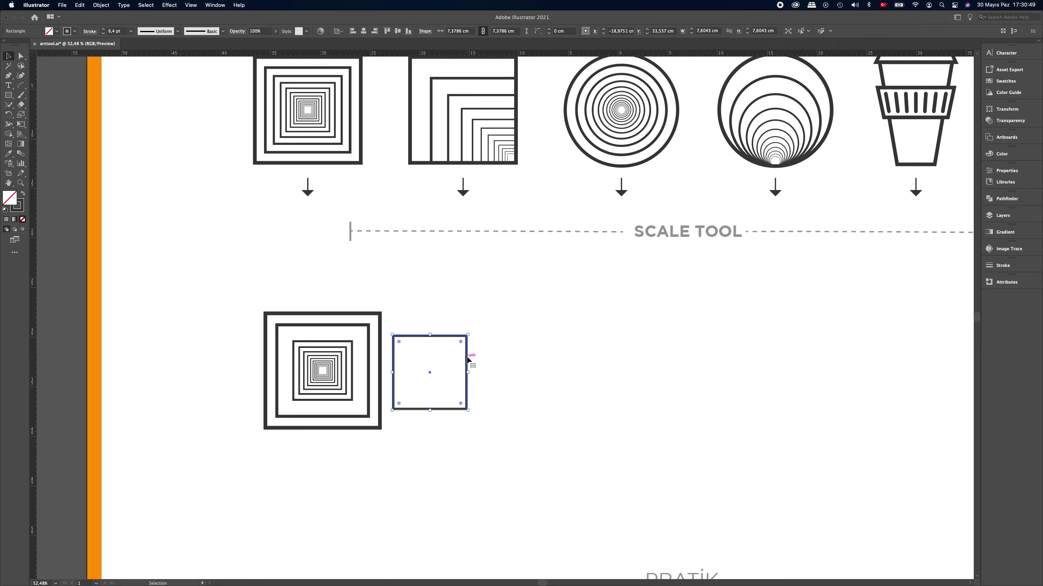
key(a)
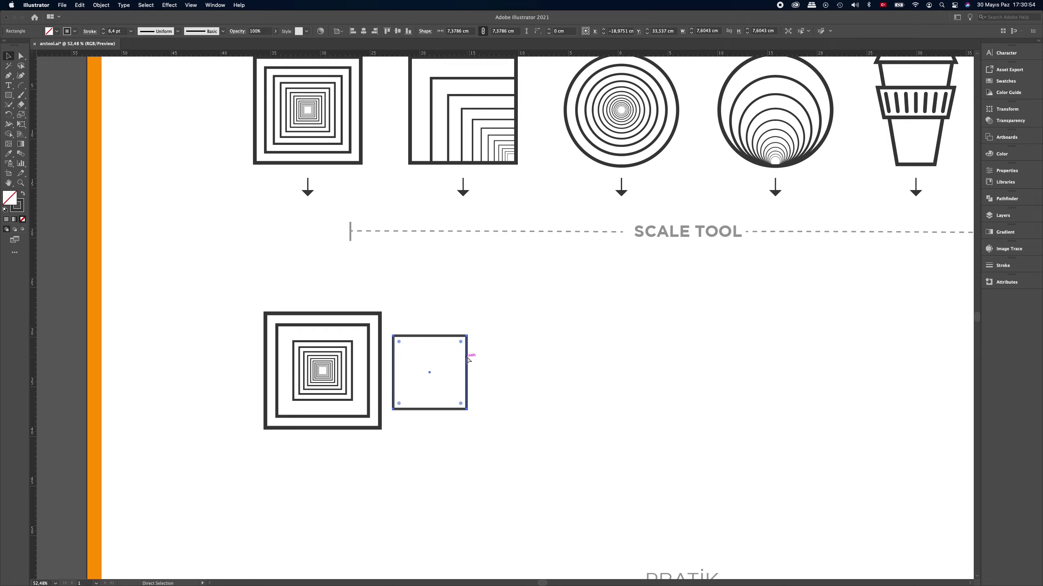
key(ctrl+z)
key(v)
scroll(409, 199, up, 2)
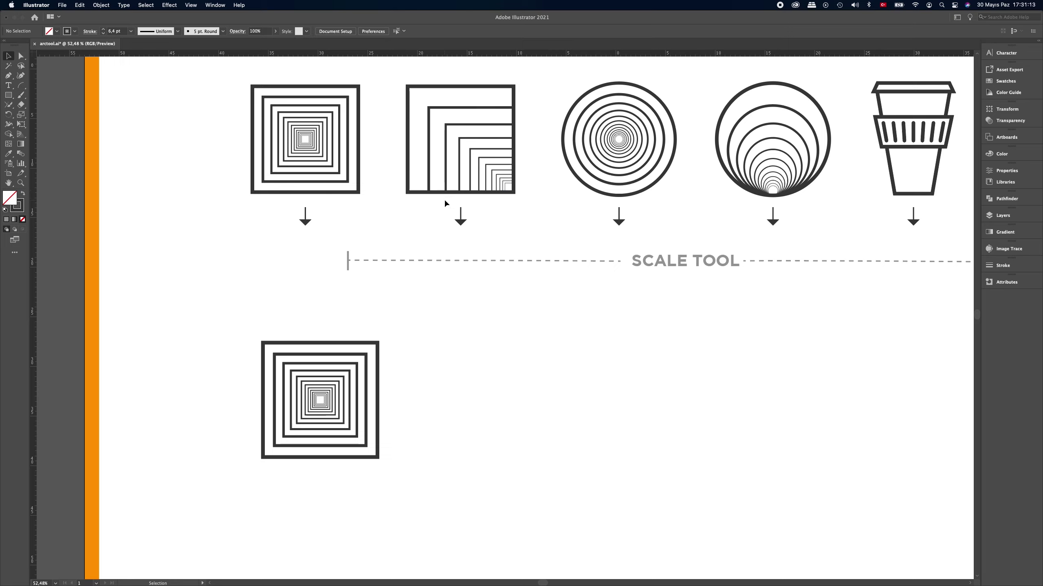
Step: Draw a second square to the right and give it the left square's 10 pt stroke
click(8, 94)
drag(420, 343, 527, 459)
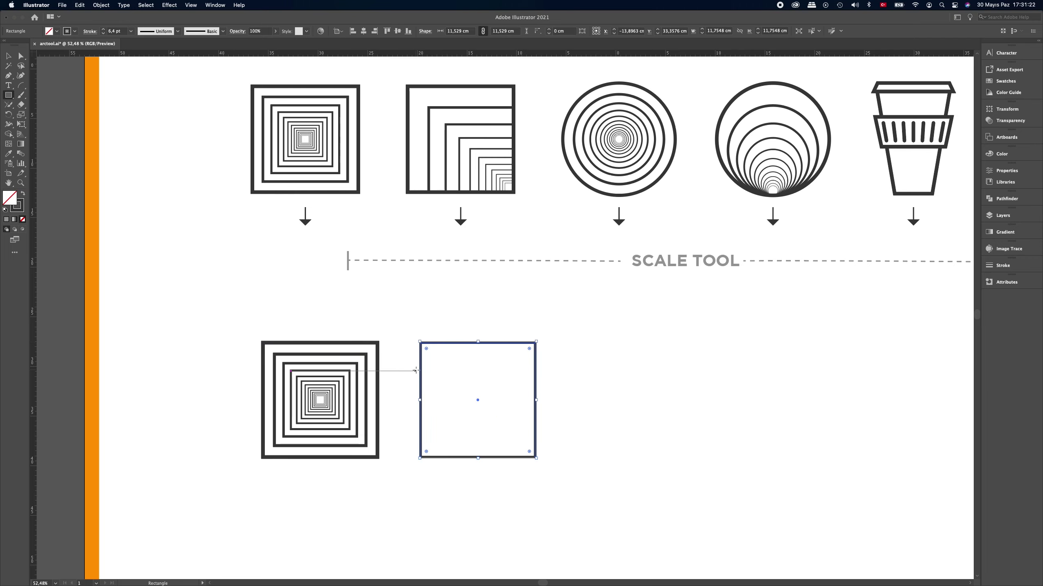
click(8, 153)
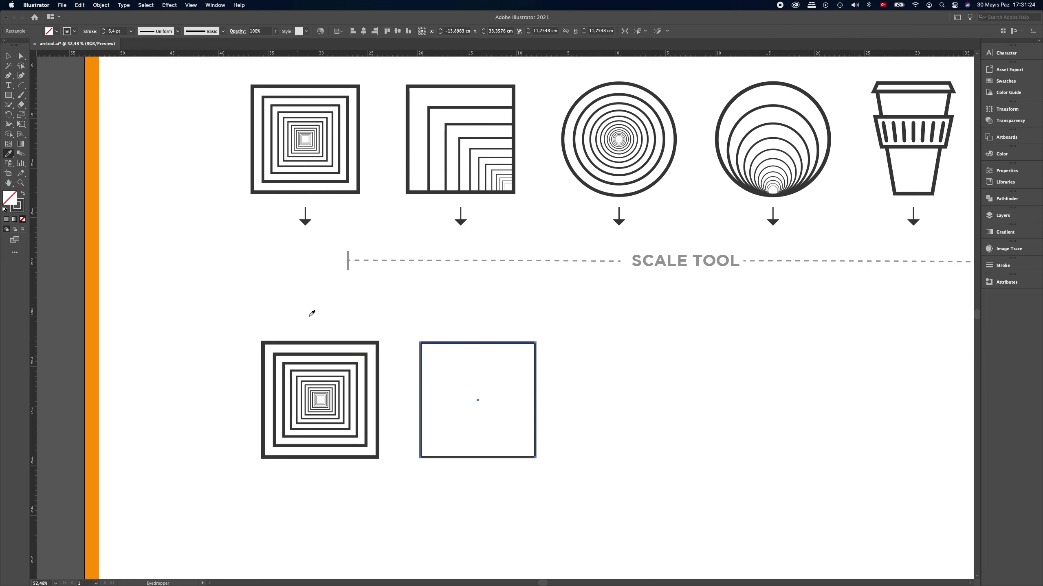
click(345, 339)
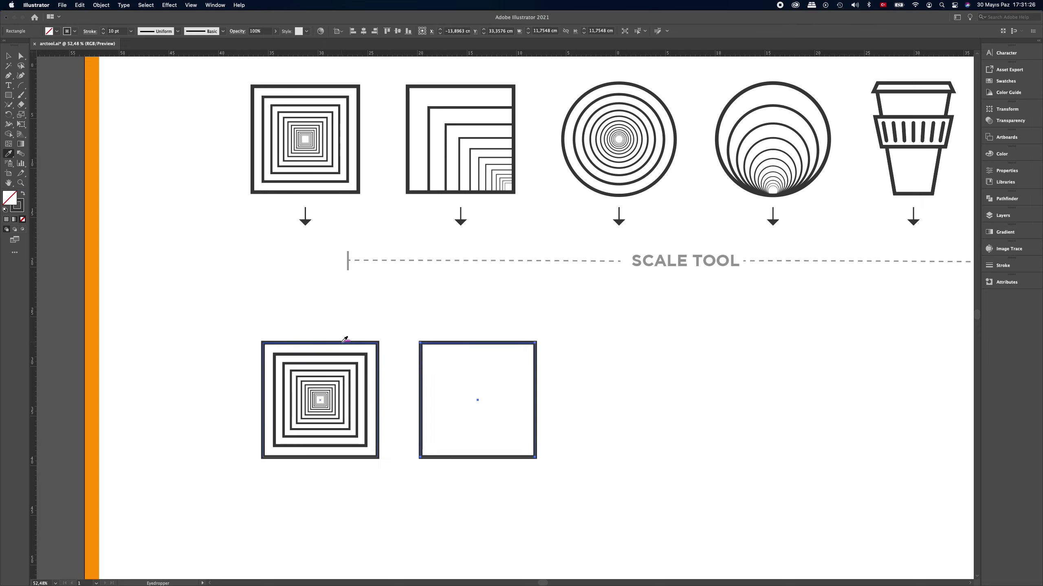
click(13, 55)
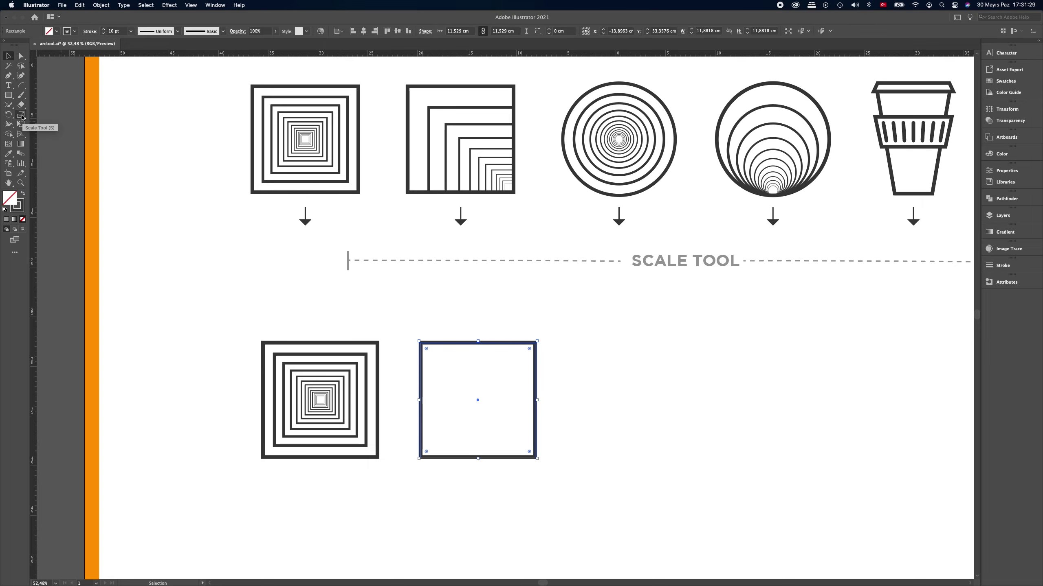
Step: Fill the new square with 80% copies shrinking into its bottom-right corner
double_click(22, 116)
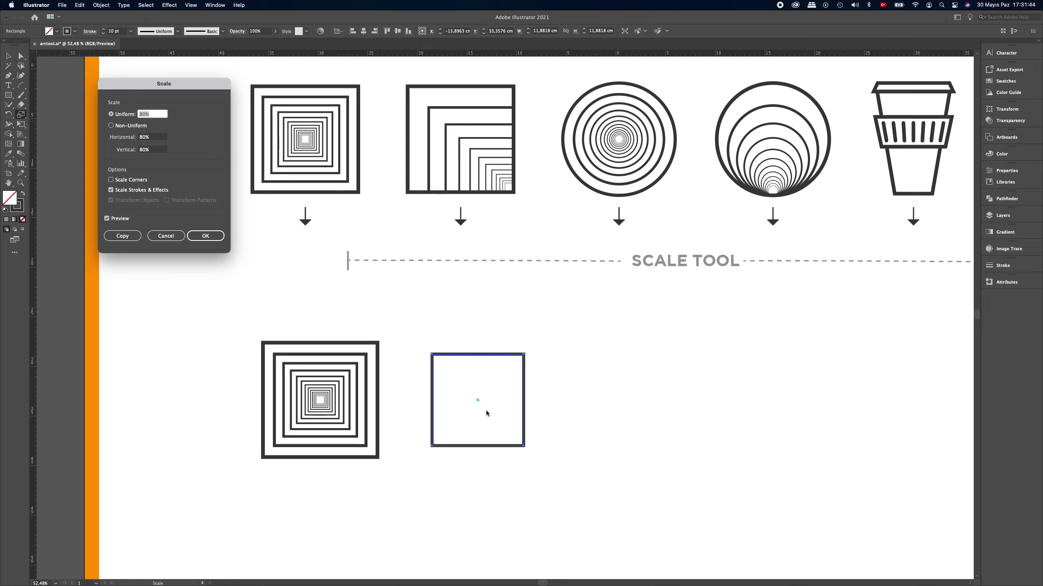
click(173, 235)
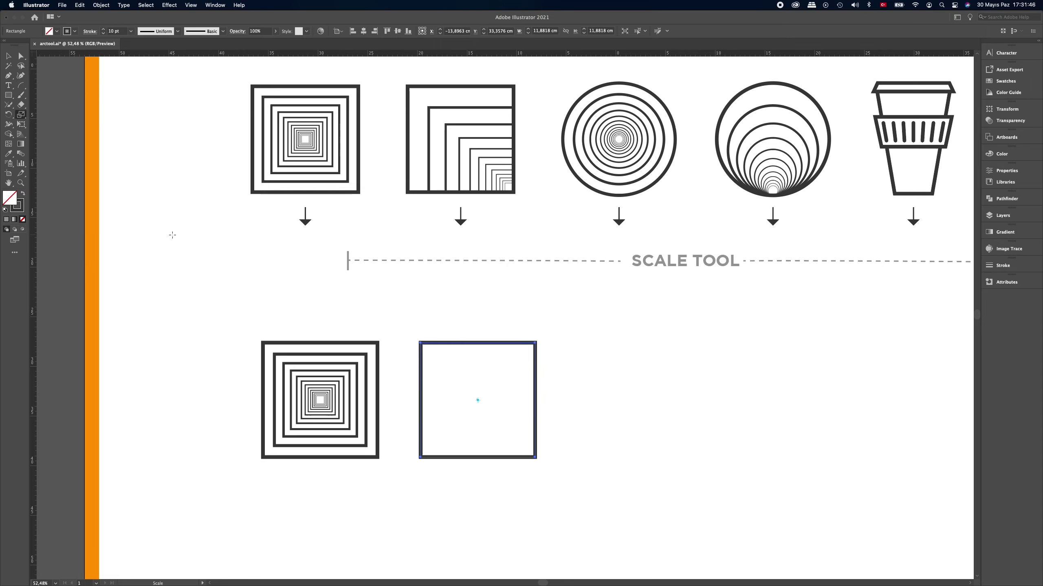
key(v)
click(20, 116)
click(477, 400)
alt+click(534, 457)
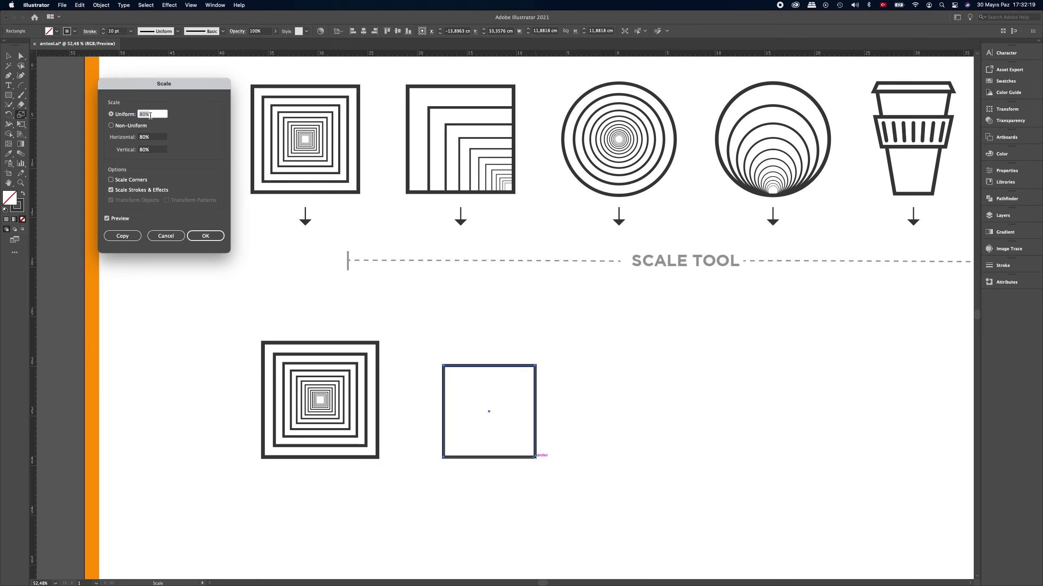
click(129, 237)
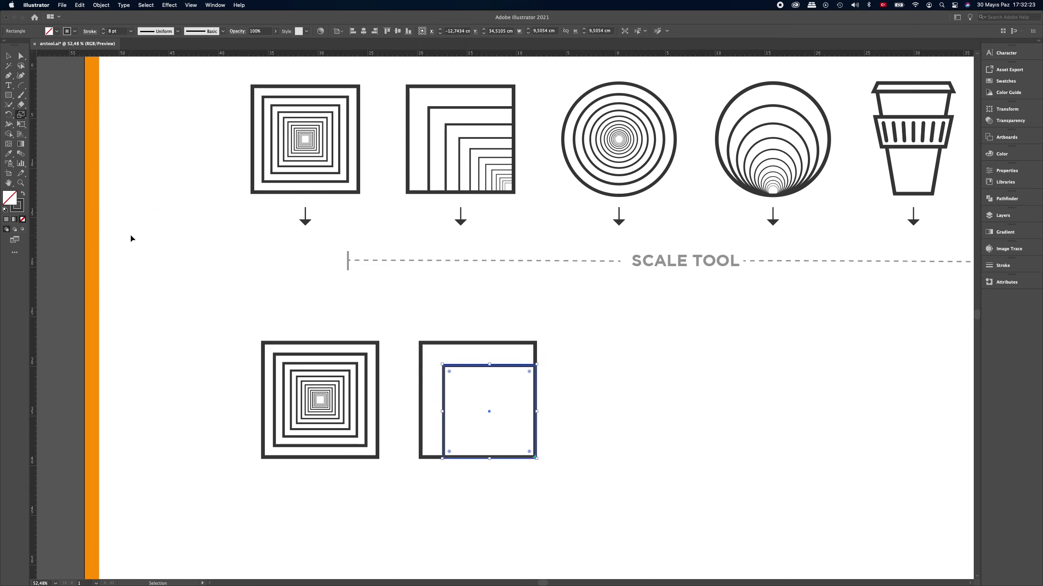
key(super+d)
key(super+d)
key(super+d)
key(super+d)
key(super+d)
key(super+d)
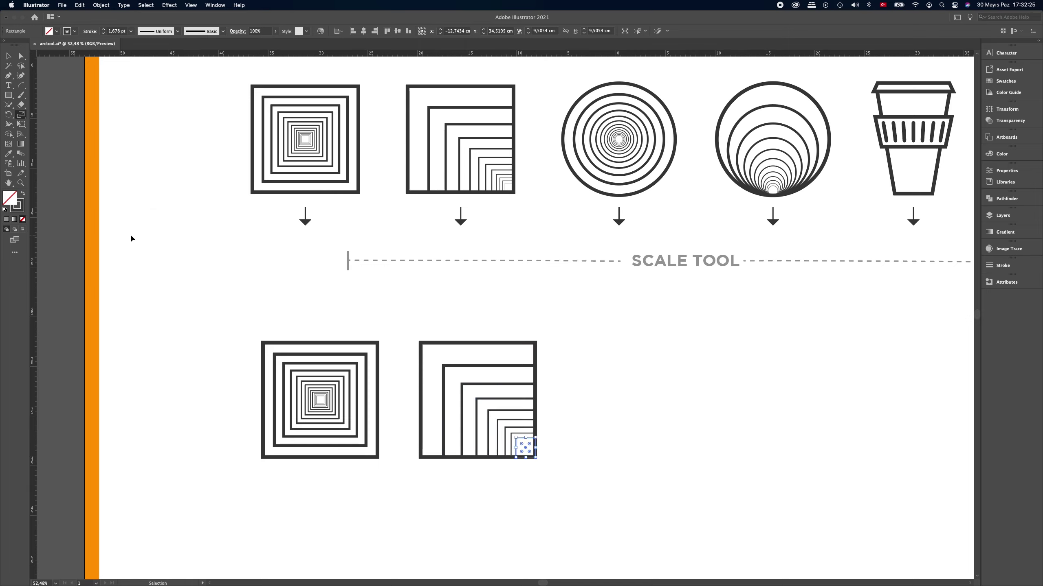
key(super+d)
key(super+d)
key(super+d)
key(s)
Step: Draw a circle below the concentric circles example with the square's 10 pt dark stroke
drag(649, 366, 496, 369)
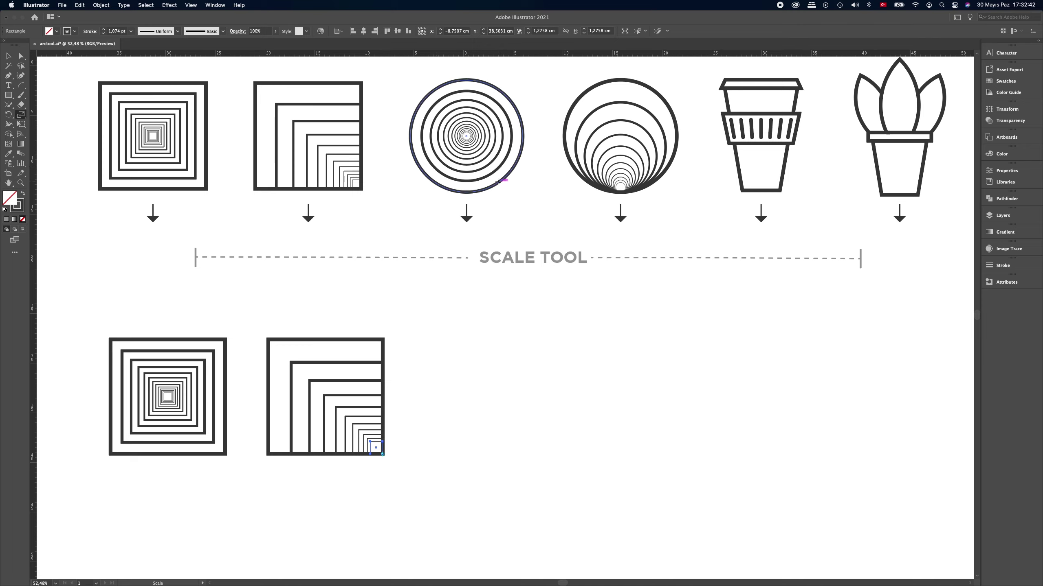
click(8, 97)
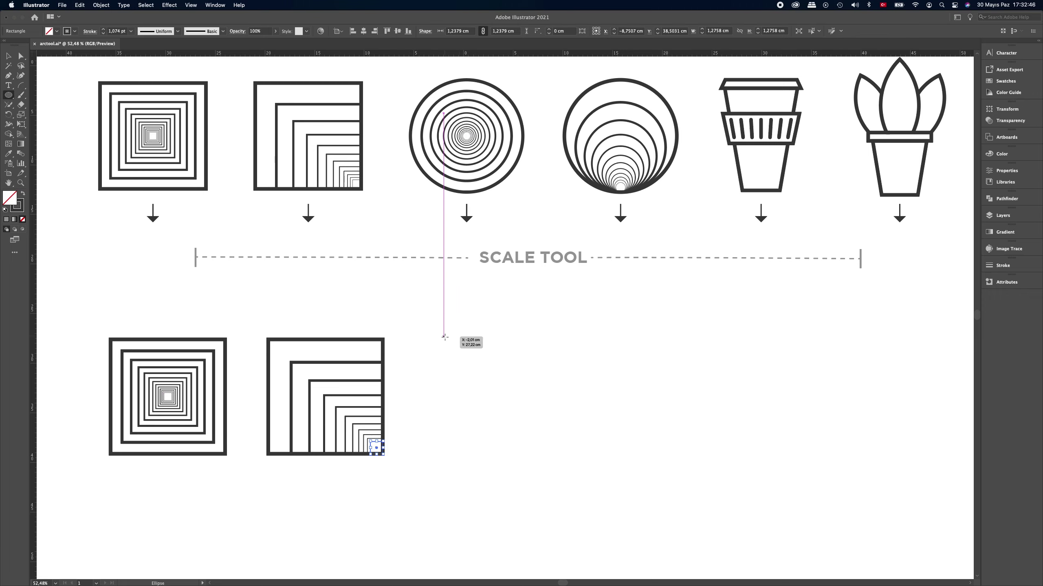
drag(445, 338, 565, 458)
click(8, 153)
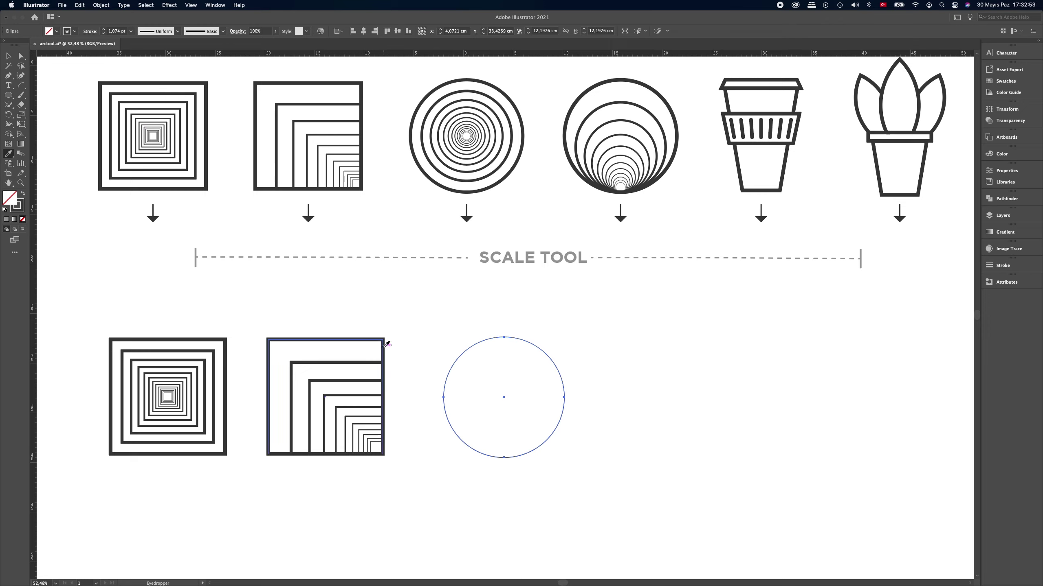
click(385, 345)
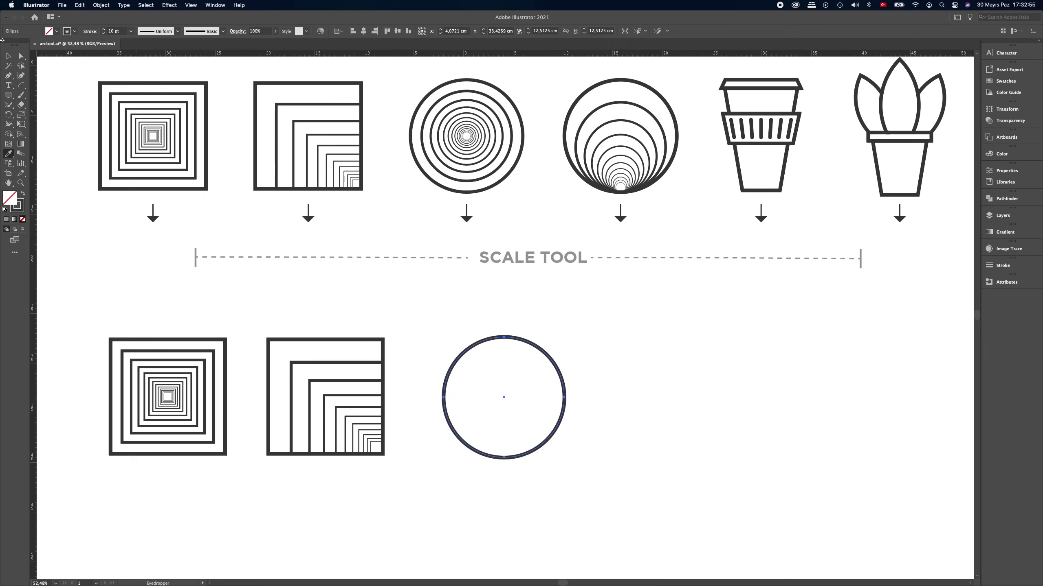
click(9, 56)
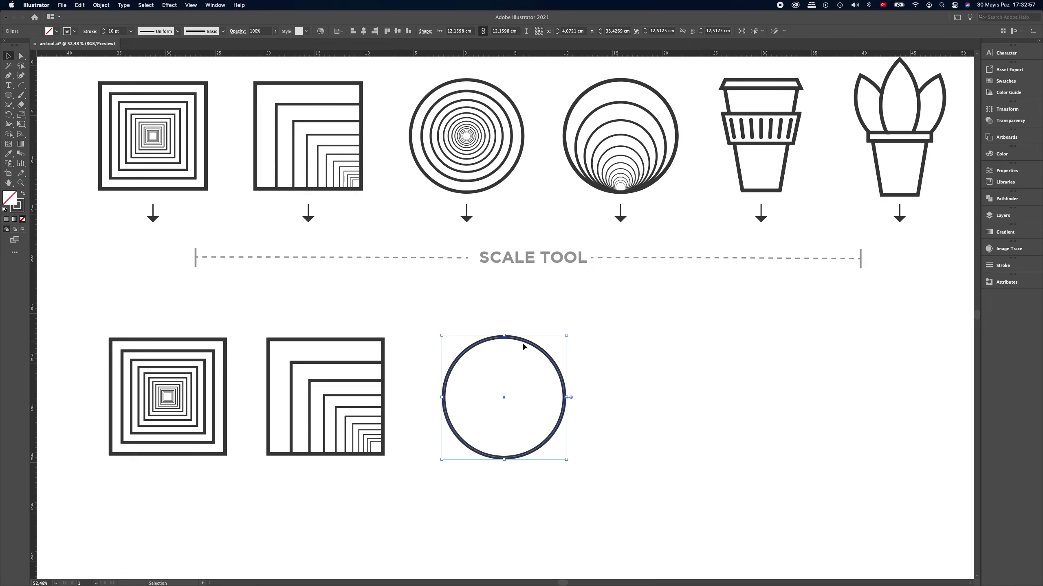
Step: Fill the circle with concentric 80% copies repeated with Cmd+D
double_click(21, 116)
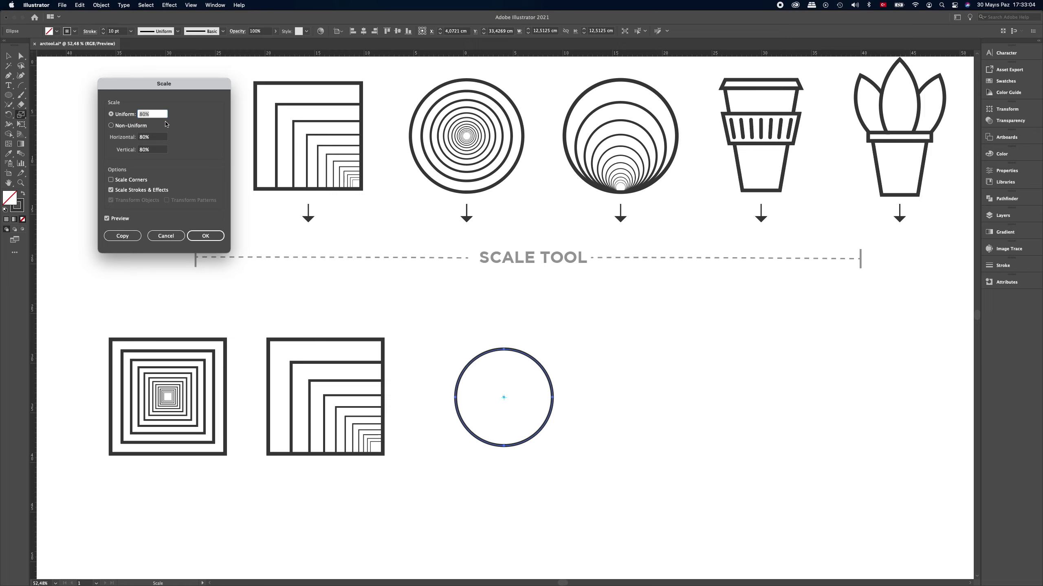
click(129, 237)
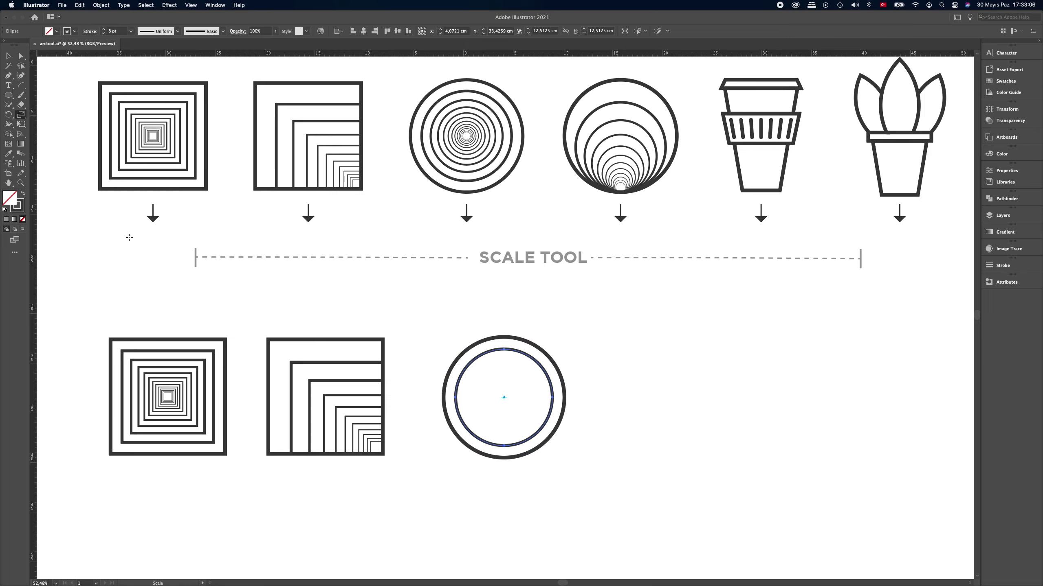
key(super+d)
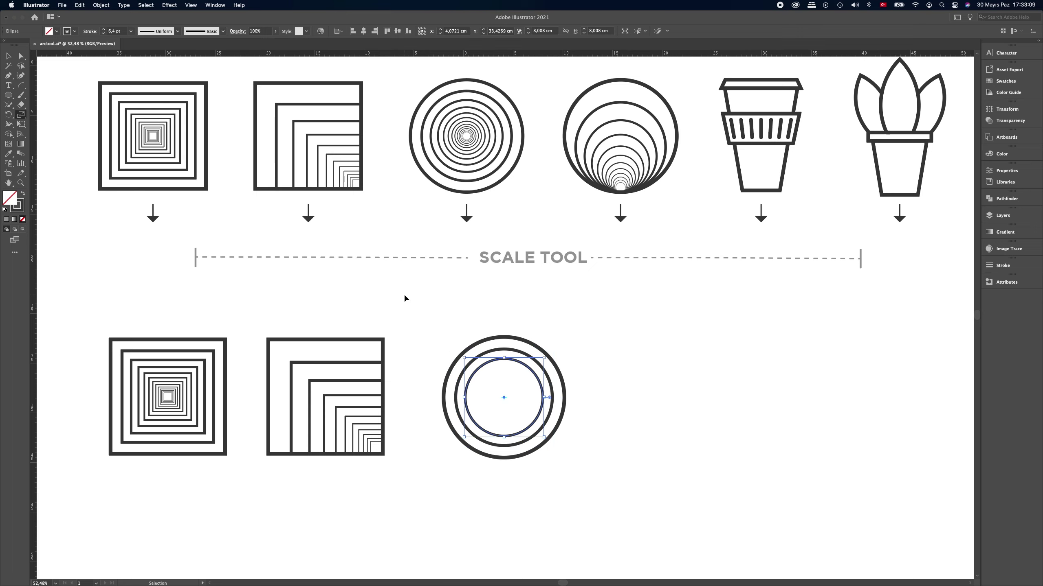
key(super+d)
key(super+d)
key(super+d)
key(super+d)
key(super+d)
key(super+d)
key(super+d)
key(super+d)
key(super+d)
key(super+d)
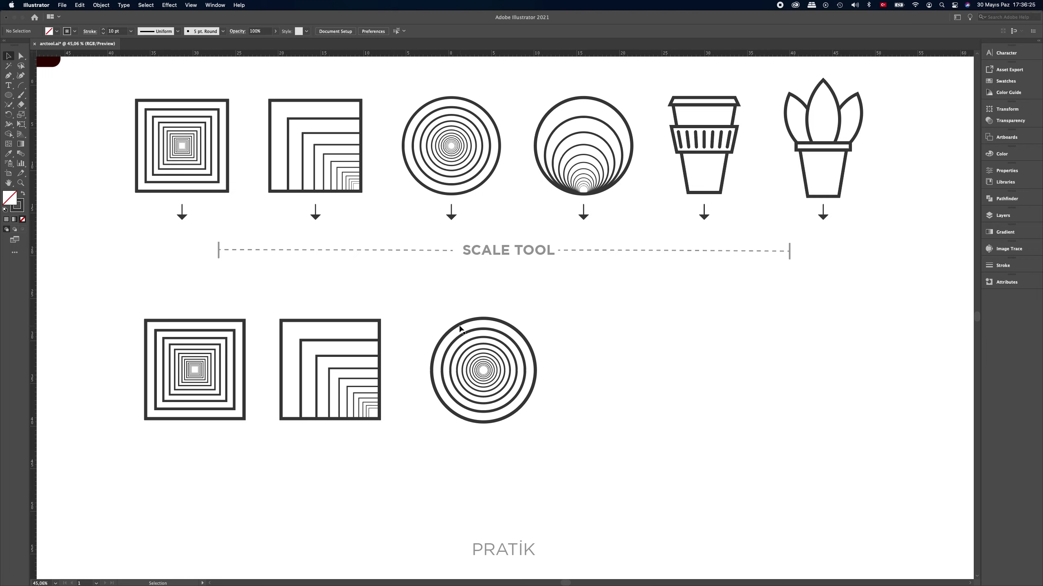
Step: Copy the outer circle to the right and fill it with 80% copies shrinking toward its bottom
drag(460, 327, 603, 331)
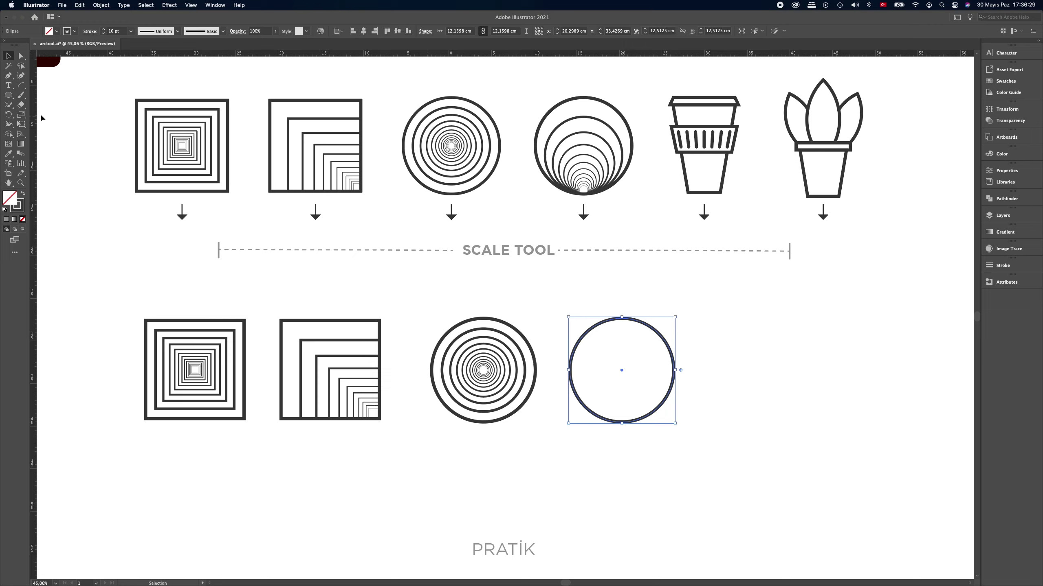
click(21, 115)
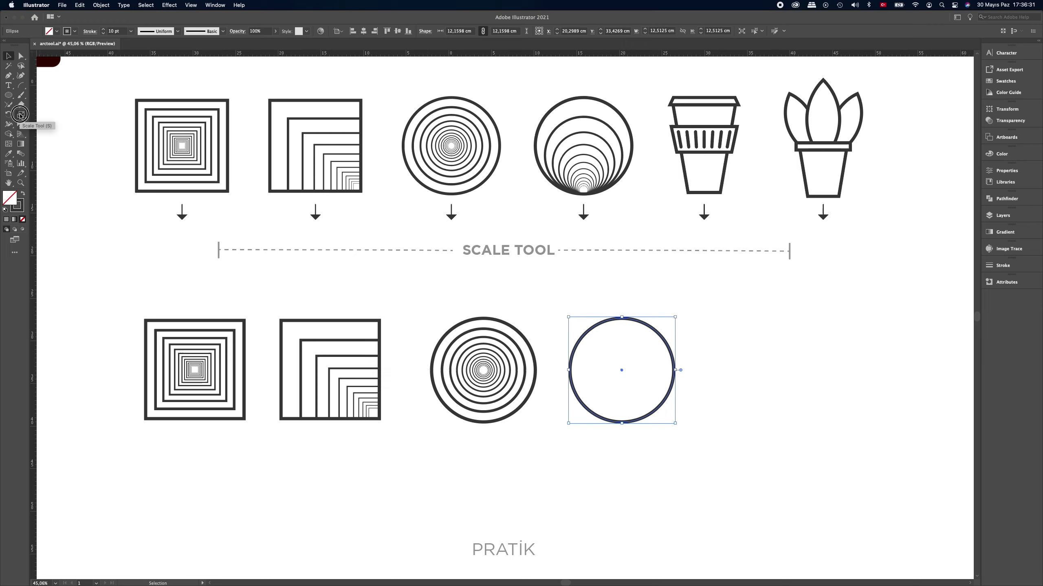
click(621, 371)
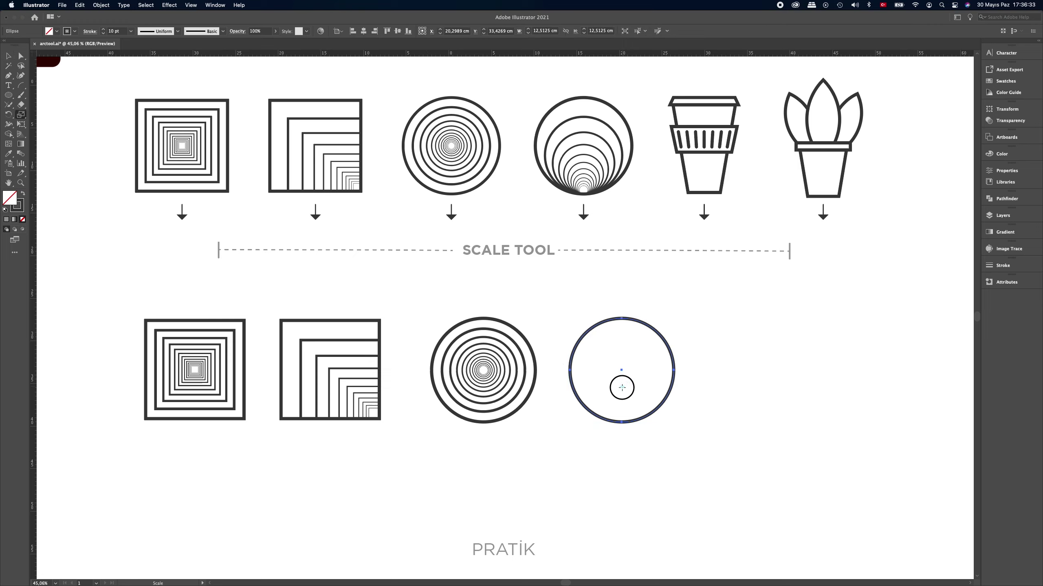
alt+click(623, 423)
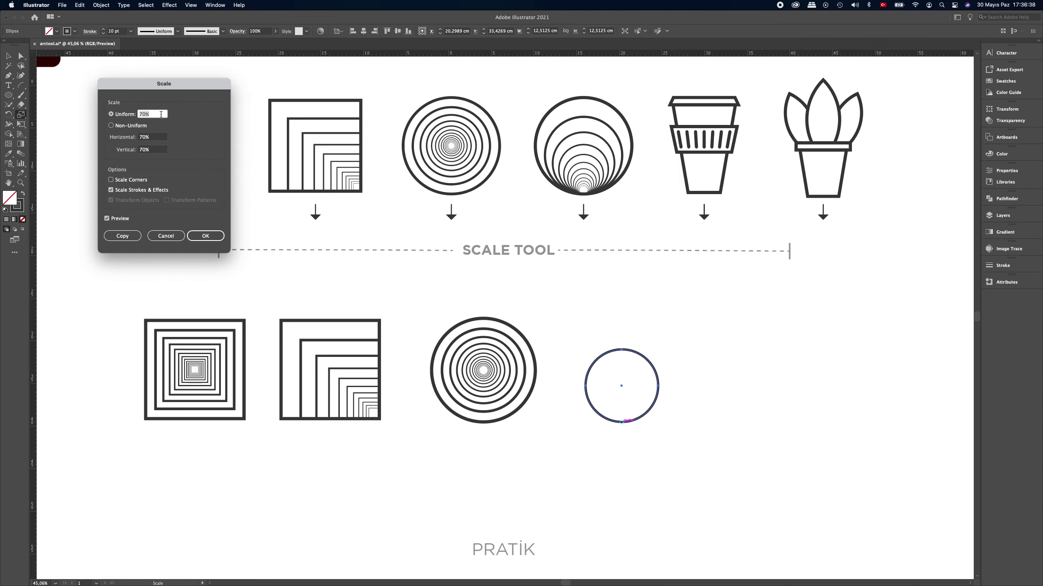
text(80)
click(122, 236)
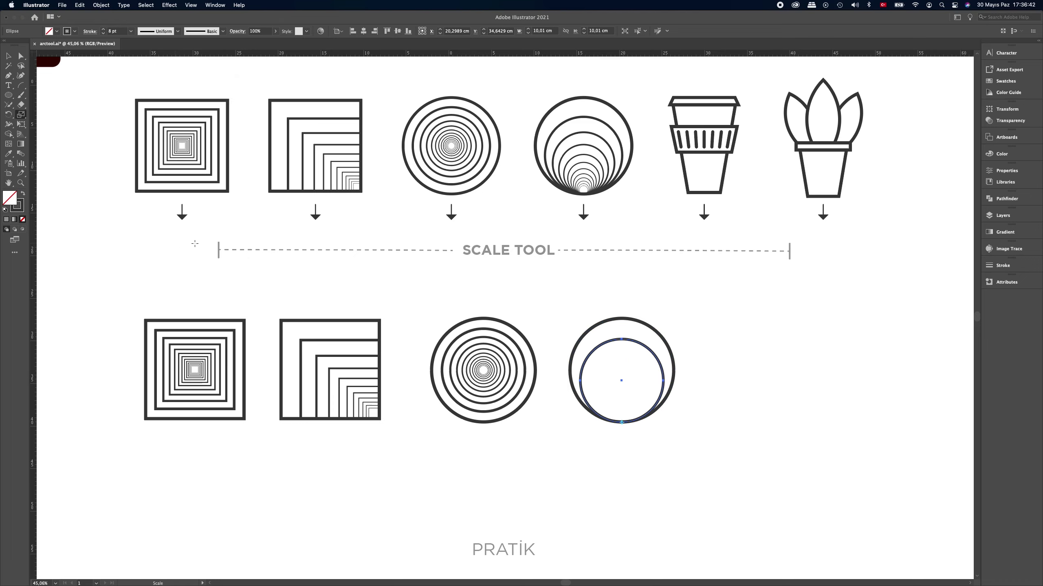
key(v)
key(super+d)
key(super+d)
key(super+d)
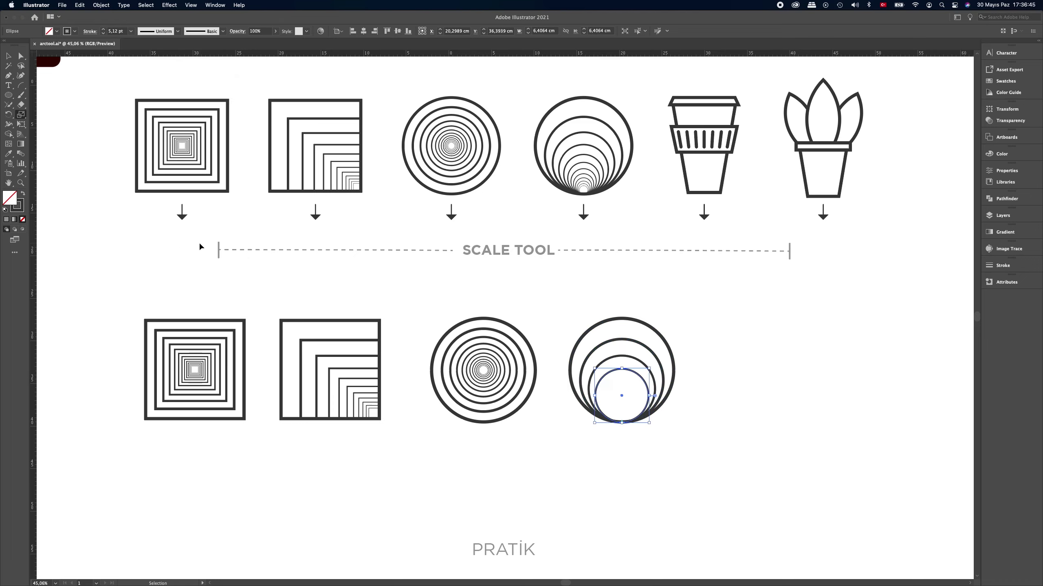
key(super+d)
key(super+d)
key(super+d)
key(super+d)
key(super+d)
key(s)
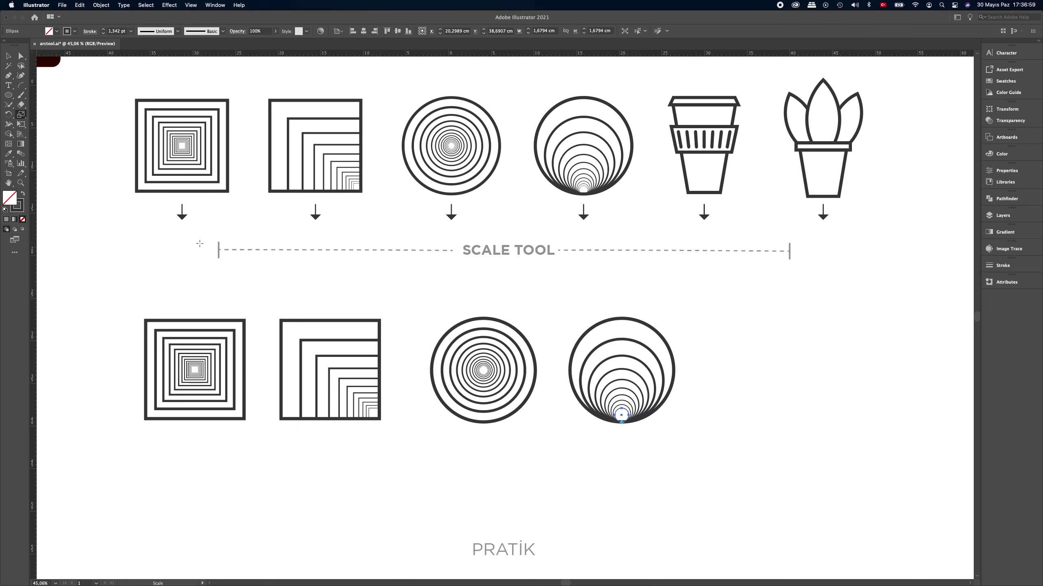
Step: Select the four bottom-row pieces and shift them left
key(v)
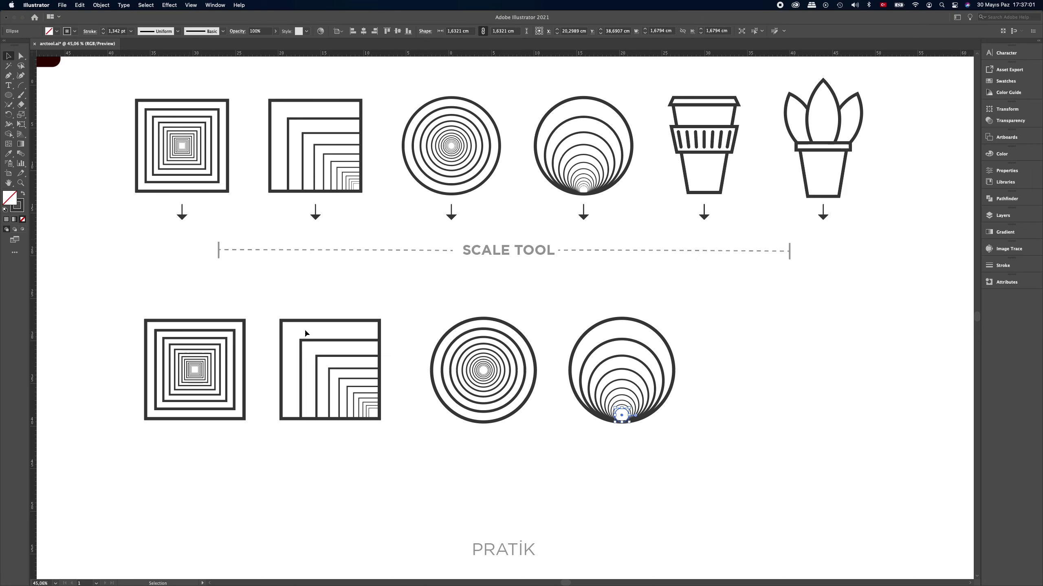
drag(688, 459, 135, 296)
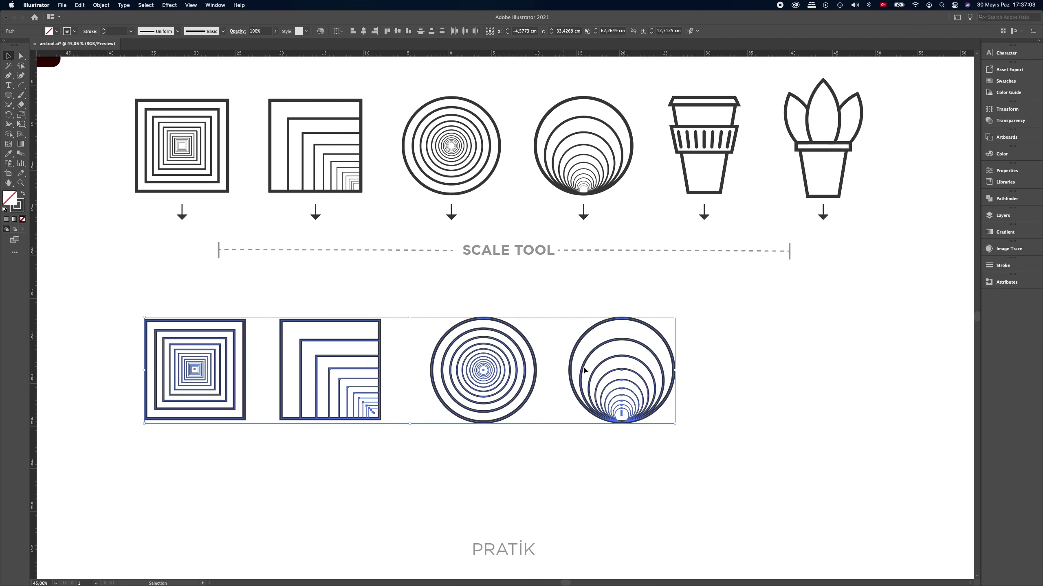
drag(635, 347, 256, 347)
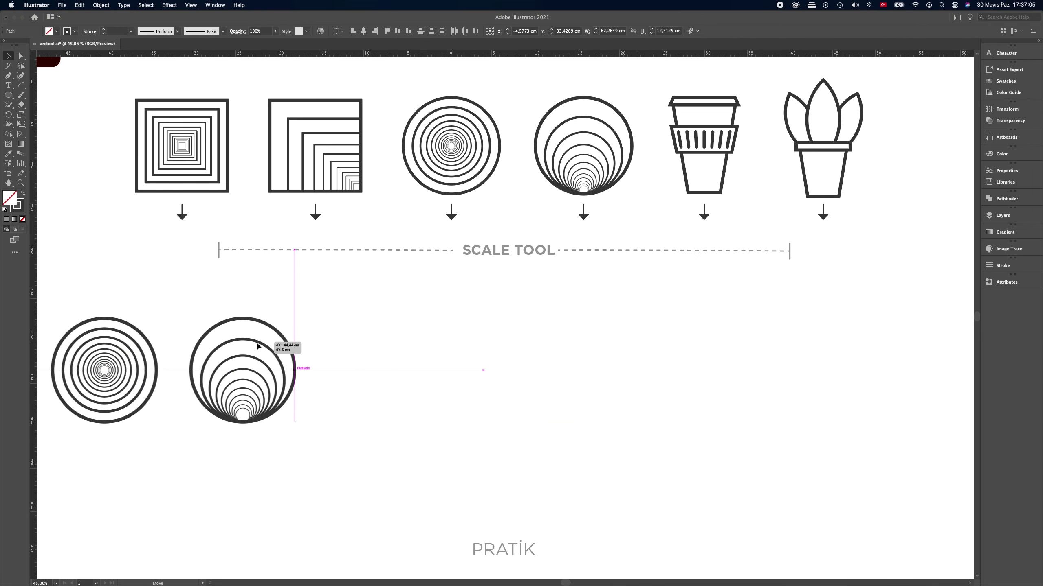
click(645, 349)
Step: Copy the outer circle further right of the bottom-row pieces
click(287, 343)
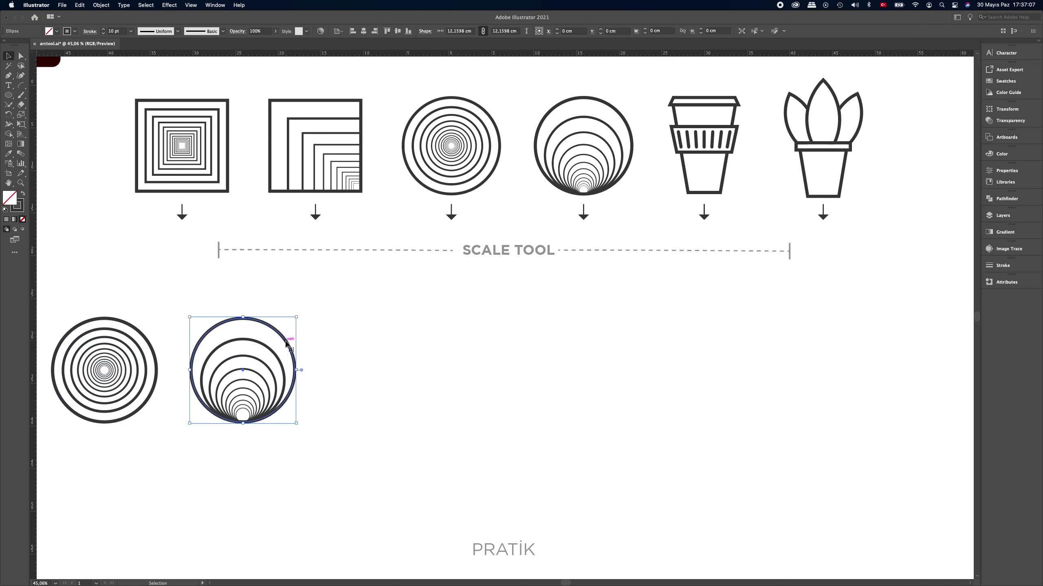
drag(287, 343, 486, 348)
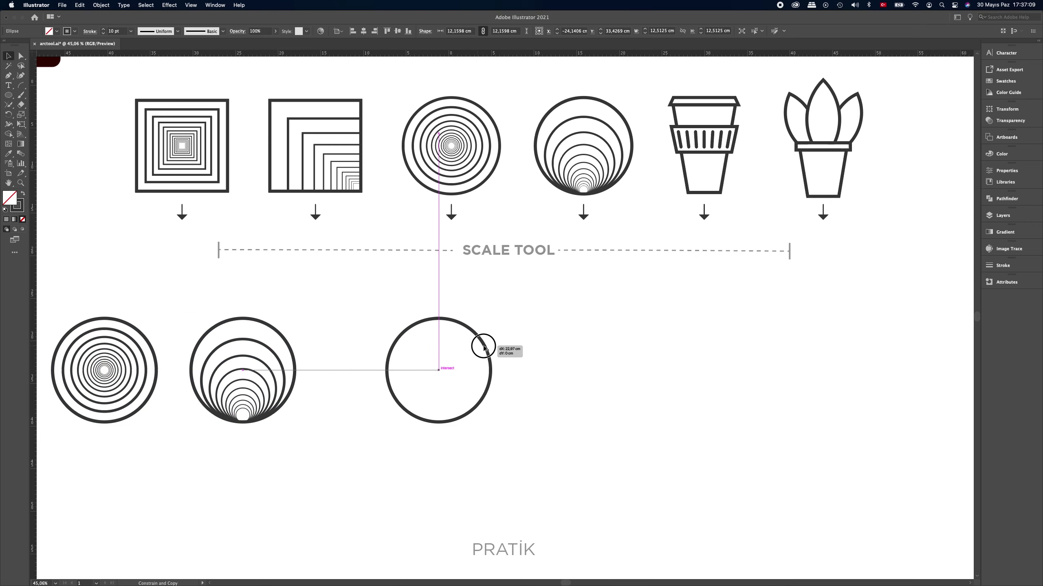
drag(485, 348, 486, 349)
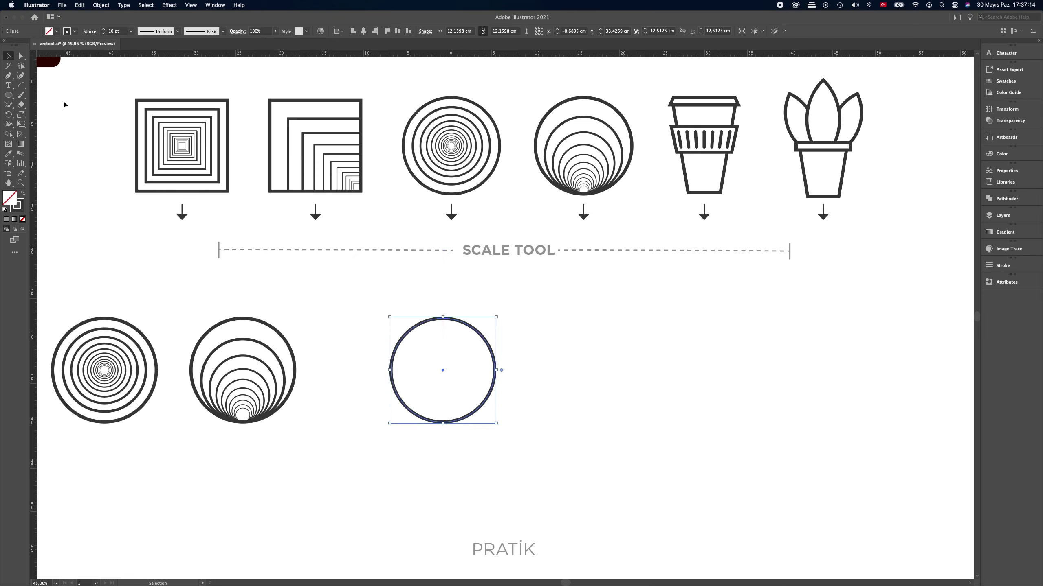
Step: Make a rightward row of repeated 70% circle copies, then select all seven circles
click(20, 114)
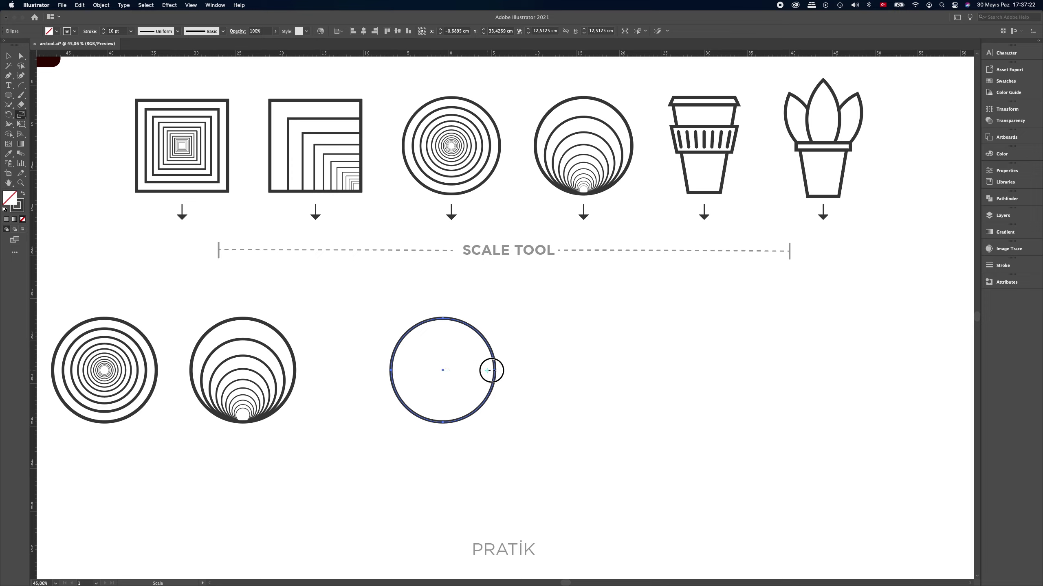
alt+click(785, 371)
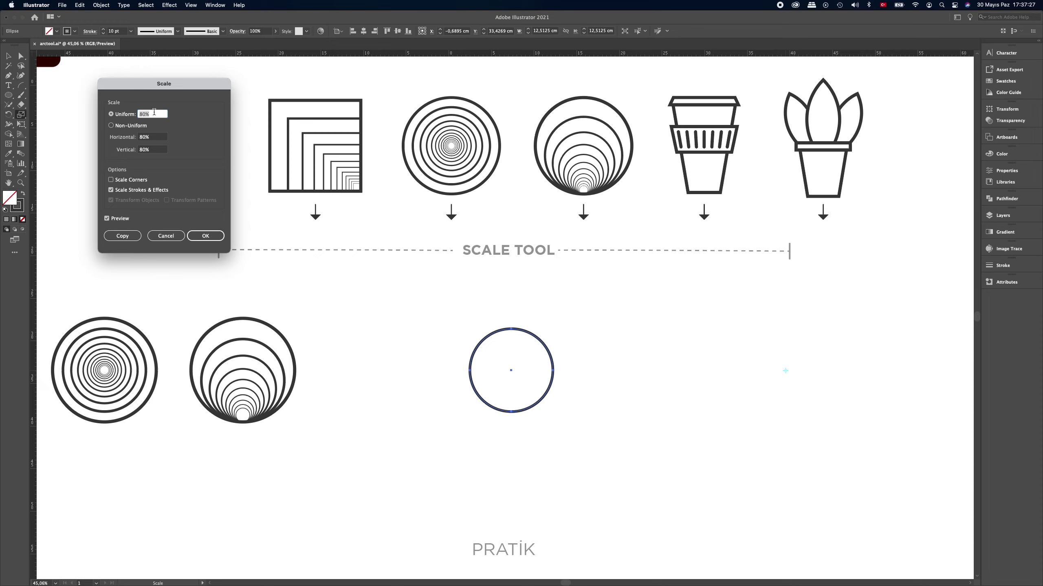
text(70)
click(119, 236)
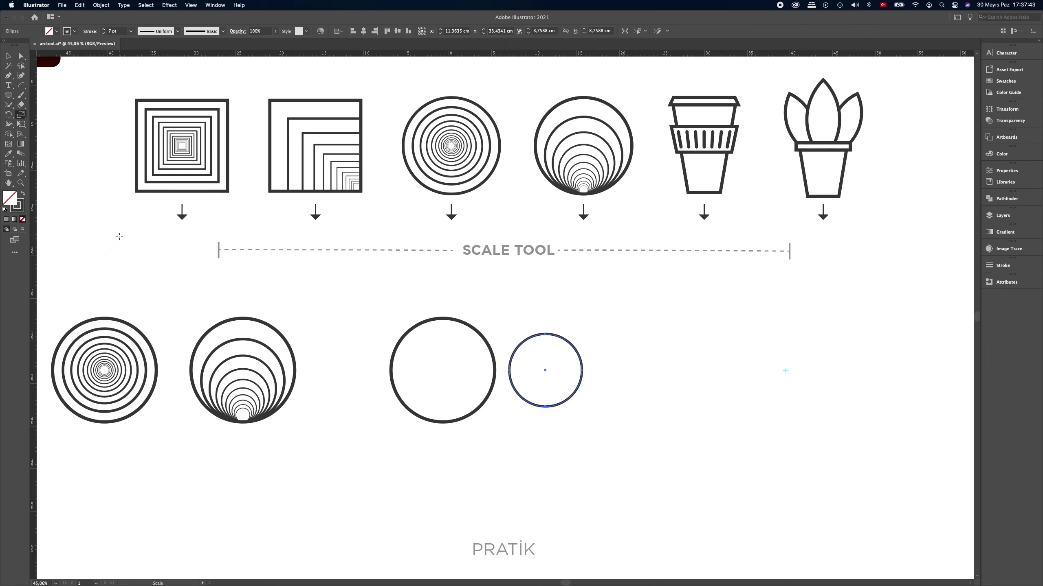
key(super+d)
key(super+d)
key(super+d)
key(super+d)
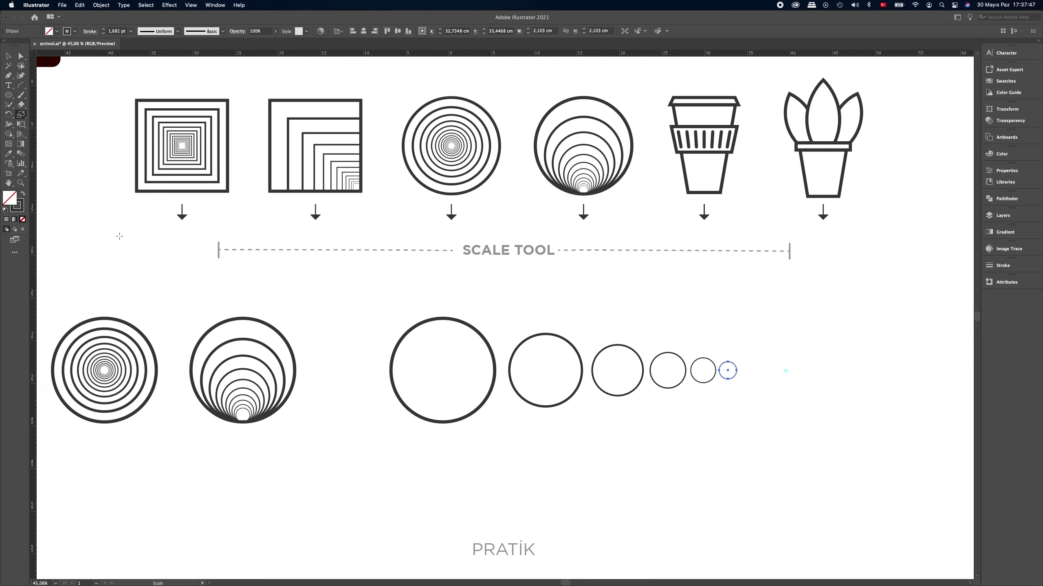
key(super+d)
click(9, 55)
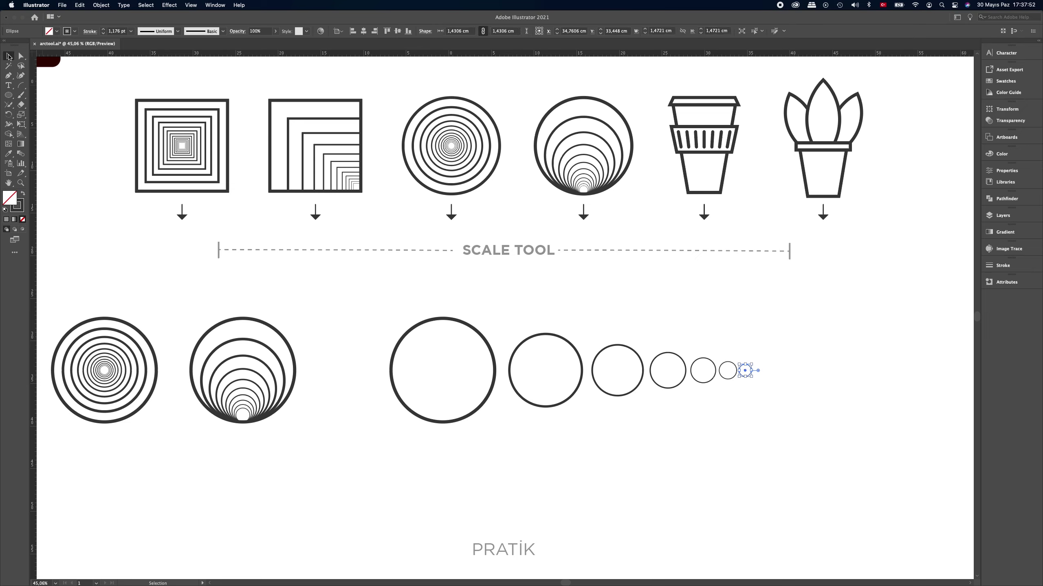
drag(817, 458, 378, 306)
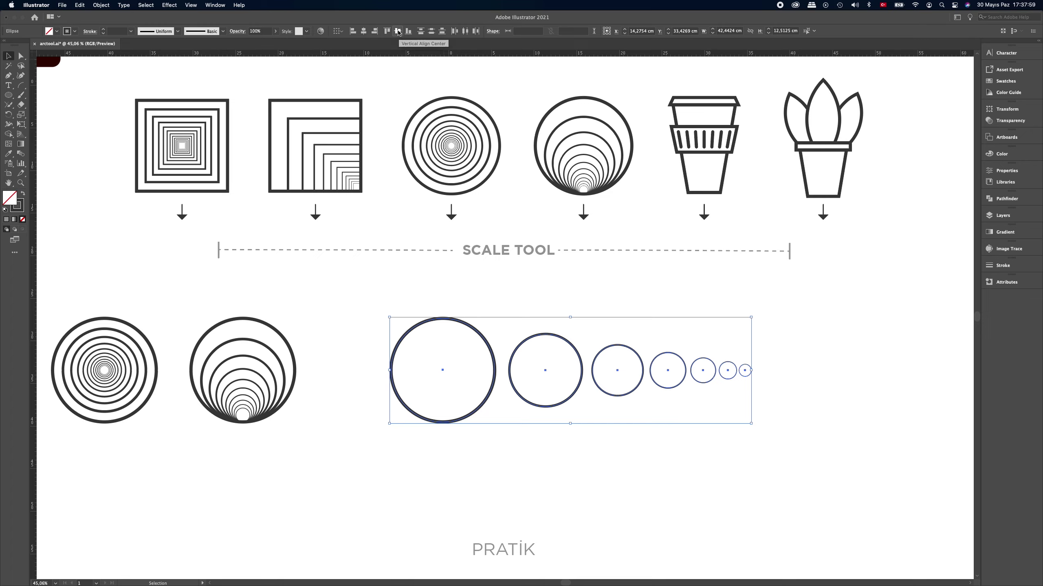
Step: Vertically centre-align the seven circles, shrink them to about half size, and position them
click(398, 32)
mouse_move(751, 317)
mouse_down()
mouse_move(690, 322)
mouse_move(553, 373)
mouse_move(505, 473)
mouse_up()
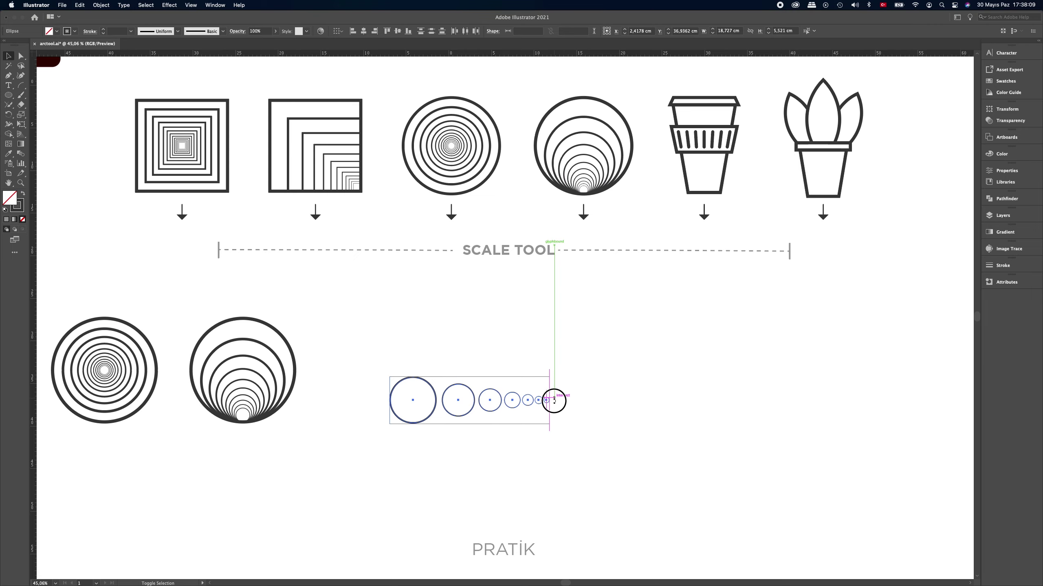
drag(486, 394, 654, 370)
scroll(521, 329, up, 2)
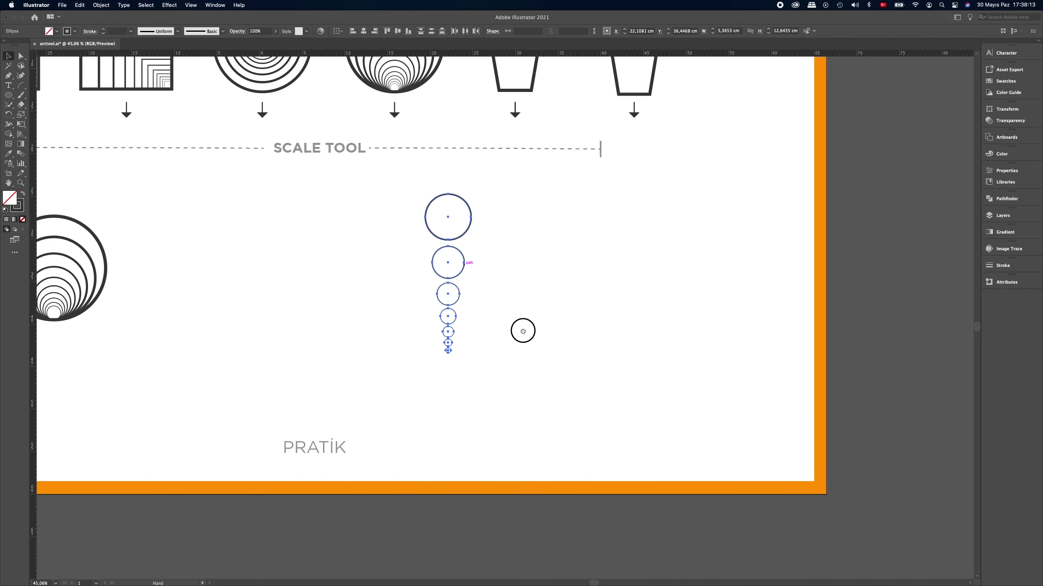
mouse_move(521, 329)
mouse_down()
mouse_move(515, 315)
mouse_move(555, 326)
mouse_up()
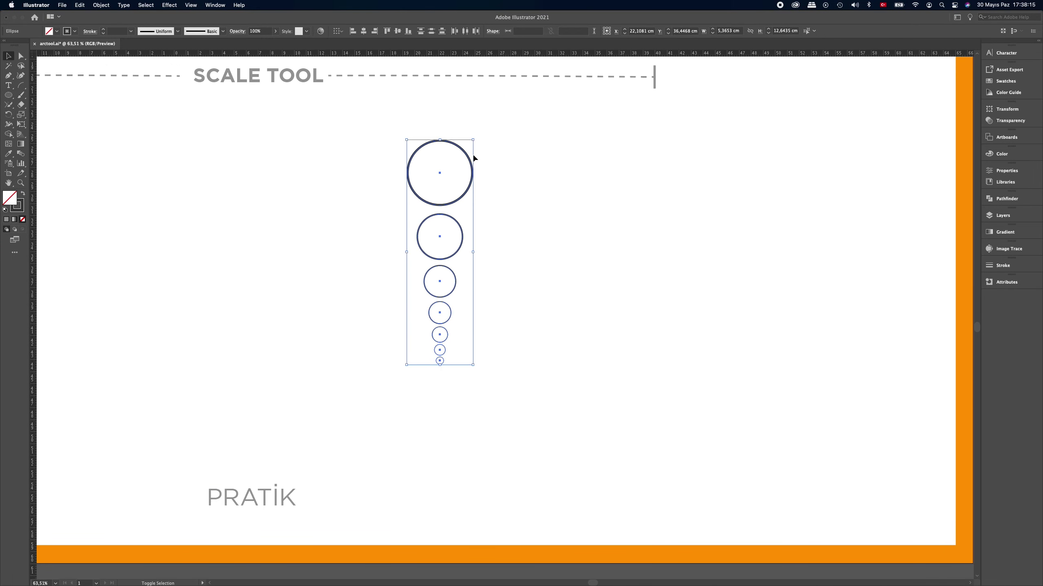
drag(474, 140, 435, 189)
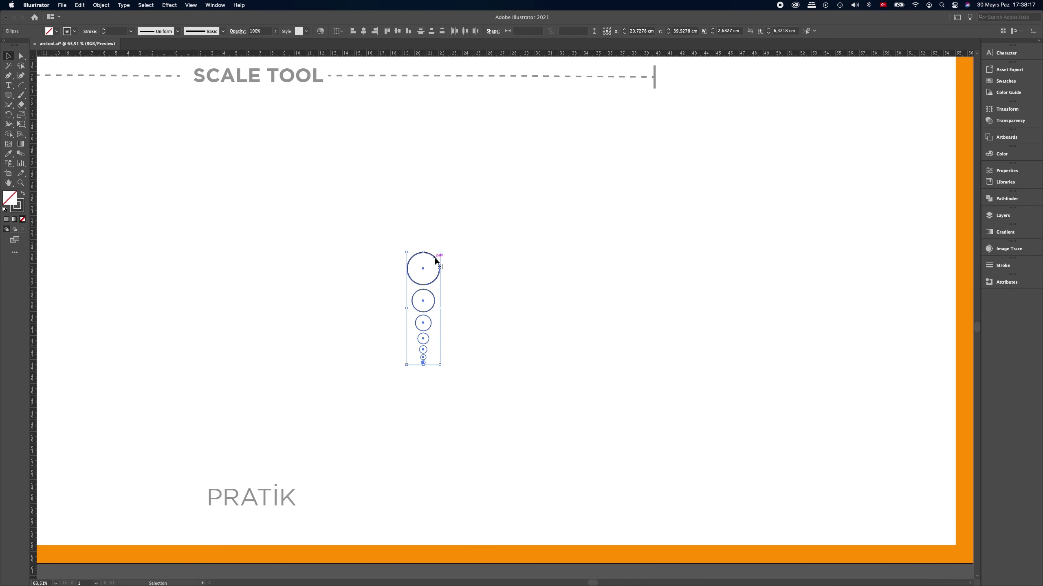
mouse_move(437, 257)
mouse_down()
mouse_move(500, 226)
mouse_move(516, 187)
mouse_up()
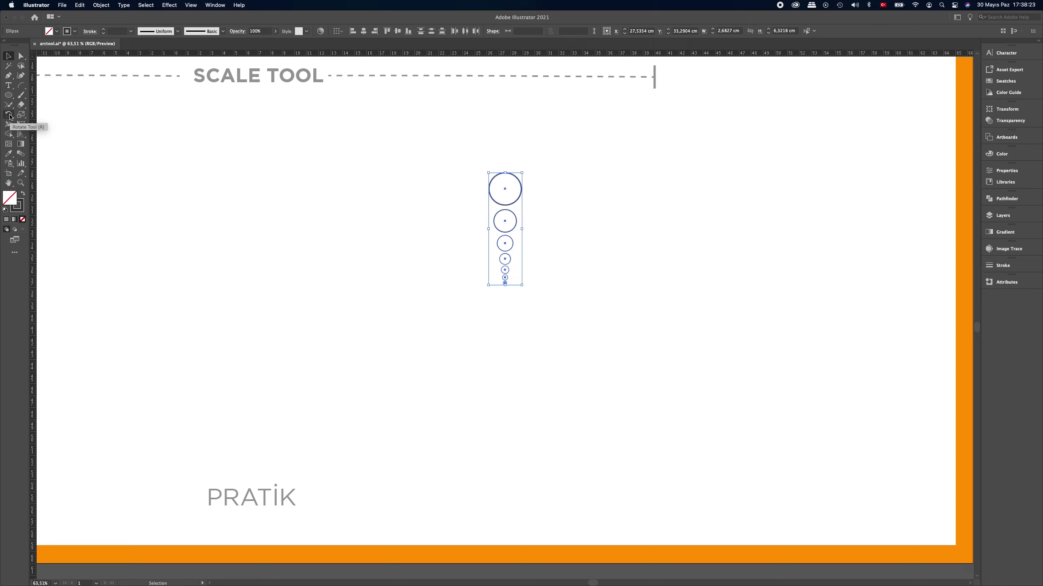
Step: Rotate-copy the circle chain in 20° steps around a centre to form a full ring
click(9, 115)
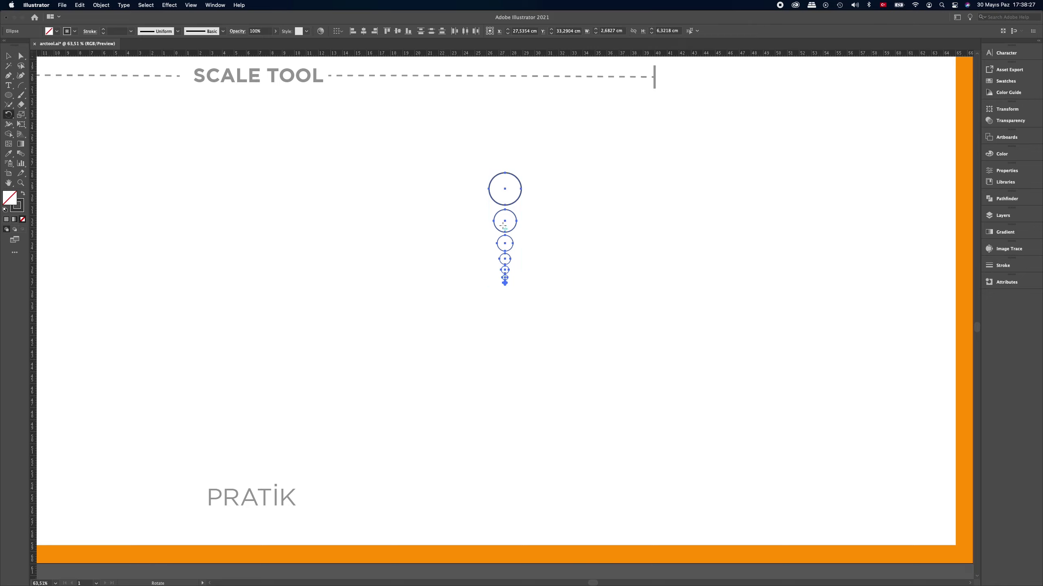
drag(505, 228, 505, 310)
alt+click(504, 310)
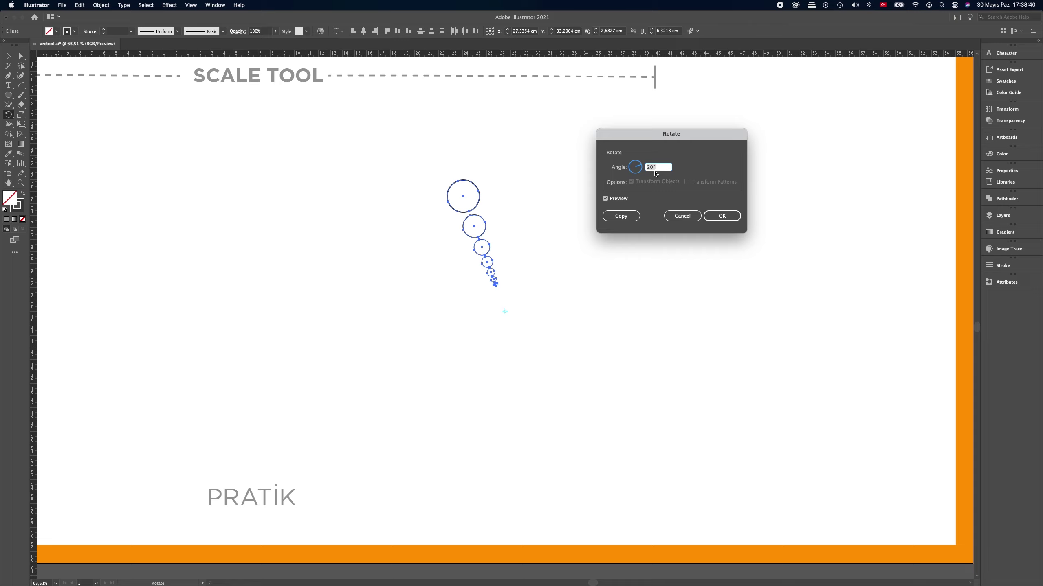
click(621, 216)
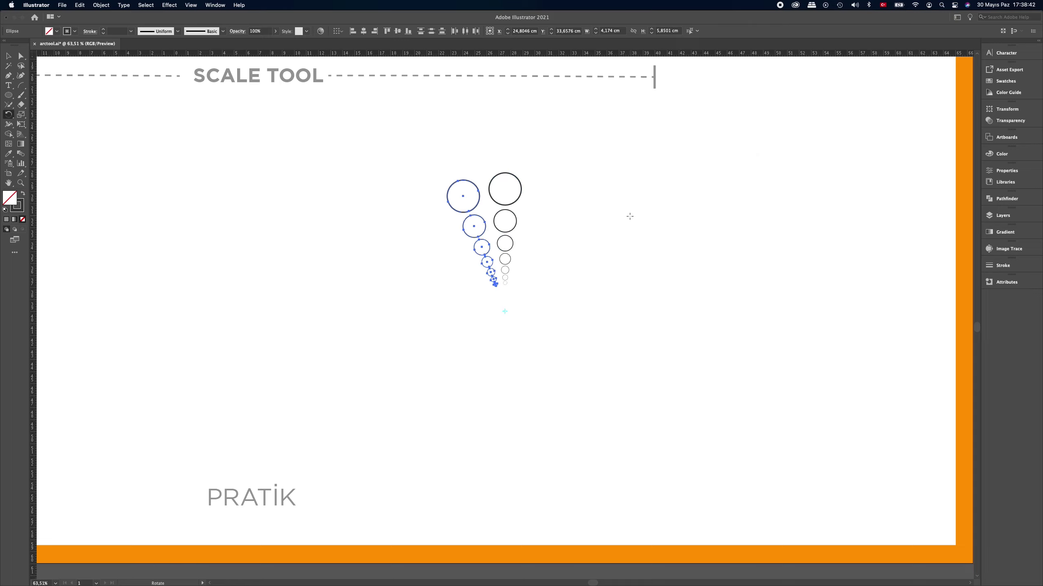
key(v)
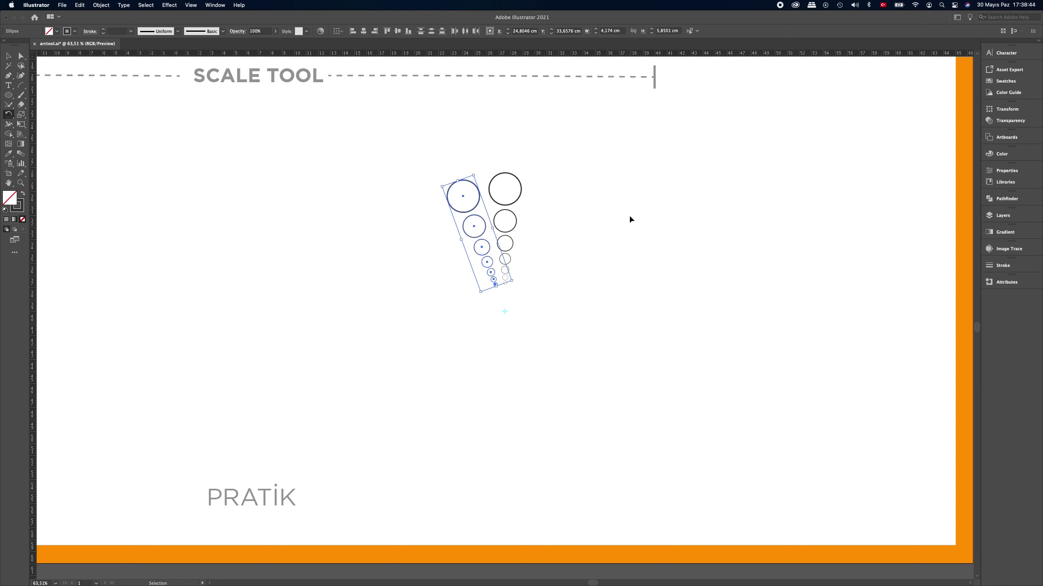
key(ctrl+d)
key(ctrl+d)
key(ctrl+d)
key(ctrl+d)
key(ctrl+d)
key(ctrl+d)
key(ctrl+d)
key(ctrl+d)
key(ctrl+d)
key(ctrl+d)
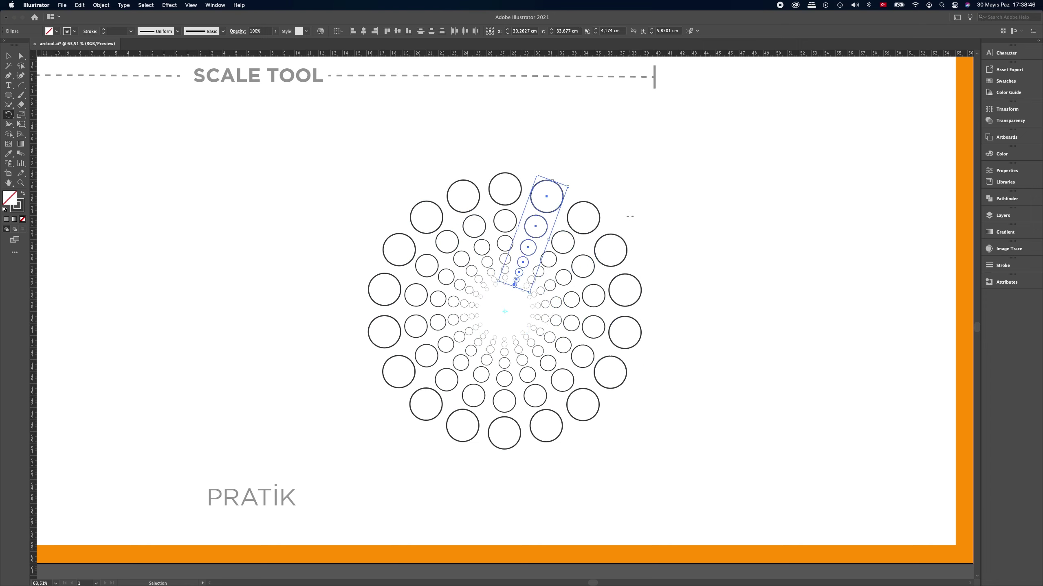
key(r)
Step: Select all the ring's circles and delete them
key(v)
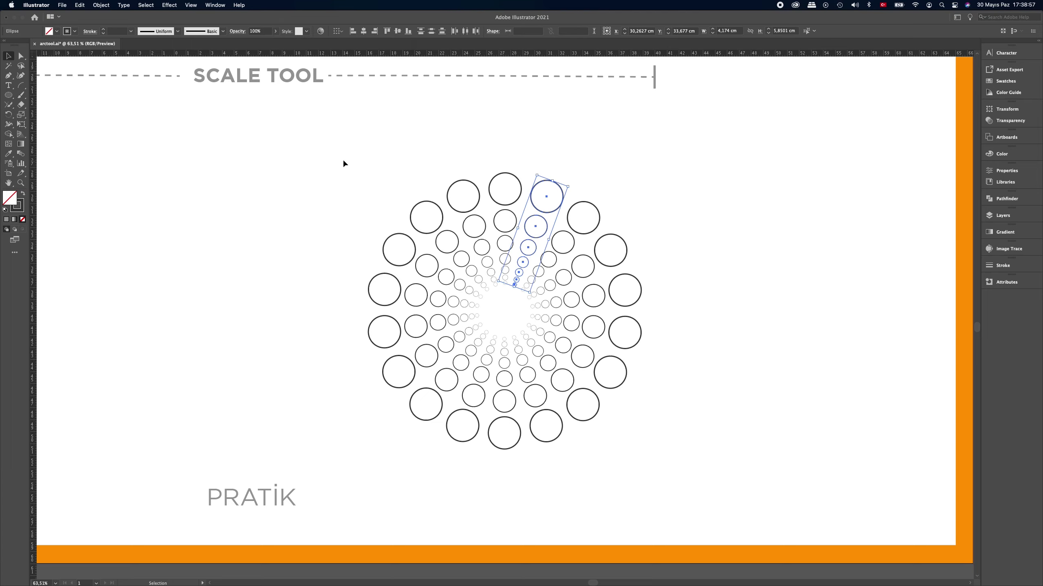
drag(343, 160, 744, 495)
key(Delete)
Step: Zoom out and drag the row of practice squares and circles right onto the artboard
key(z)
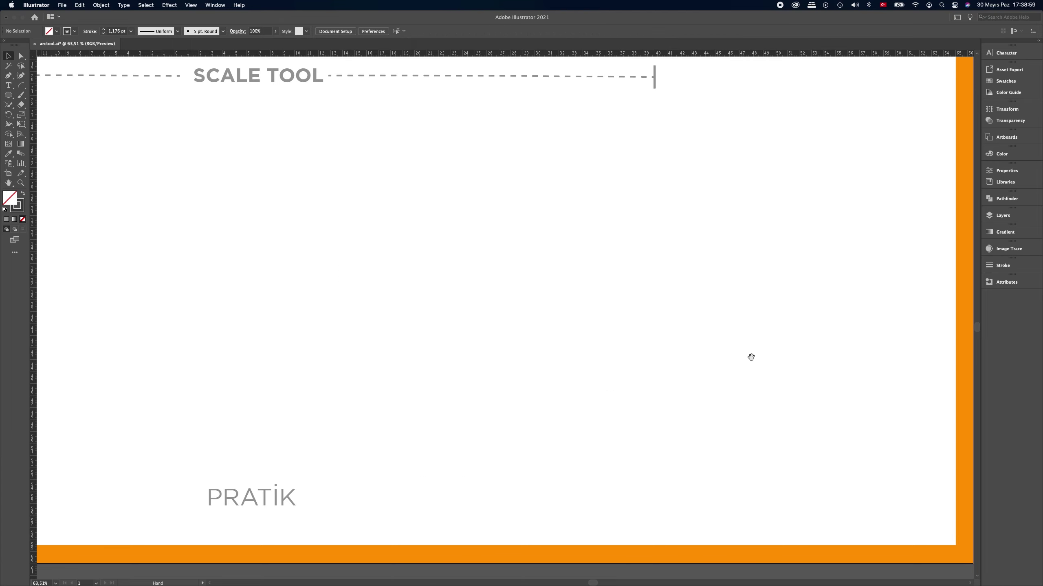
alt+click(675, 318)
scroll(510, 329, left, 5)
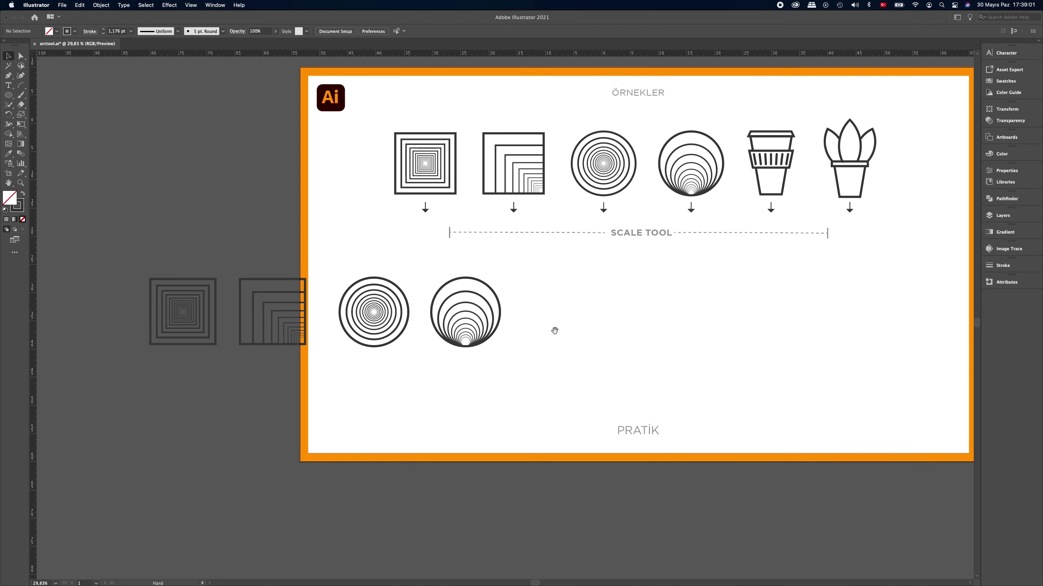
key(v)
mouse_move(583, 380)
mouse_down()
mouse_move(256, 301)
mouse_move(140, 249)
mouse_up()
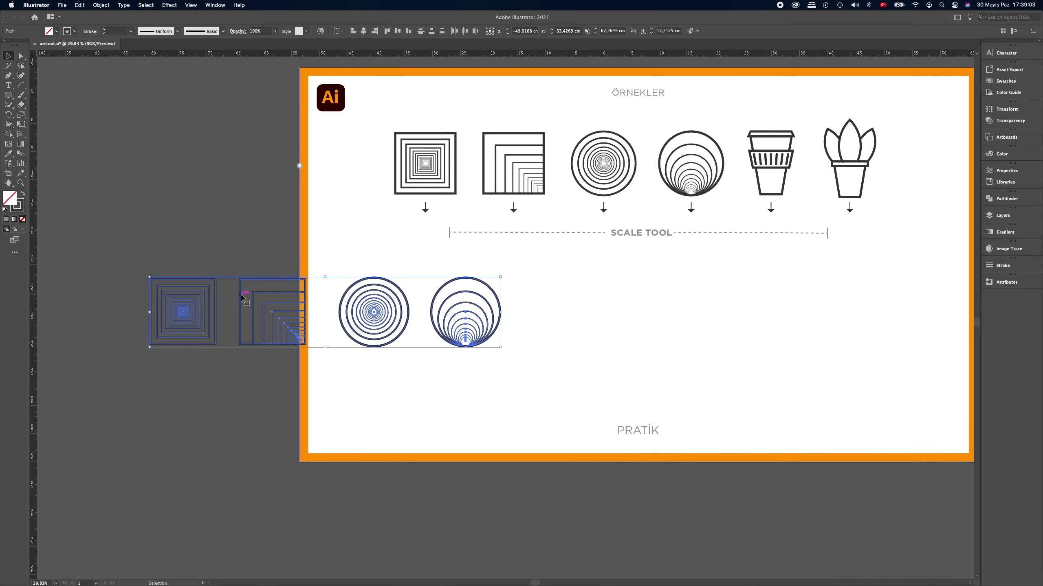
drag(265, 298, 489, 298)
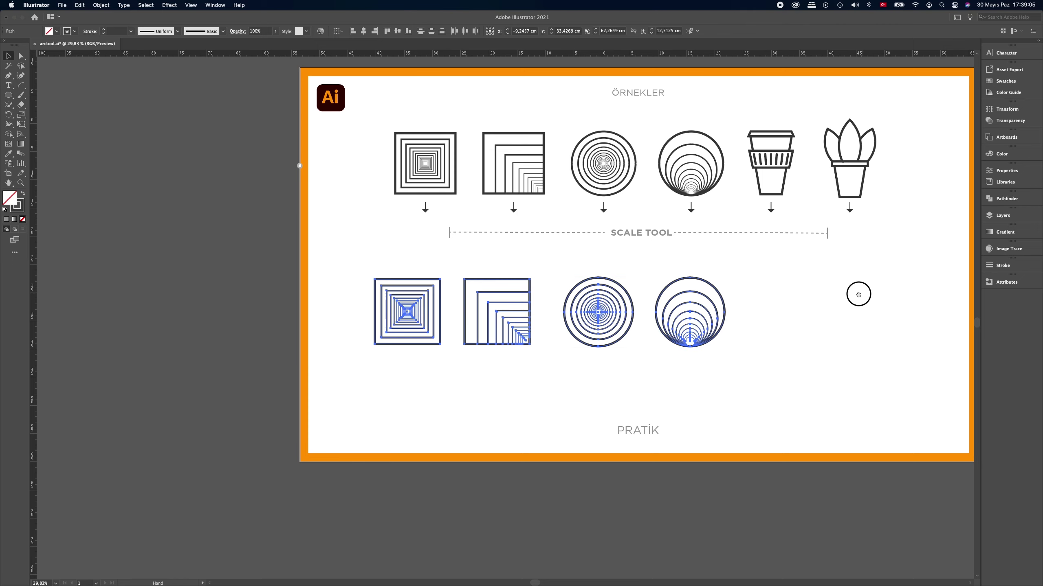
drag(856, 293, 599, 298)
scroll(533, 230, up, 3)
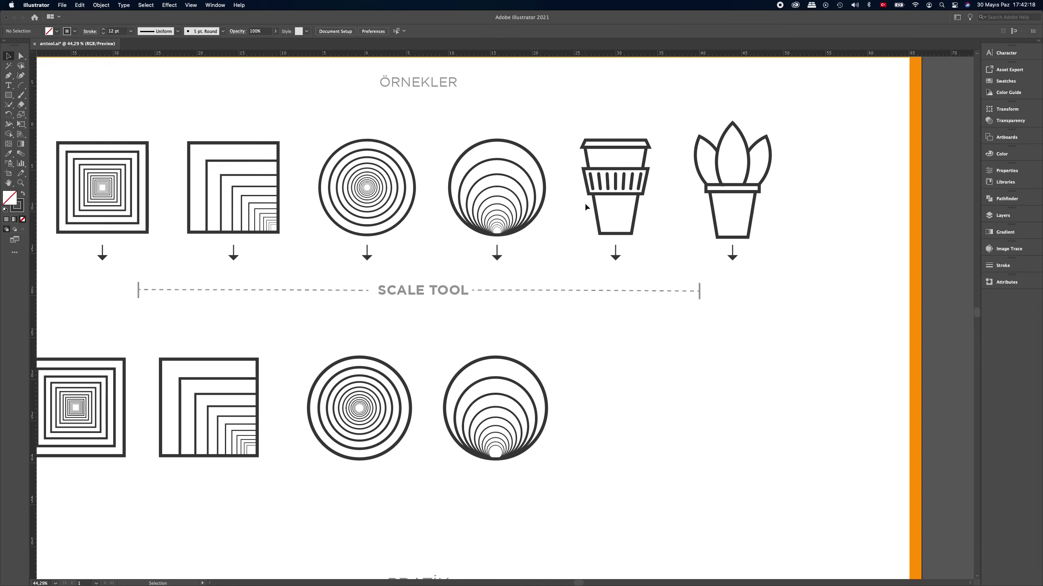
Step: Draw a tall rectangle to the right of the circles
click(8, 95)
scroll(643, 384, down, 5)
drag(510, 302, 553, 316)
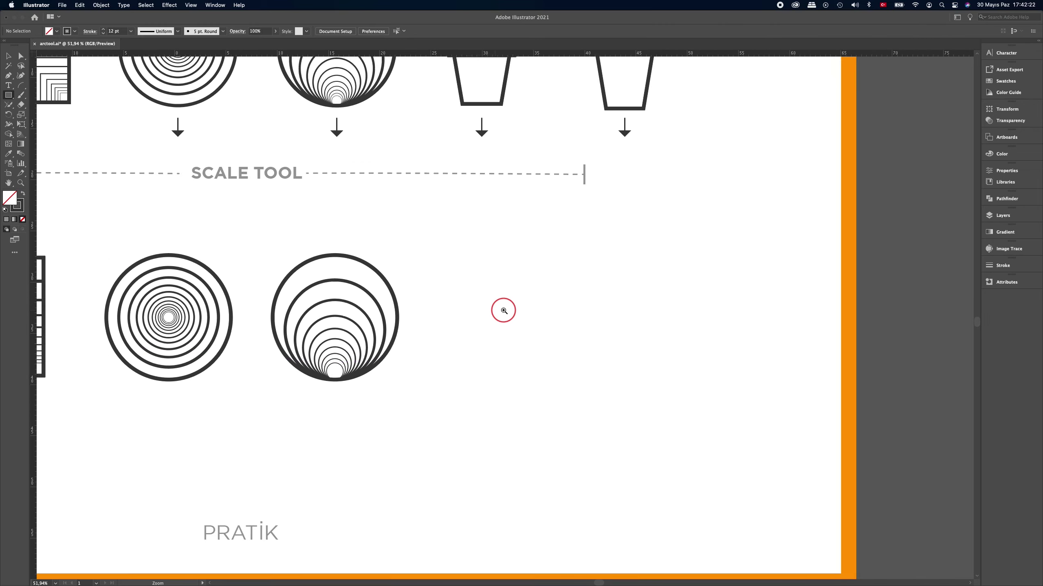
scroll(554, 316, up, 2)
drag(452, 218, 593, 426)
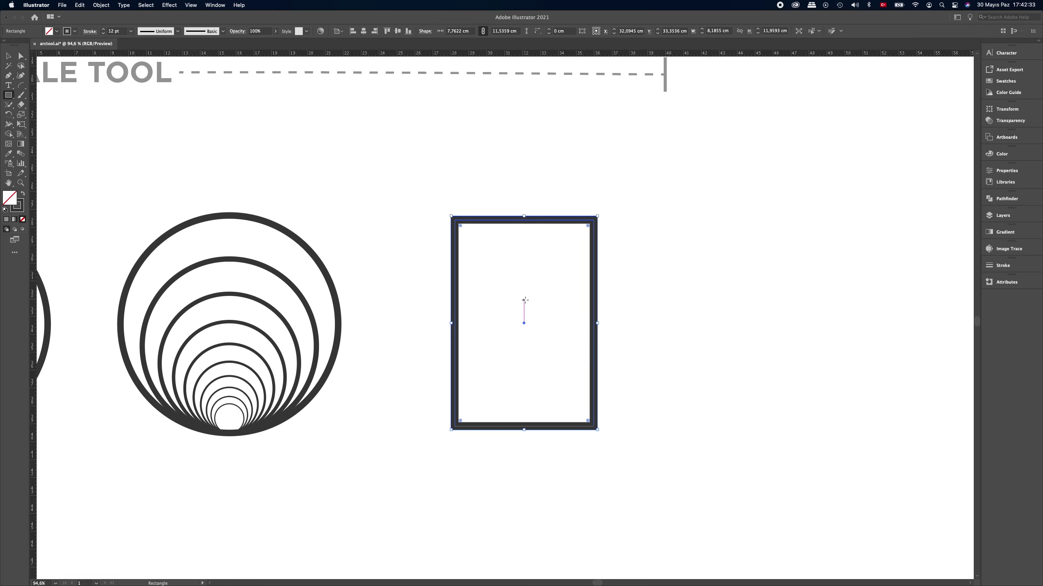
Step: Scale the rectangle's two bottom corners to 70% from the bottom centre, forming a trapezoid
click(21, 115)
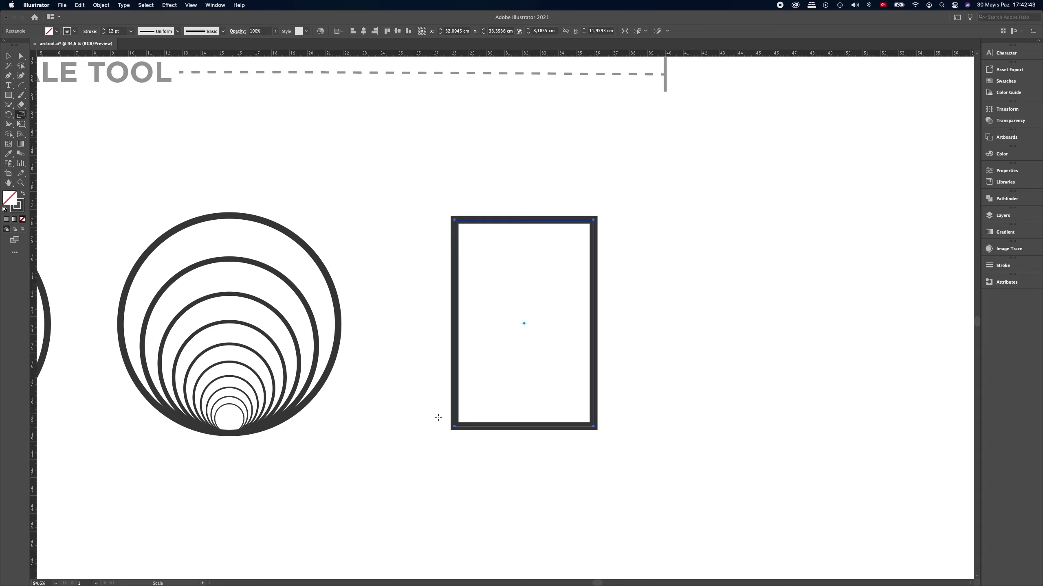
click(20, 56)
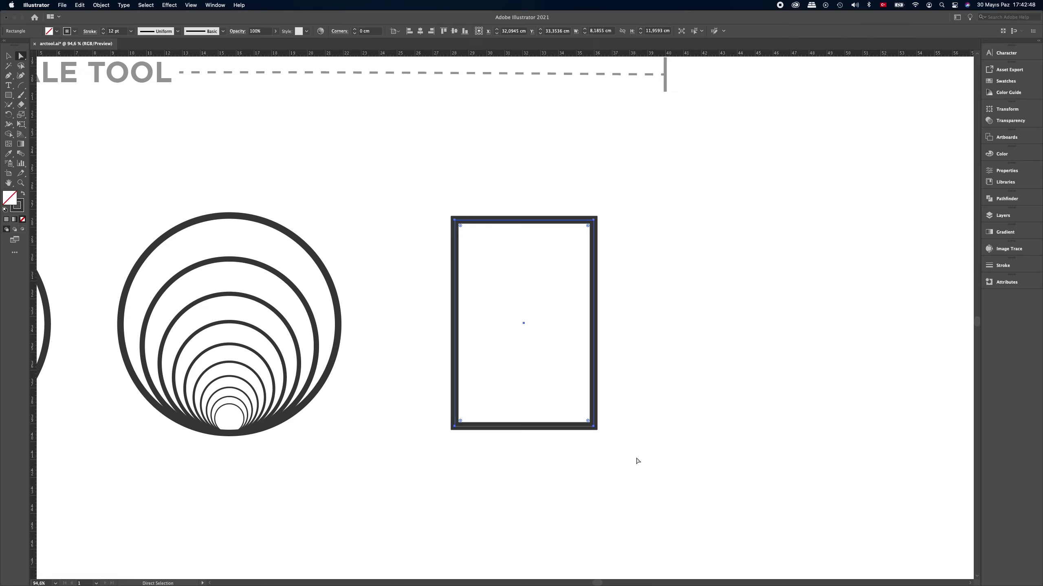
drag(636, 458, 448, 423)
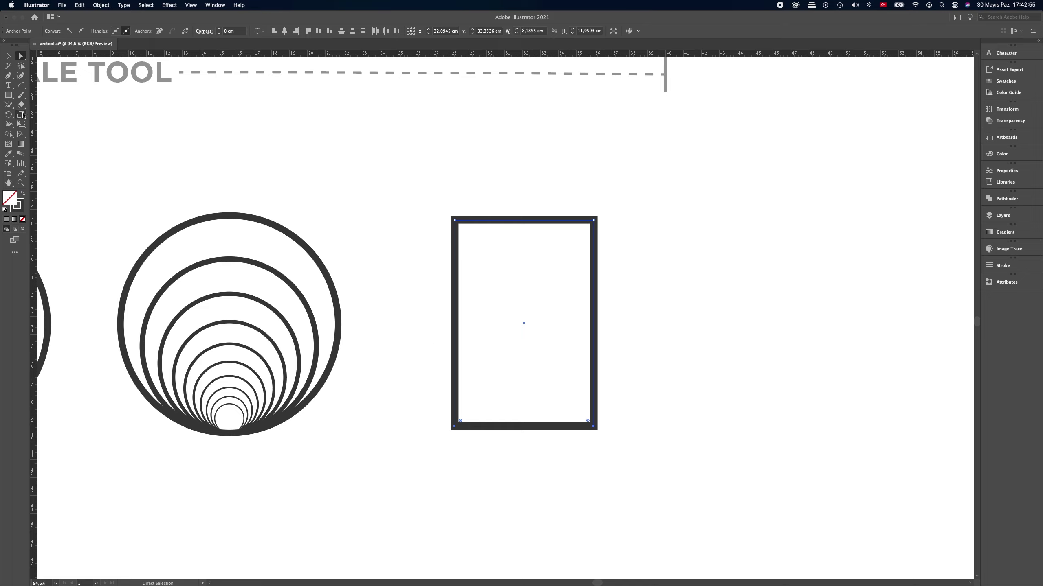
click(22, 114)
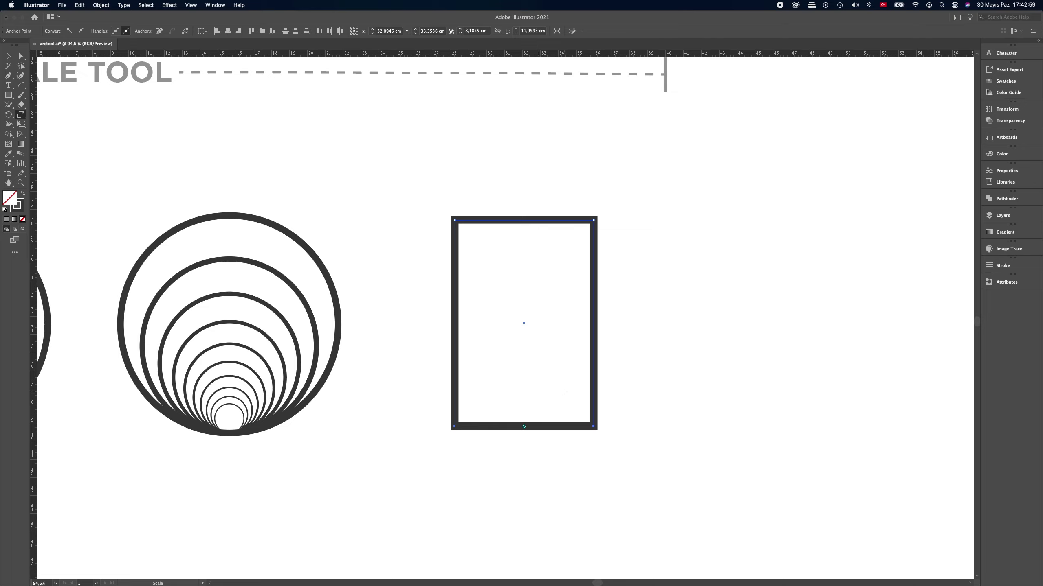
mouse_move(565, 391)
mouse_down()
mouse_move(548, 393)
mouse_move(571, 397)
mouse_up()
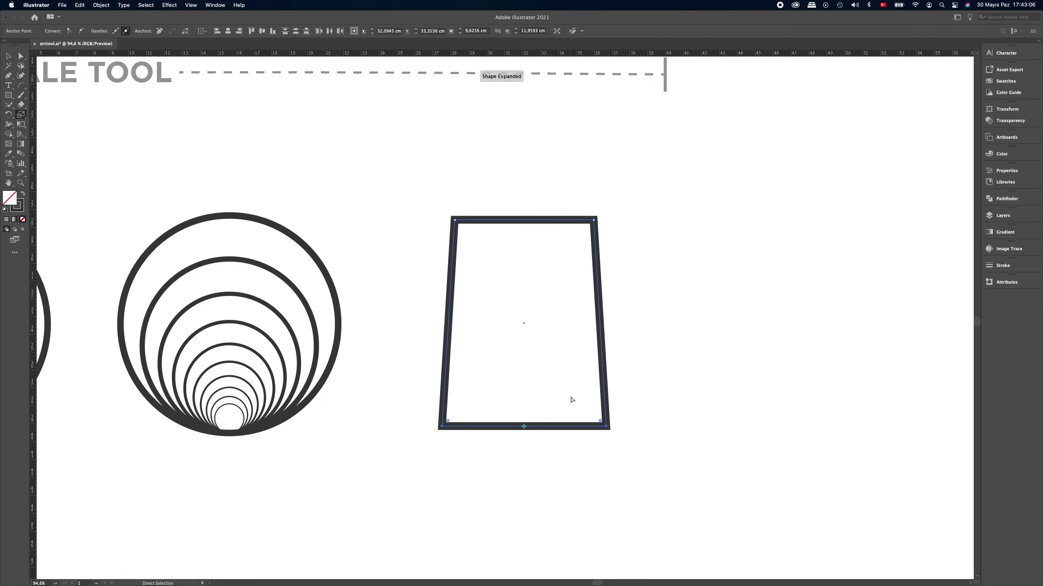
key(ctrl+z)
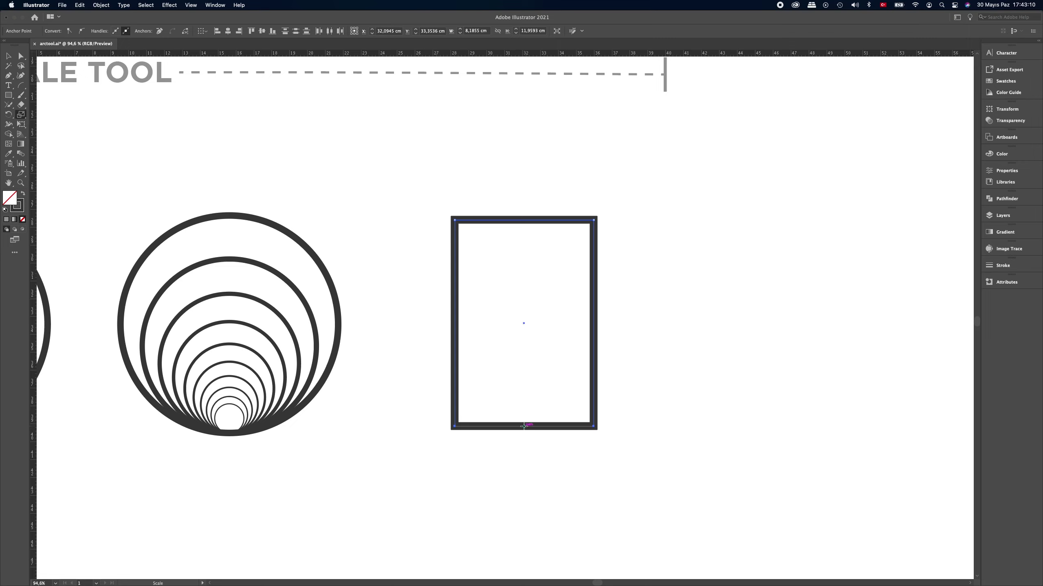
drag(524, 426, 525, 426)
alt+click(524, 427)
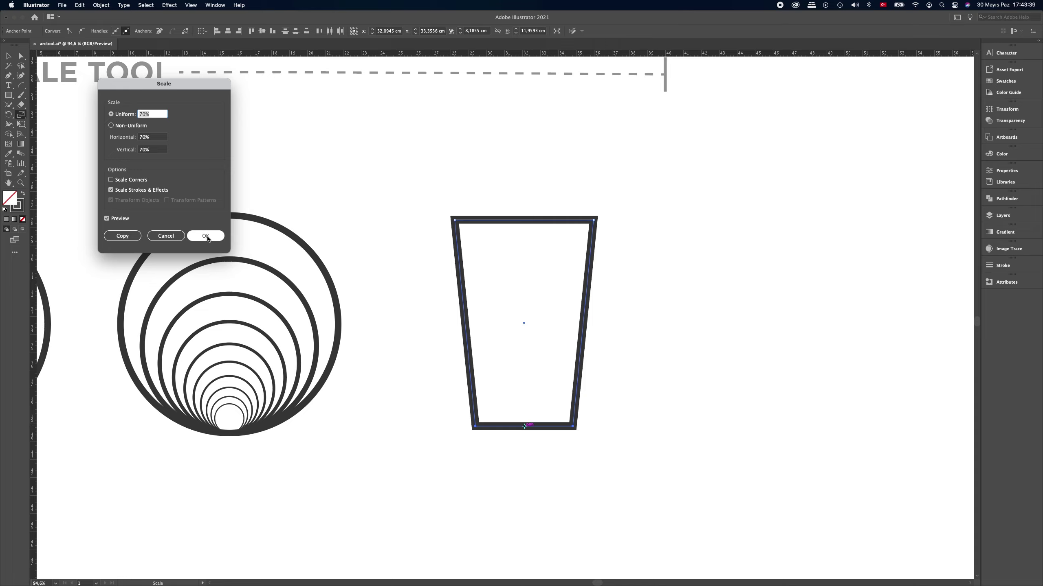
click(211, 239)
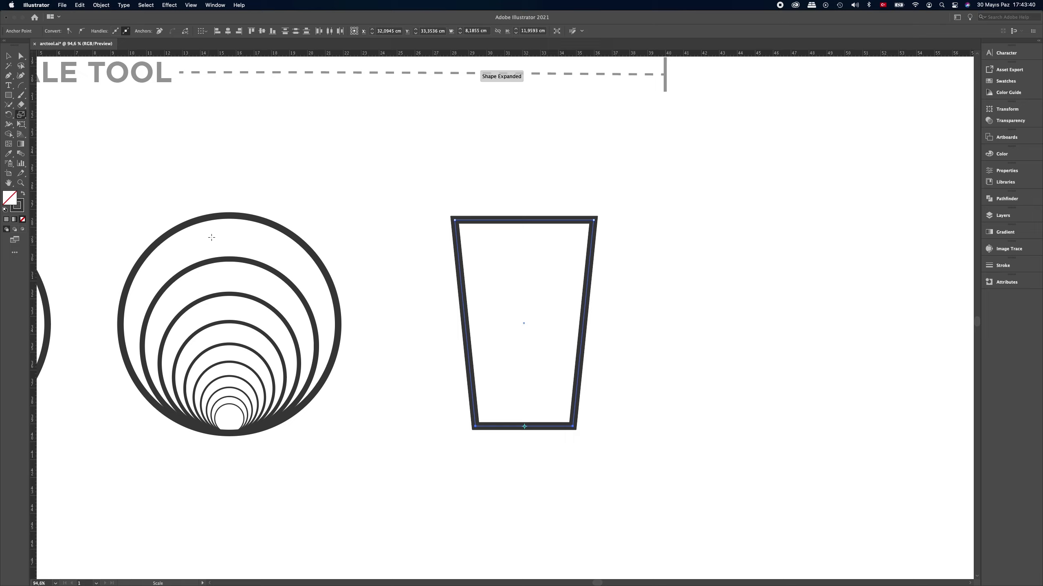
click(8, 95)
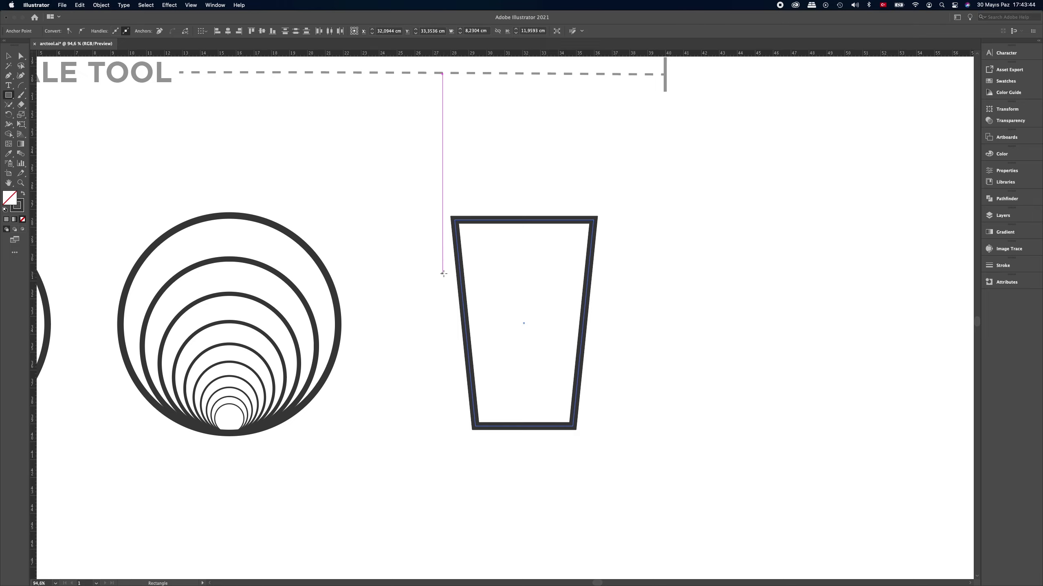
Step: Draw a wide band rectangle across the cup body and horizontally centre it on the body
drag(440, 272, 605, 338)
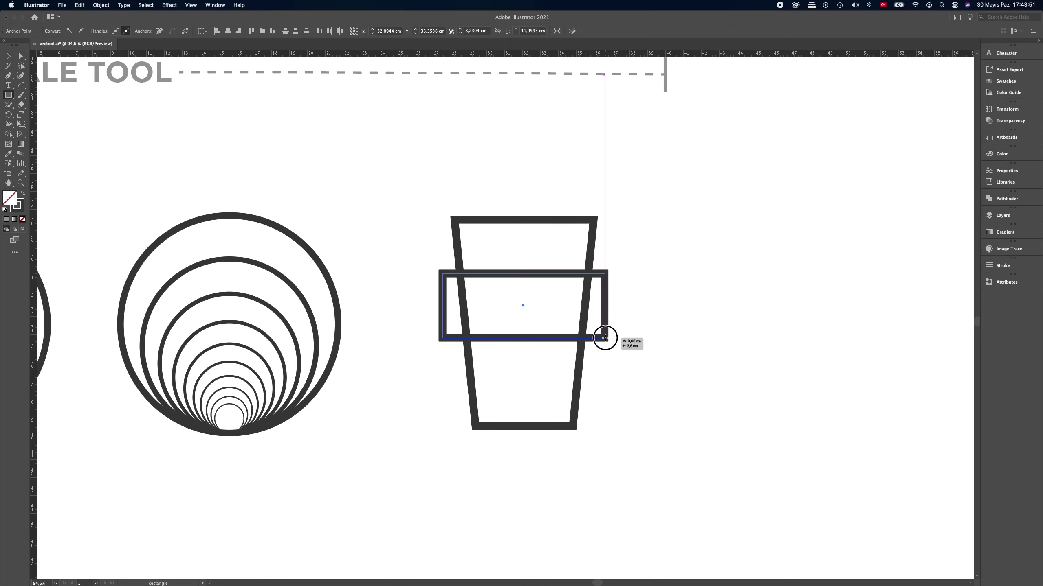
drag(605, 337, 606, 338)
key(v)
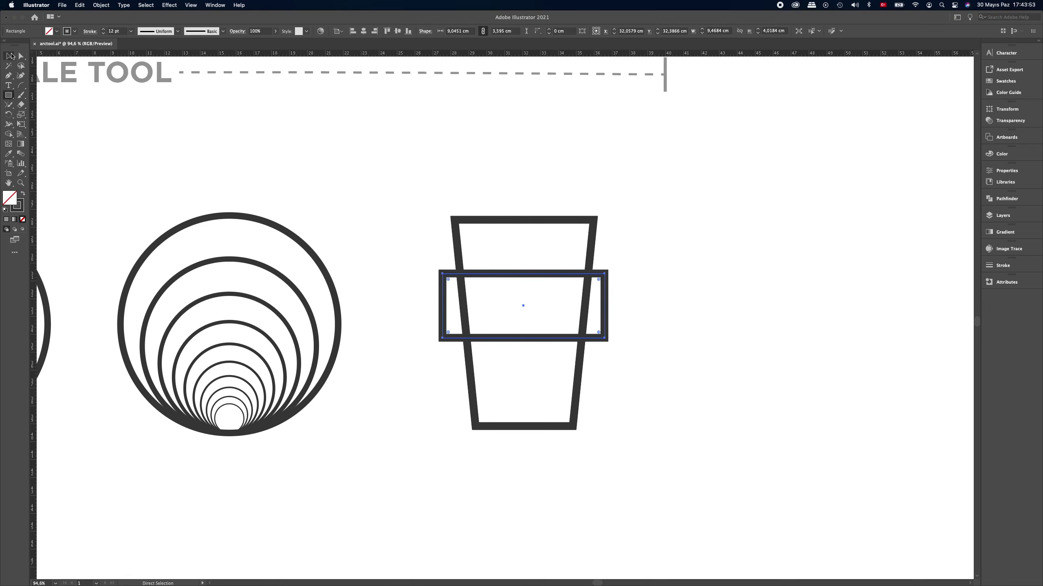
drag(427, 193, 626, 375)
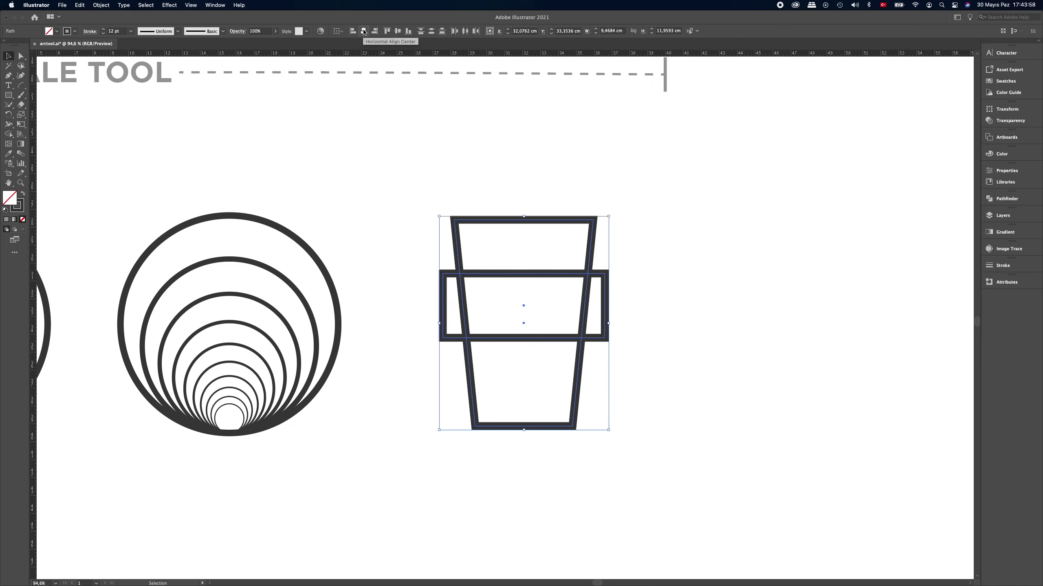
click(409, 163)
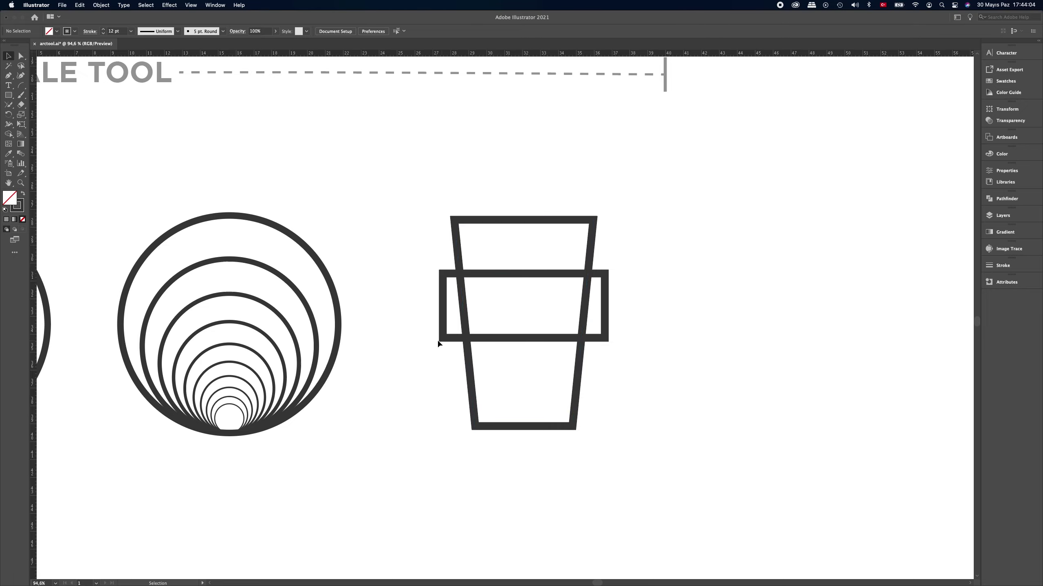
click(20, 56)
Step: Scale the band's two lower corner points to 90% so it tapers like the cup
click(444, 339)
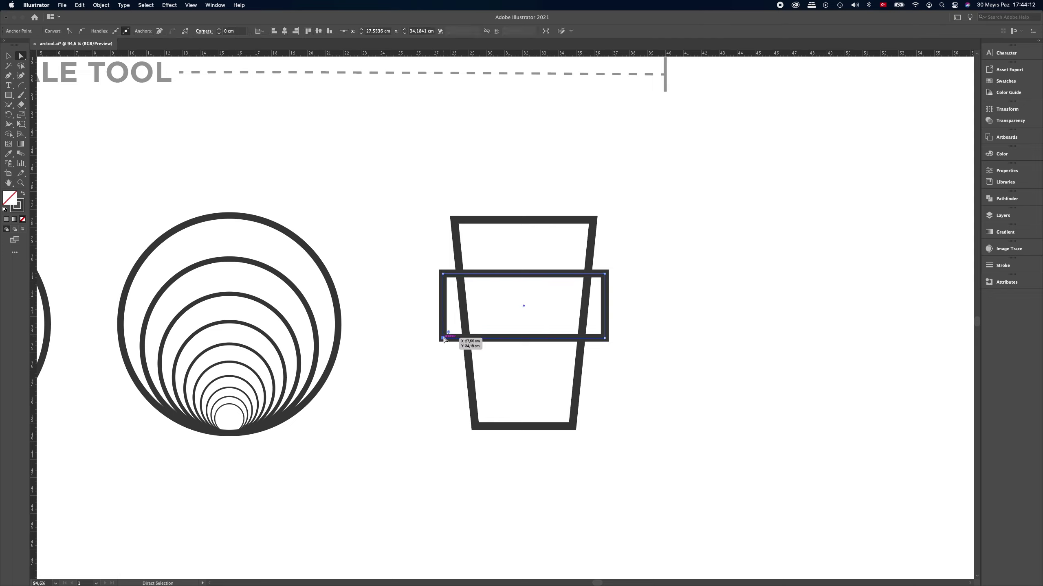
shift+click(605, 339)
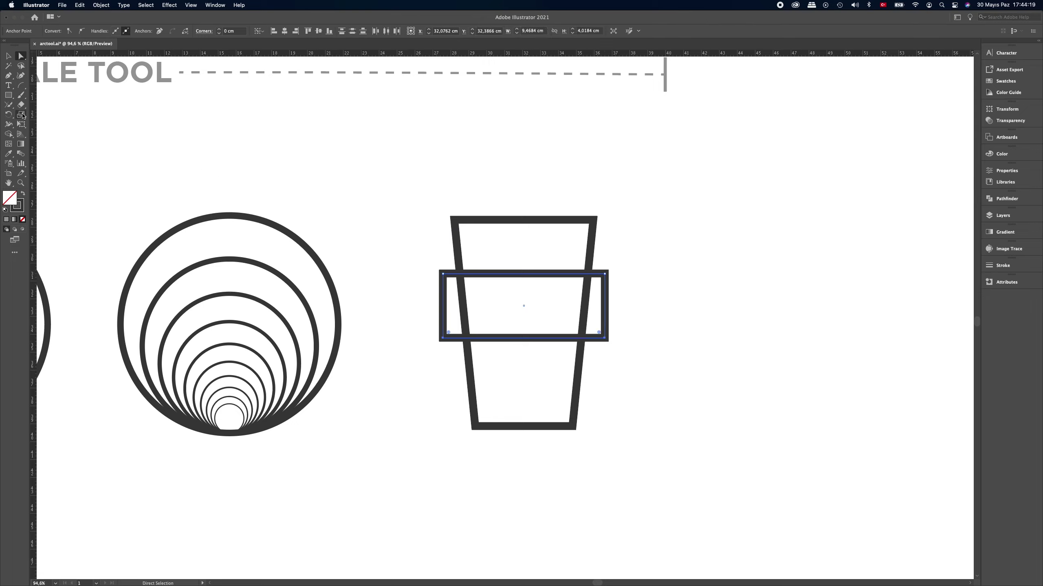
double_click(22, 115)
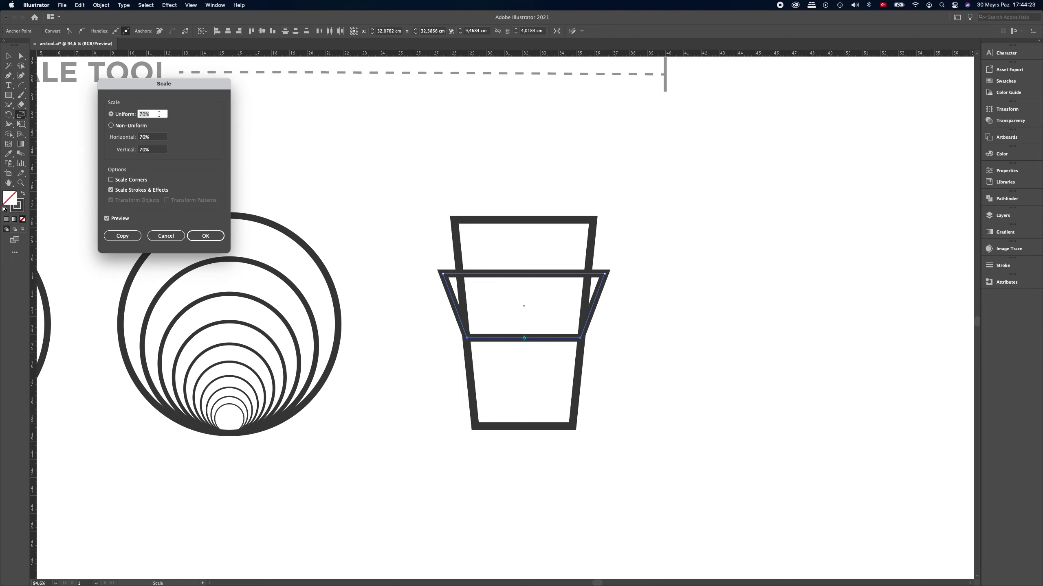
text(80)
key(Tab)
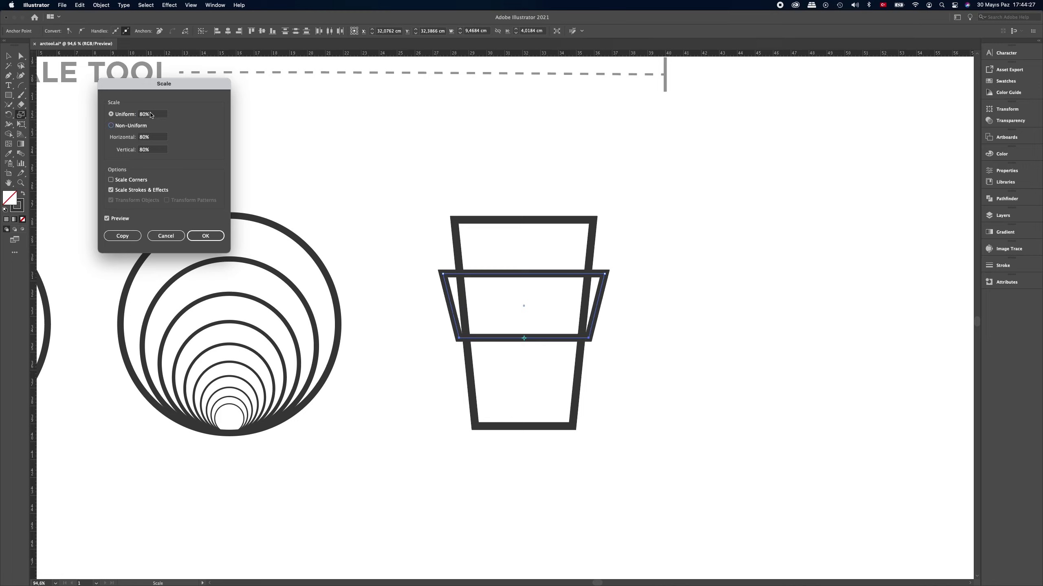
double_click(153, 114)
text(90)
key(Tab)
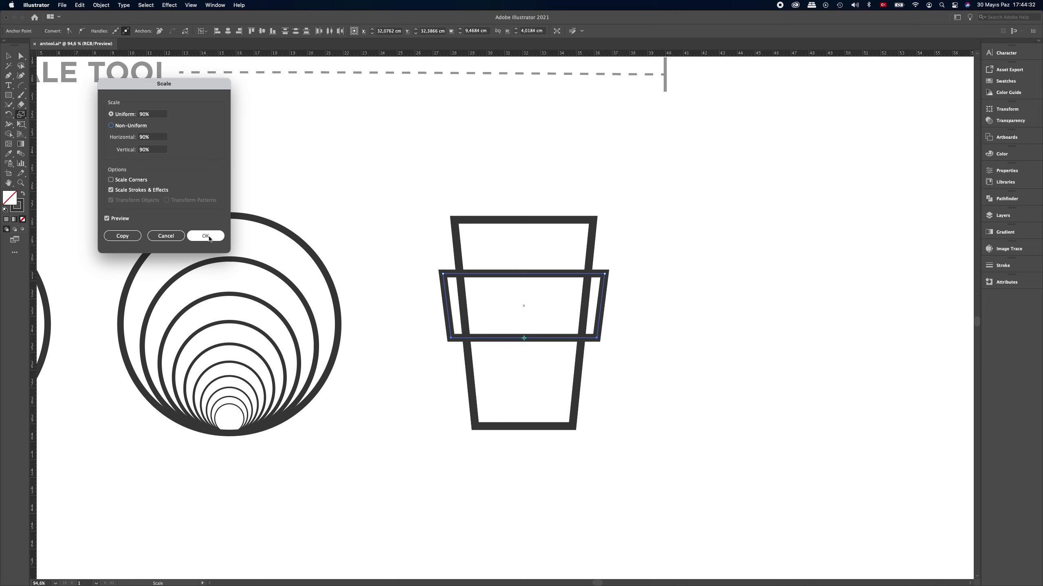
click(205, 236)
click(8, 56)
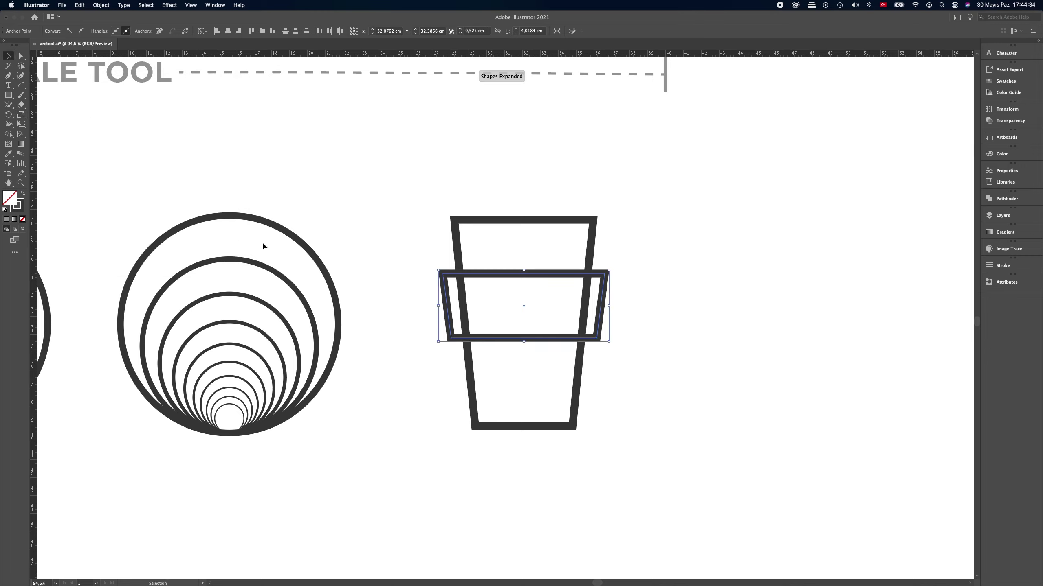
Step: Pull the band's left and right sides inward to fit the cup outline
drag(437, 307, 444, 307)
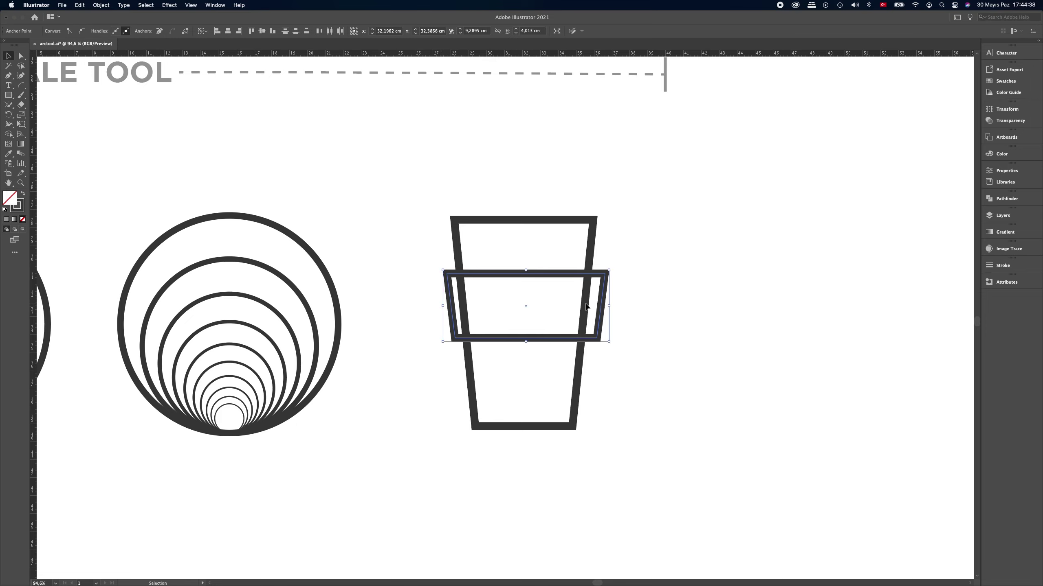
drag(609, 305, 605, 307)
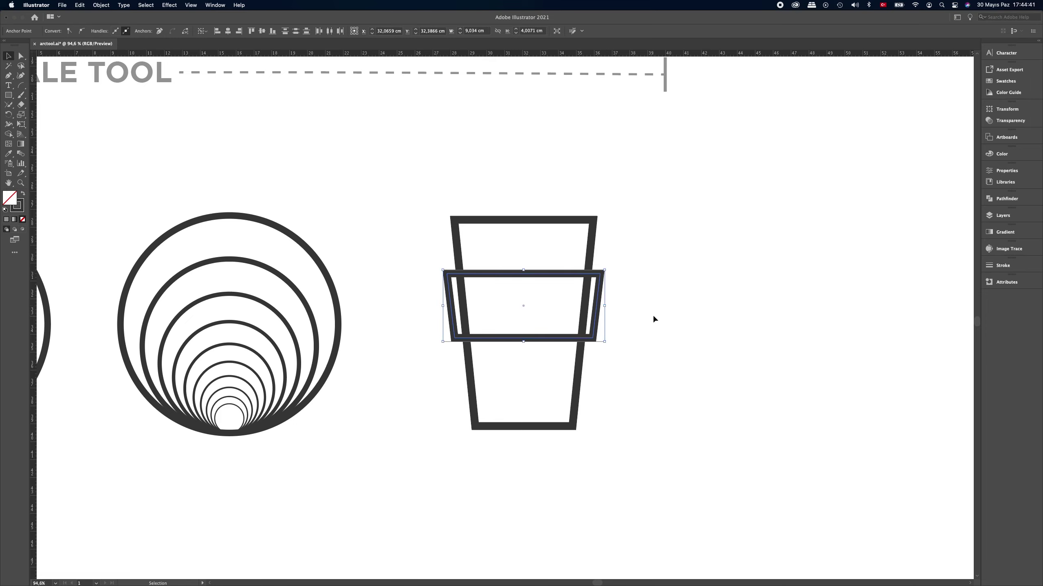
drag(642, 182, 431, 378)
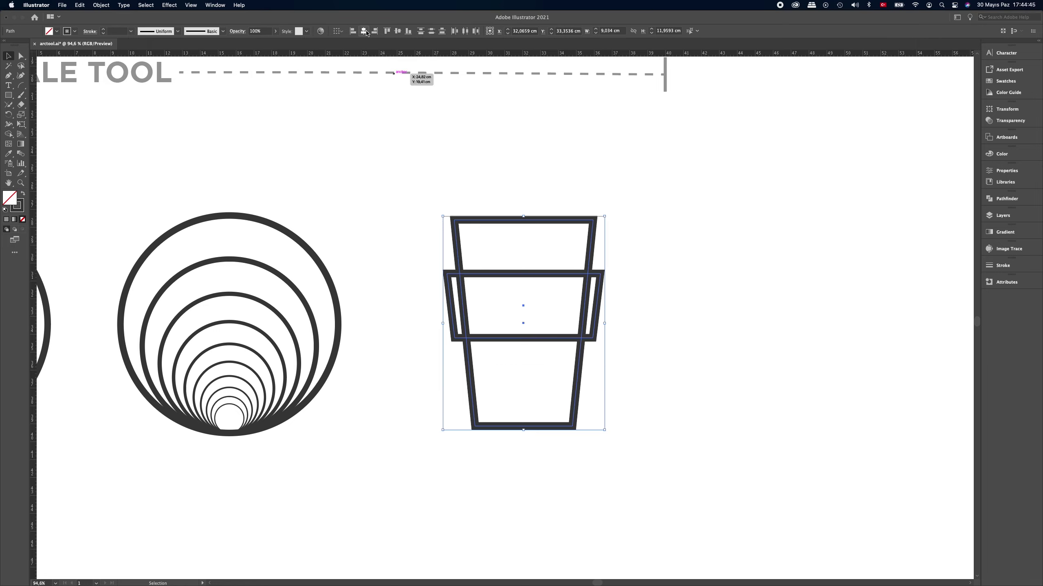
click(631, 183)
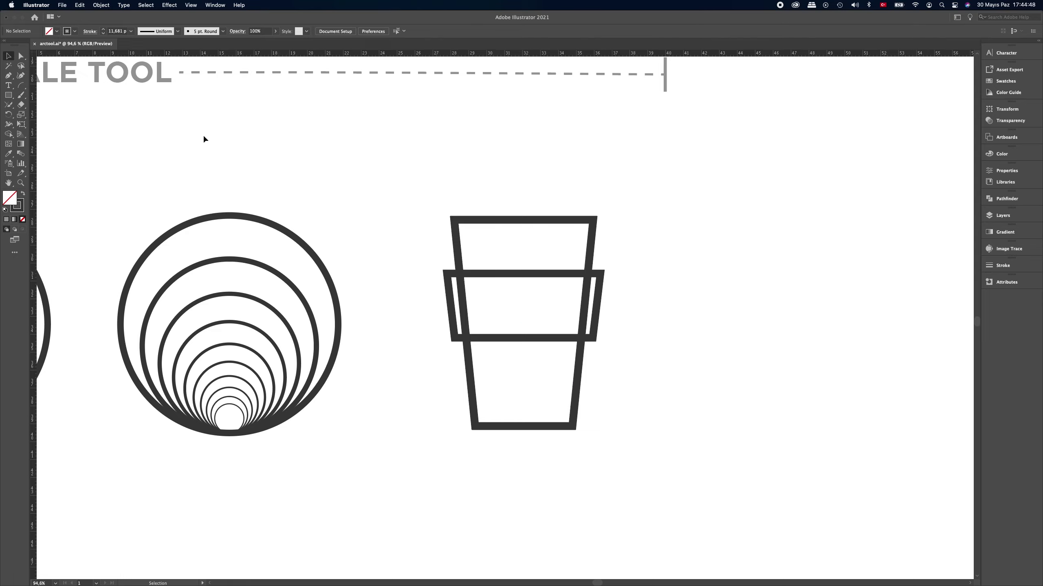
Step: Draw a lid rectangle across the cup top, trim its width and nudge it up
click(8, 96)
drag(436, 194, 603, 220)
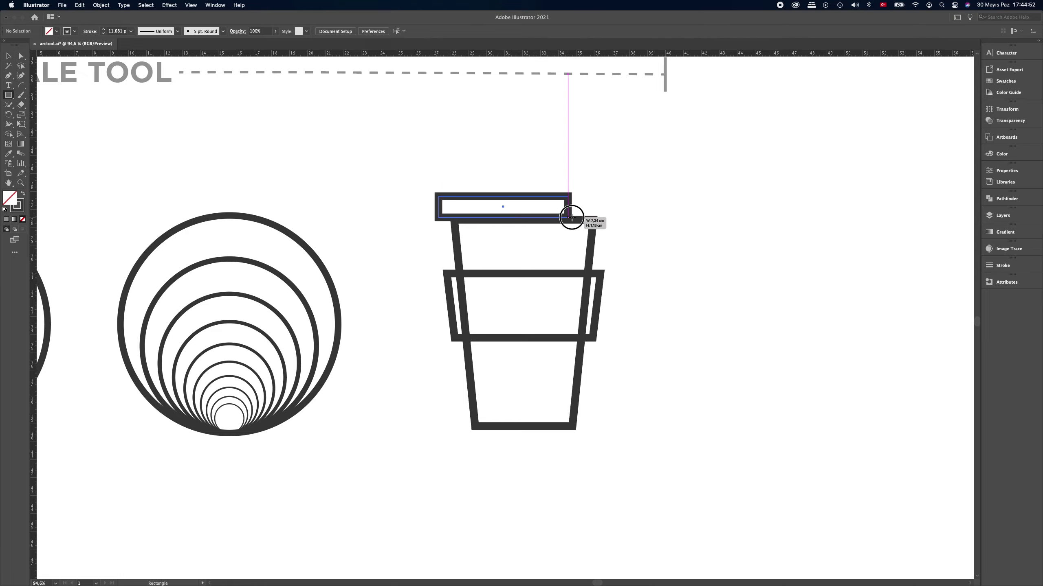
drag(603, 220, 612, 223)
key(v)
click(526, 210)
key(z)
drag(530, 211, 614, 222)
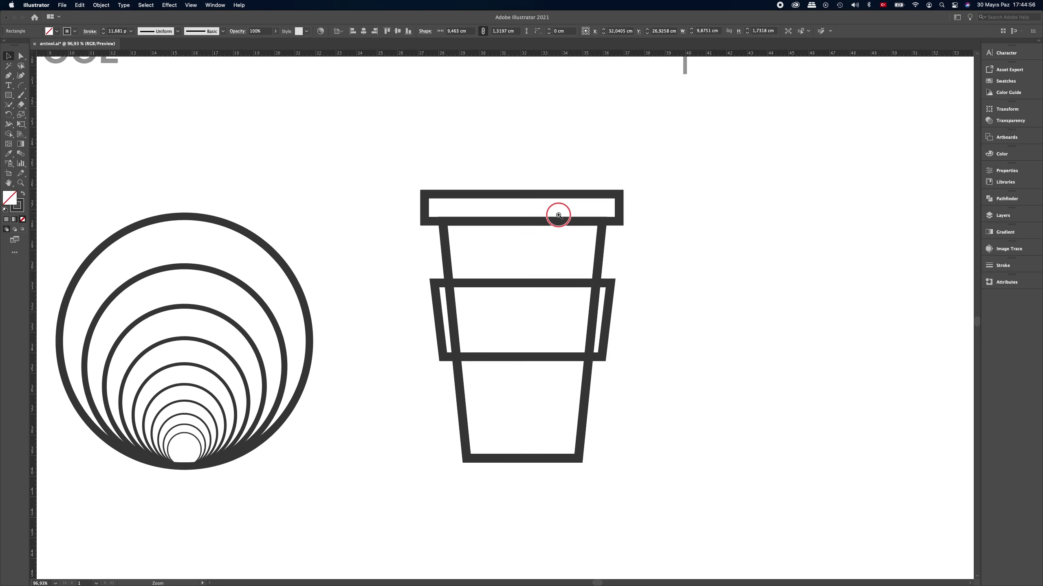
key(v)
click(406, 208)
drag(343, 207, 352, 207)
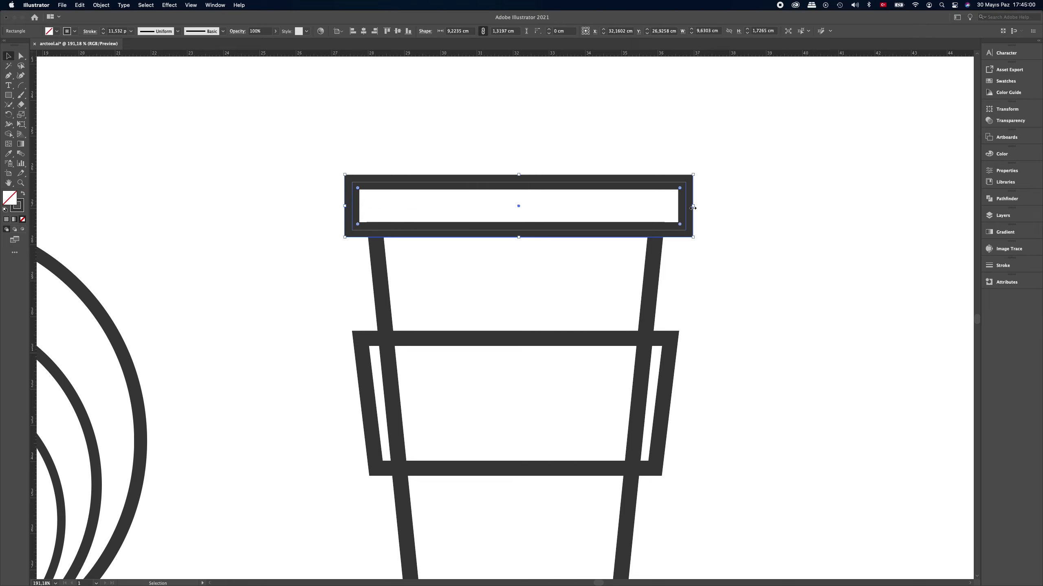
drag(693, 208, 689, 207)
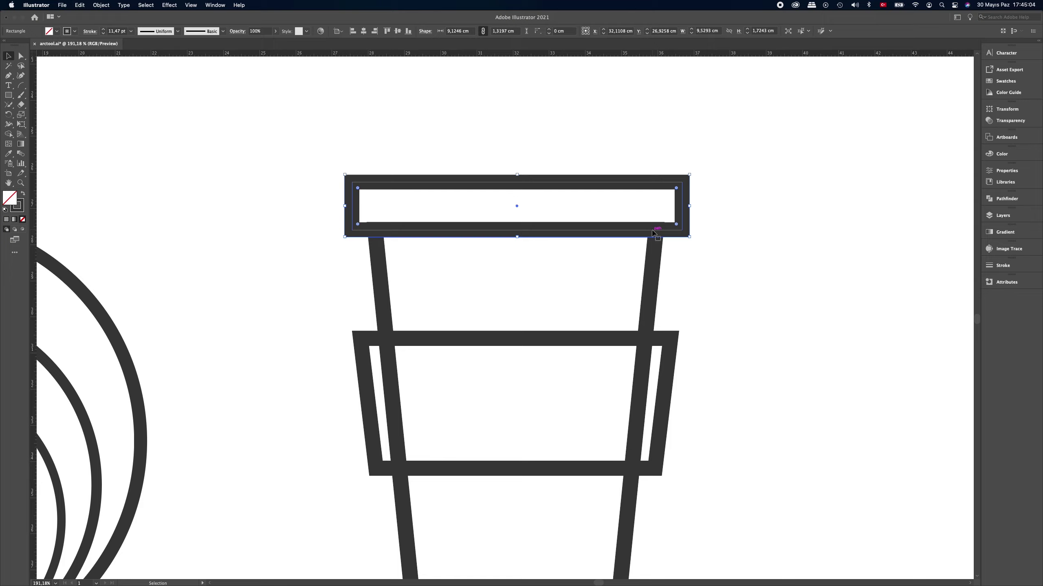
key(Up)
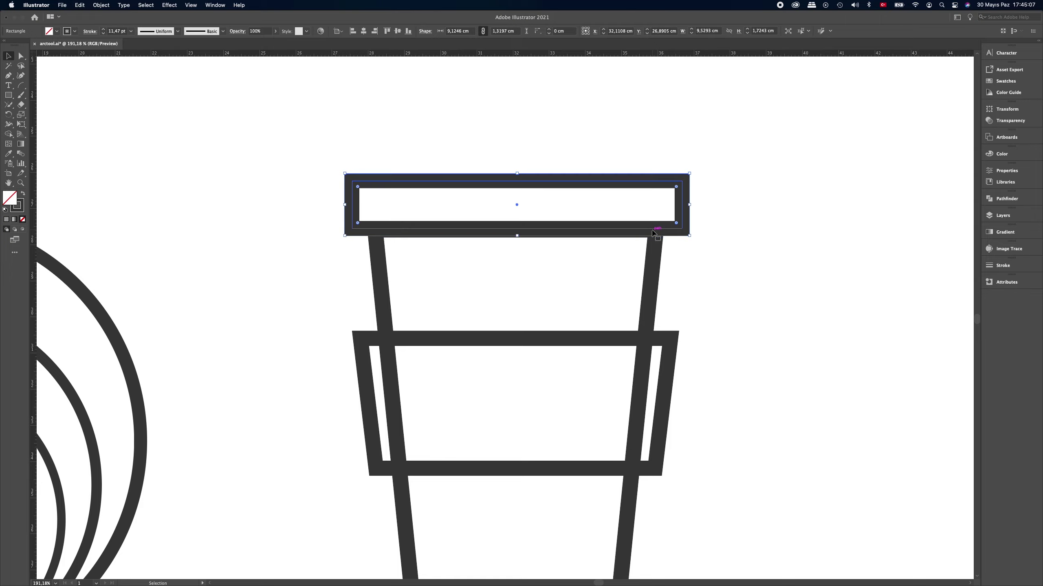
click(723, 237)
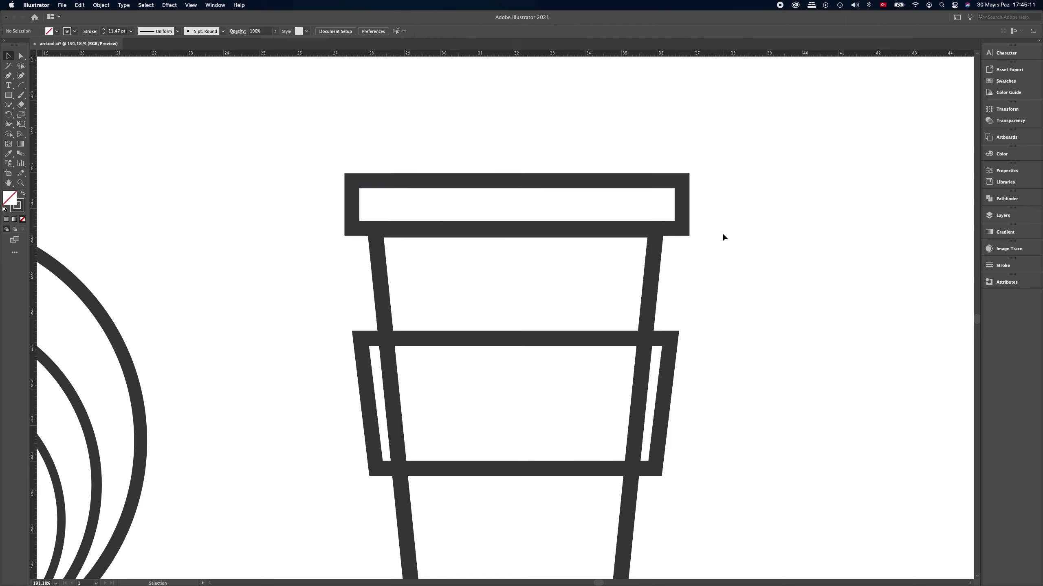
Step: Scale the lid's top corner points to 90% to taper it, then select all cup parts
click(21, 56)
drag(311, 145, 706, 191)
double_click(21, 115)
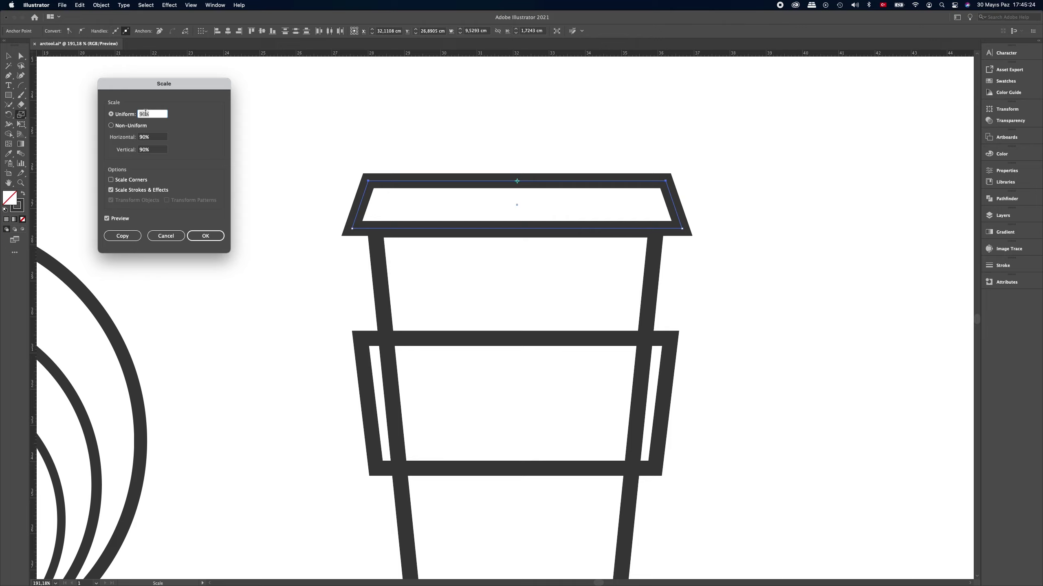
click(205, 236)
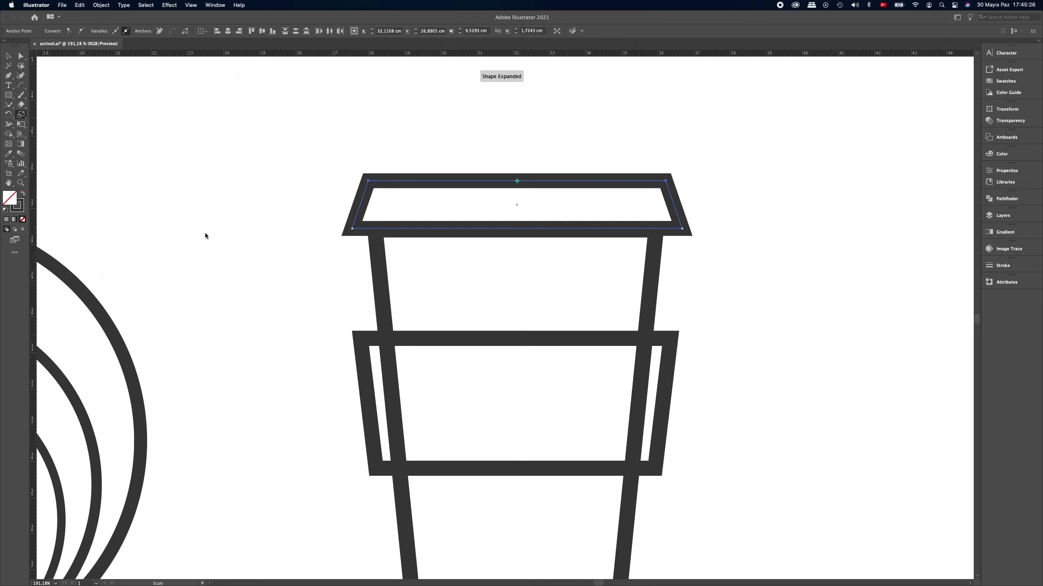
key(v)
drag(594, 210, 530, 212)
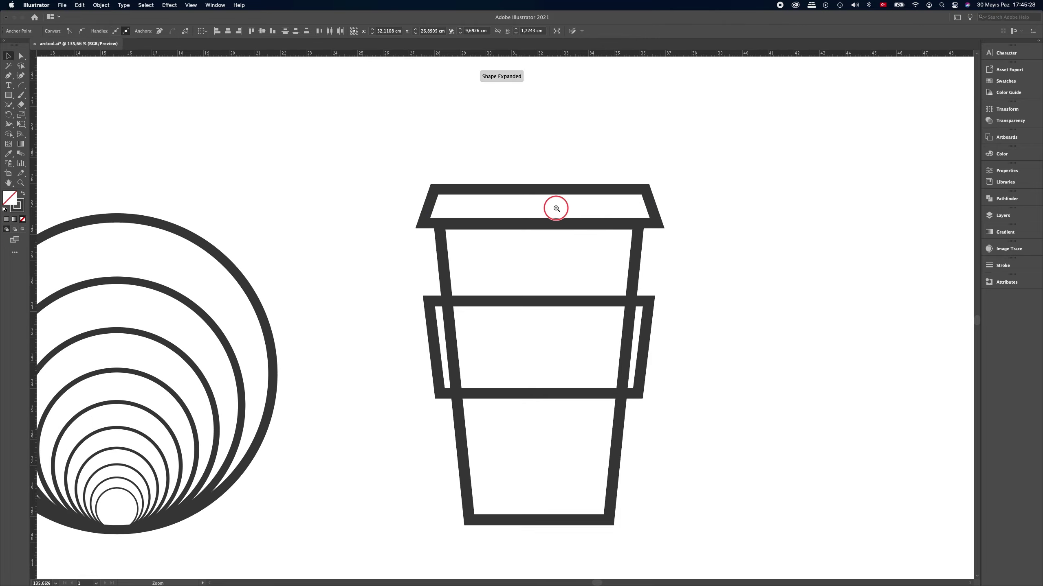
drag(345, 118, 652, 508)
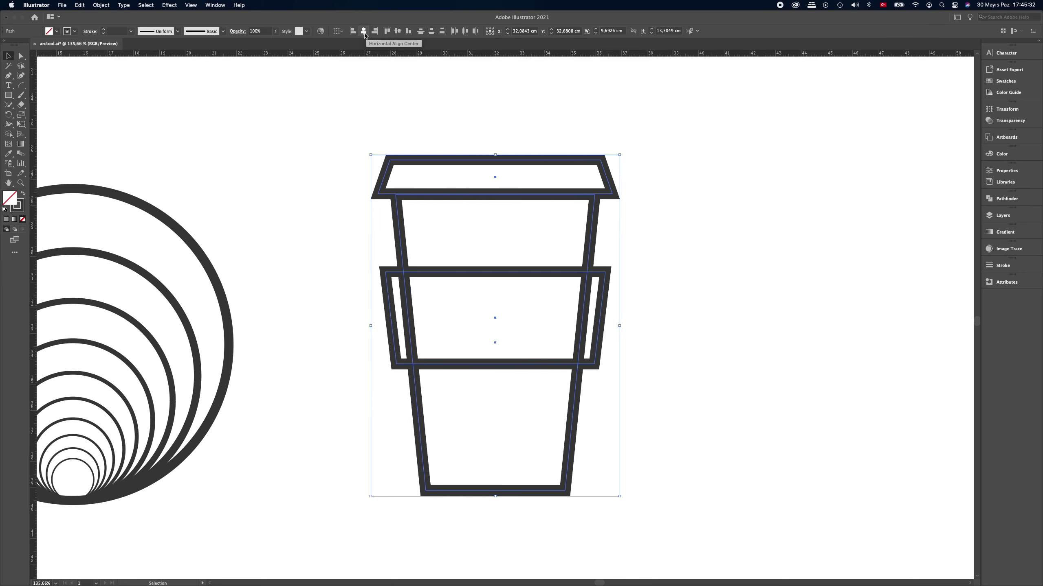
Step: Horizontally centre the cup parts and erase both side lines inside the band with Shape Builder
click(364, 31)
click(8, 136)
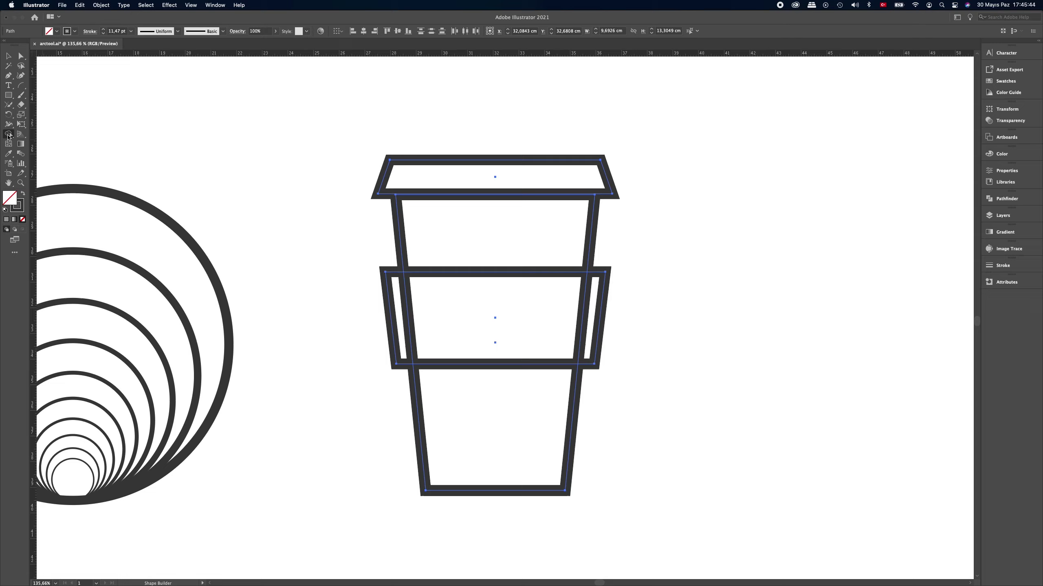
alt+click(407, 314)
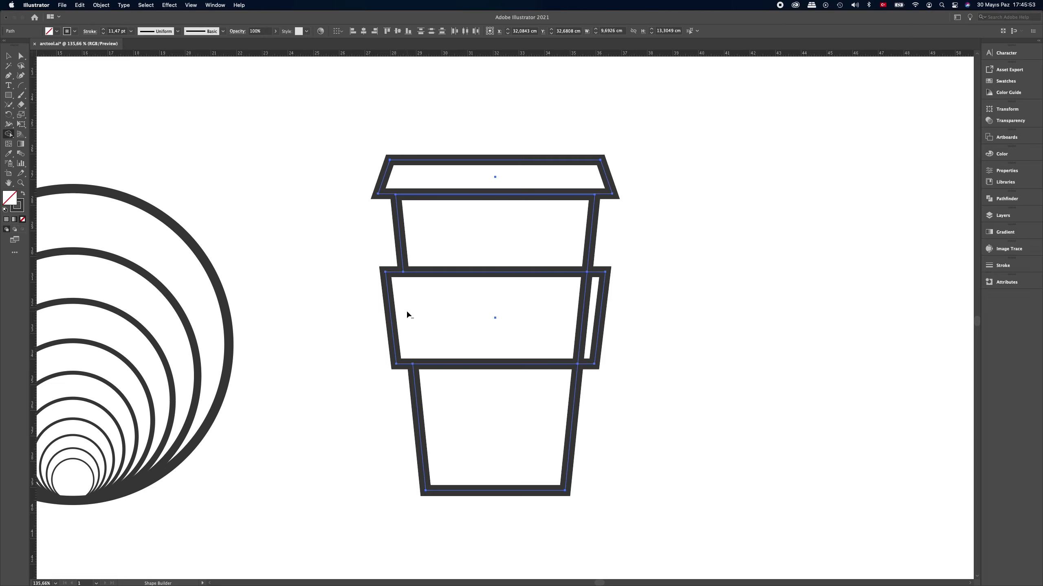
alt+click(582, 315)
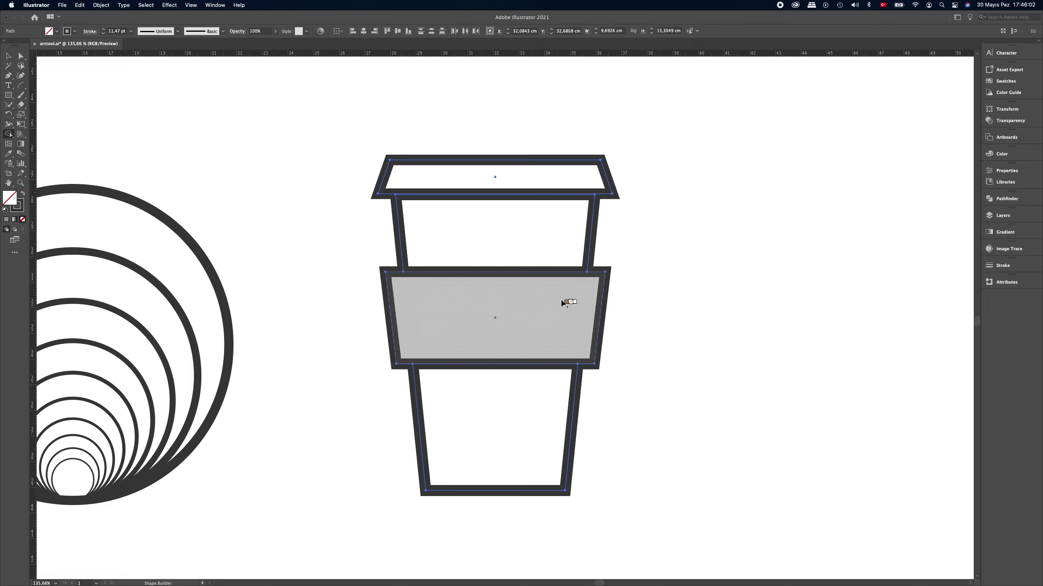
click(20, 86)
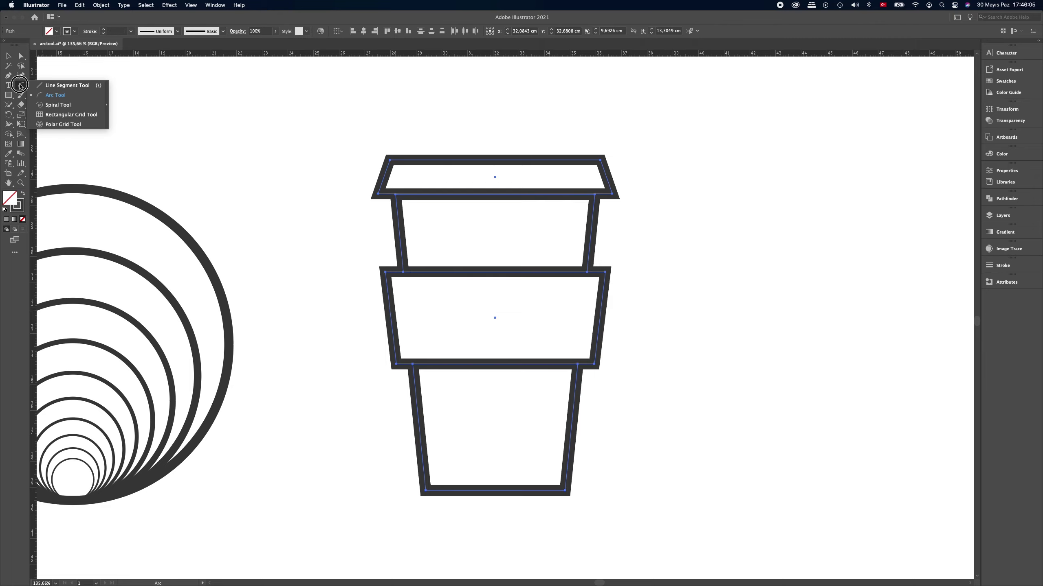
Step: Draw a round-capped rib line inside the band's left side and copy it to the right side
drag(20, 85, 49, 87)
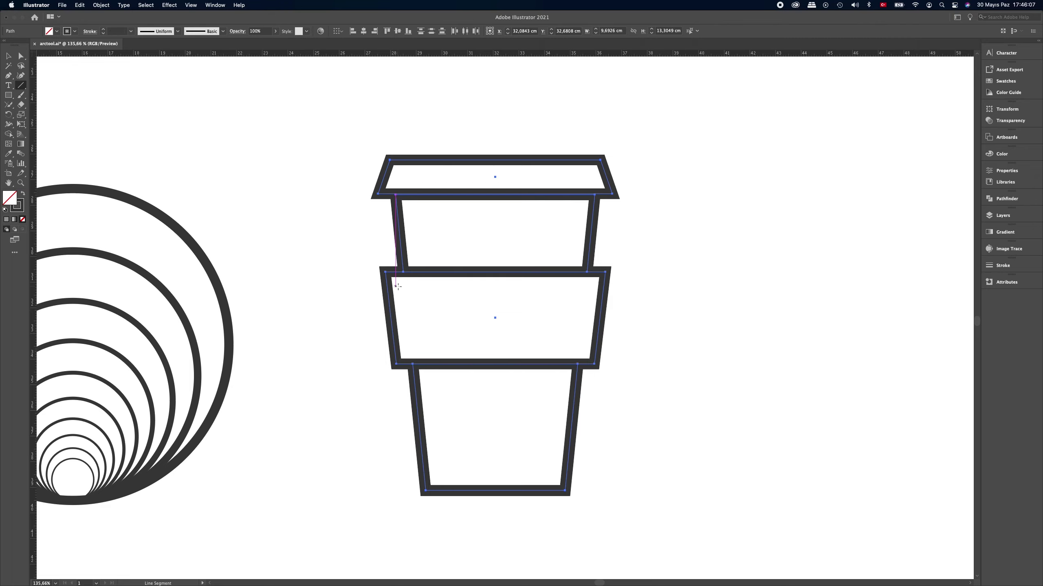
drag(405, 287, 411, 353)
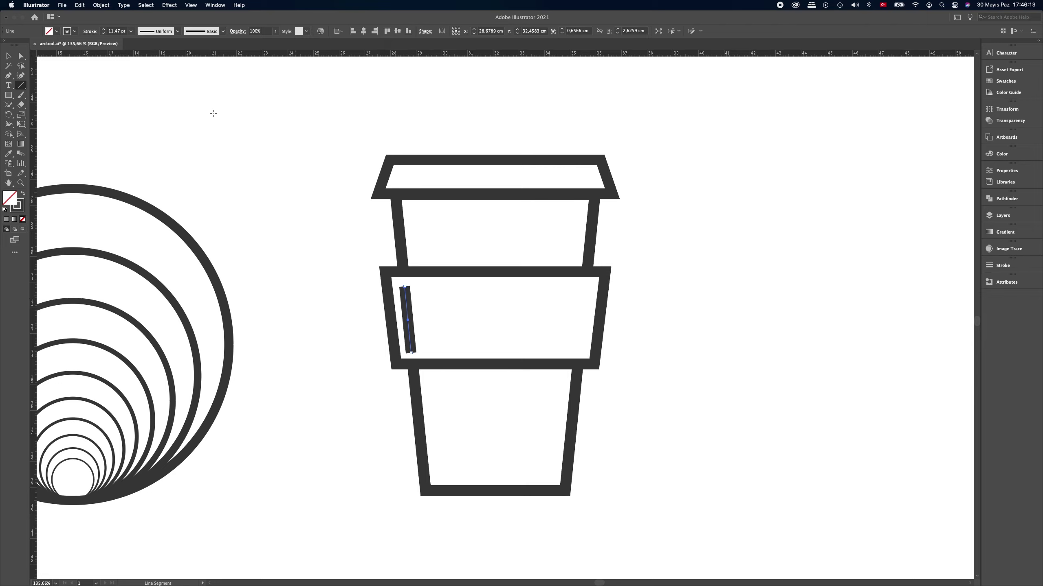
click(88, 32)
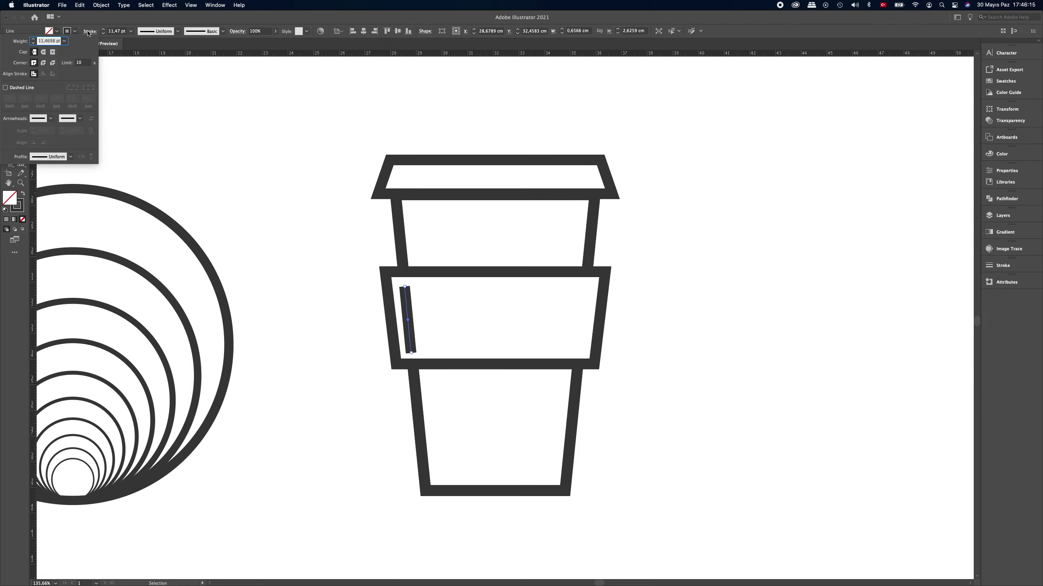
click(43, 52)
key(super+space)
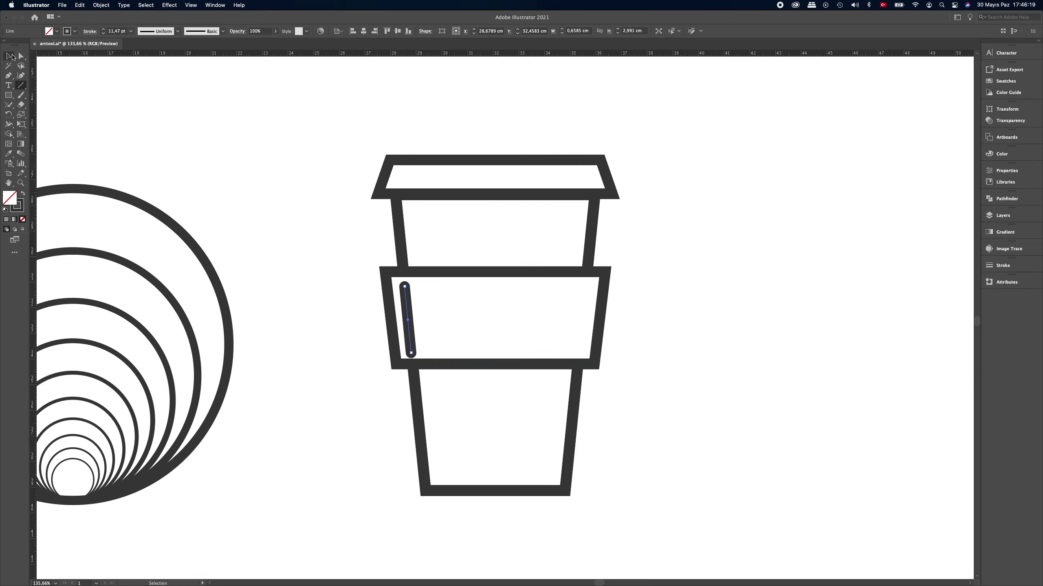
mouse_move(405, 352)
mouse_down()
mouse_move(477, 361)
mouse_move(426, 348)
mouse_up()
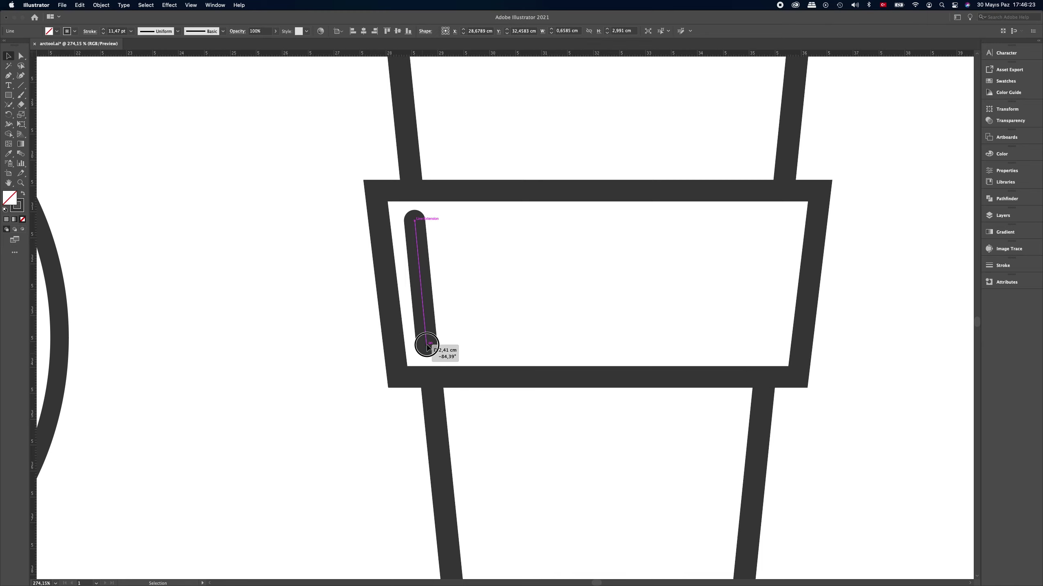
drag(527, 333, 438, 326)
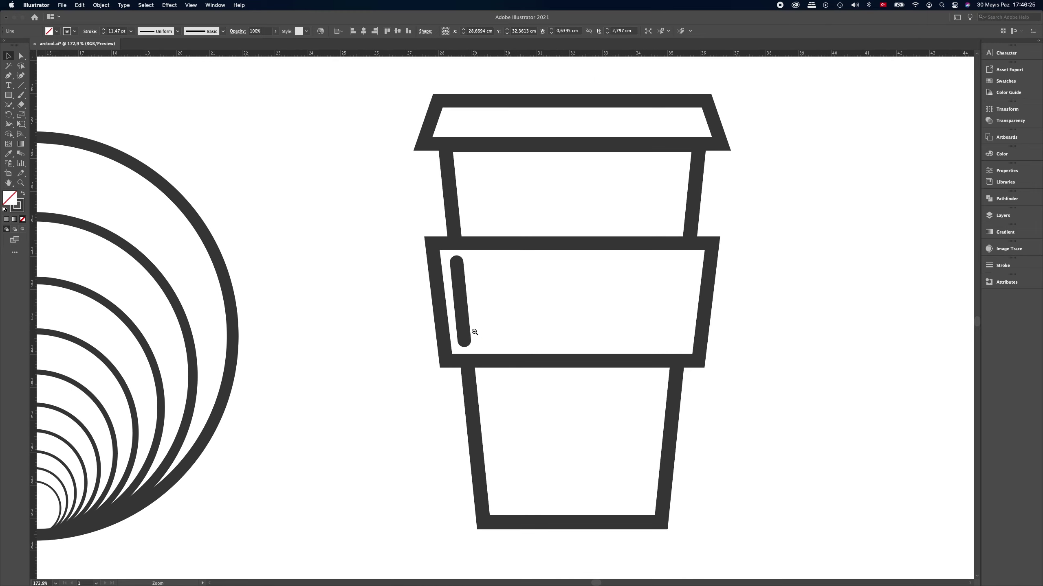
alt+drag(374, 312, 581, 327)
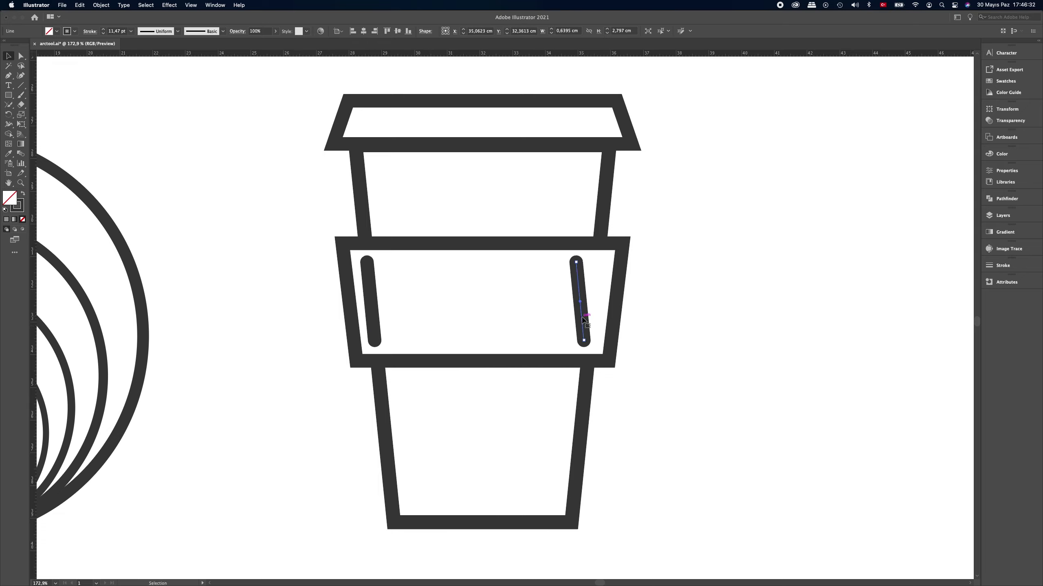
Step: Reflect the right rib to match the band's slant, then blend the two rib lines
right_click(583, 319)
mouse_move(600, 482)
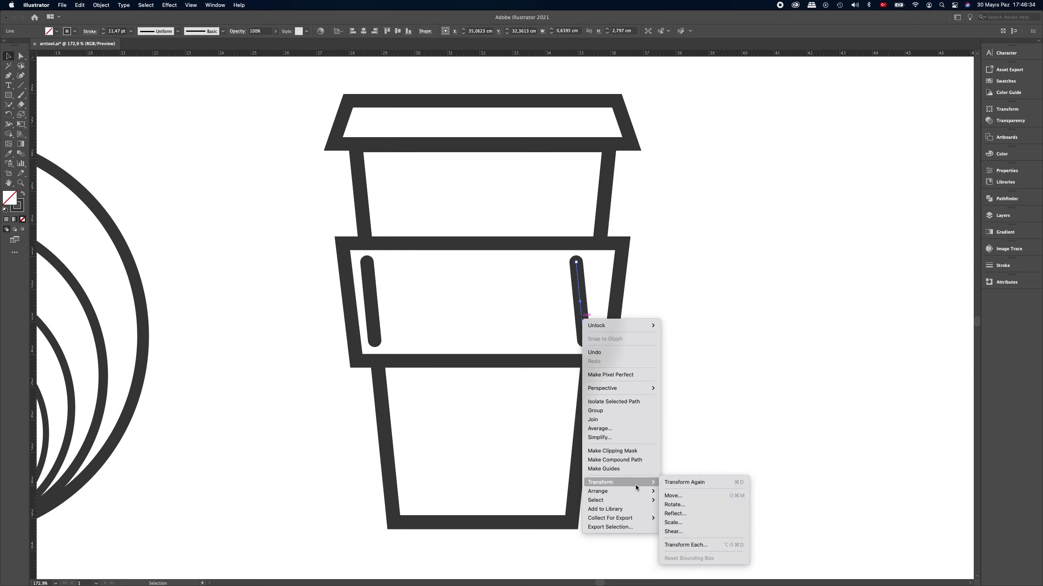
click(679, 514)
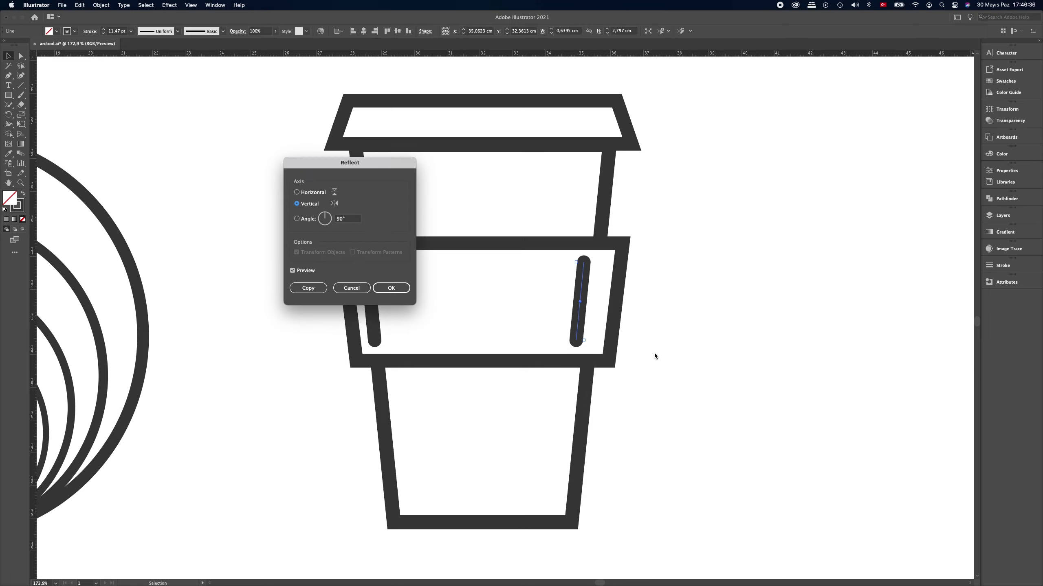
click(394, 288)
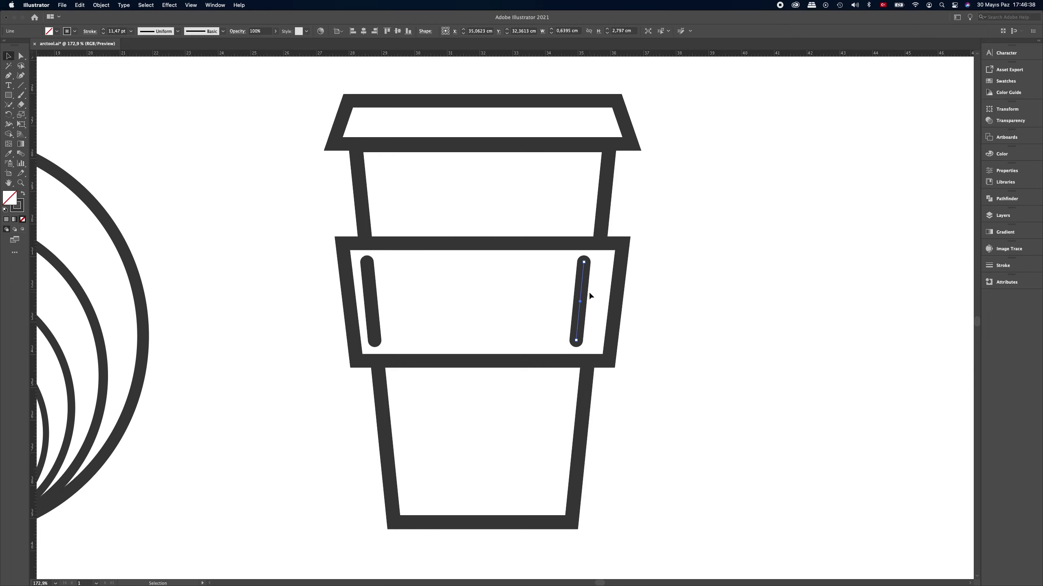
drag(582, 293, 594, 292)
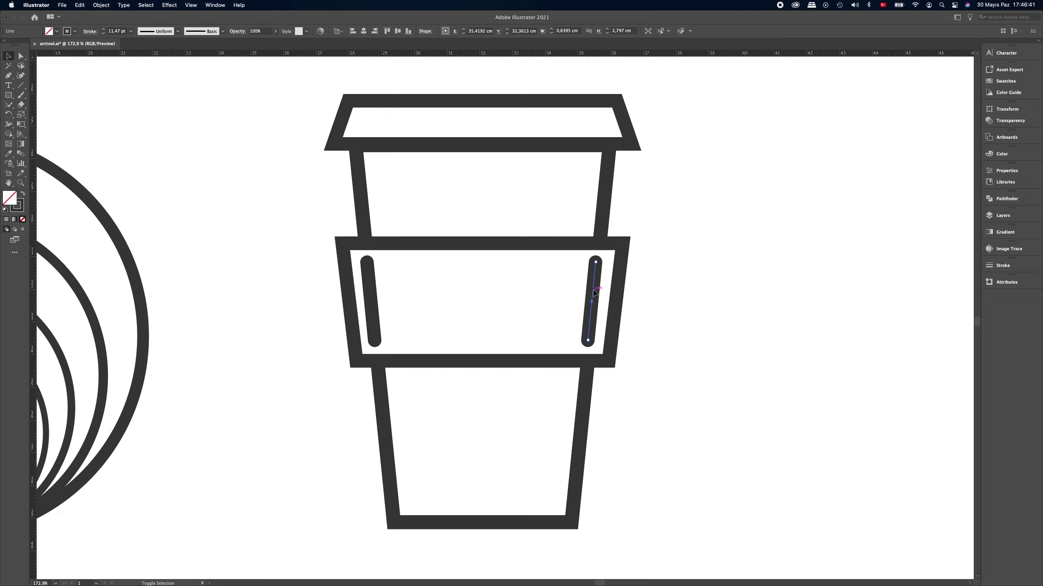
shift+click(369, 295)
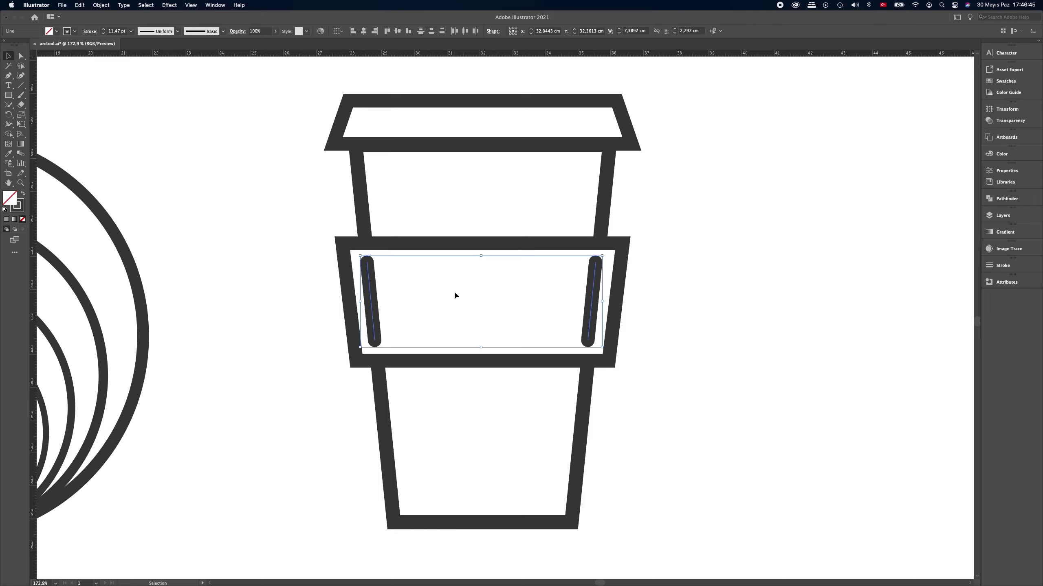
key(a)
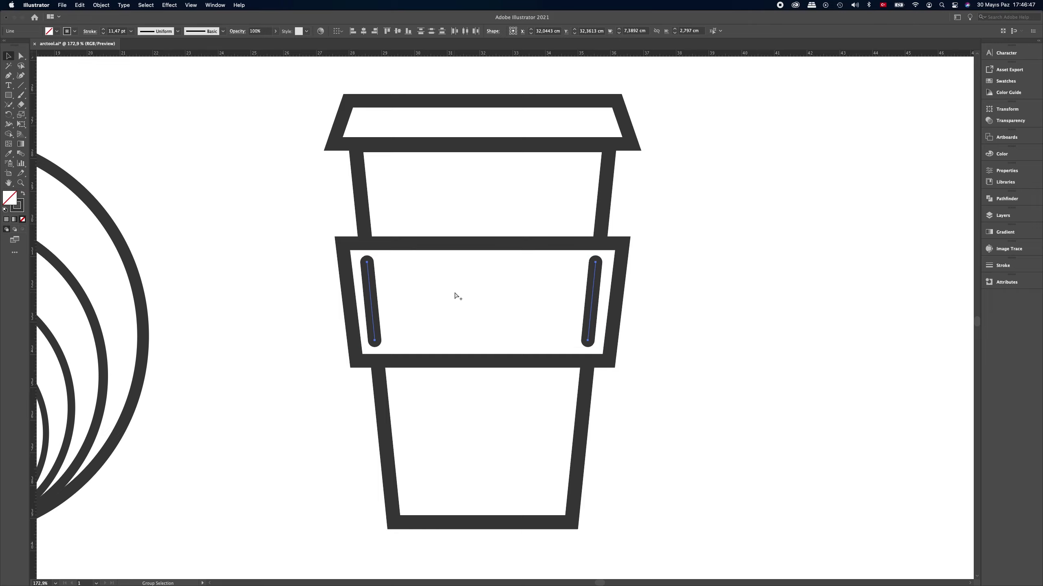
key(alt+super+b)
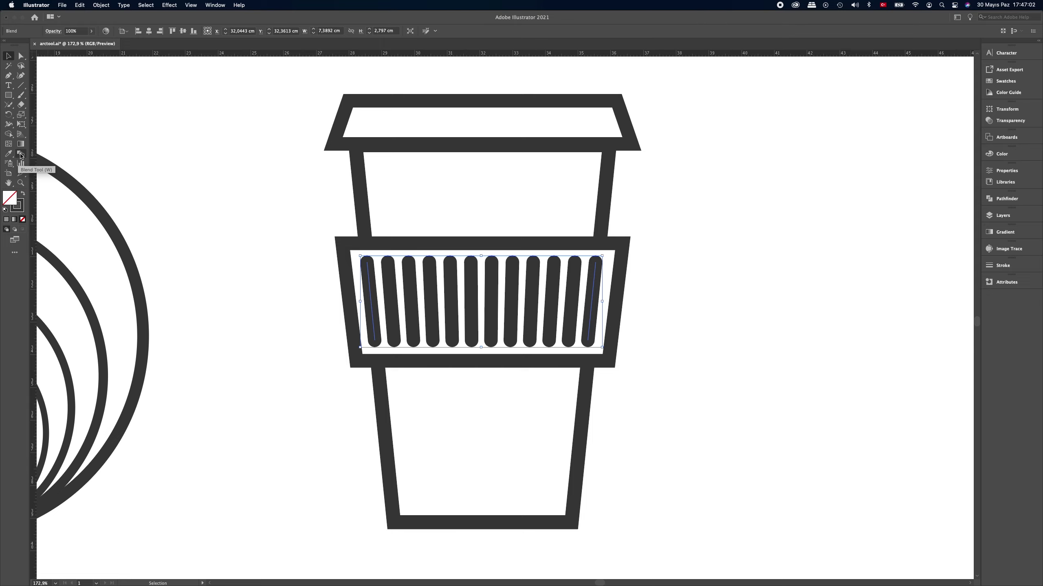
Step: Set the blend spacing to Specified Steps with 6 steps
double_click(20, 154)
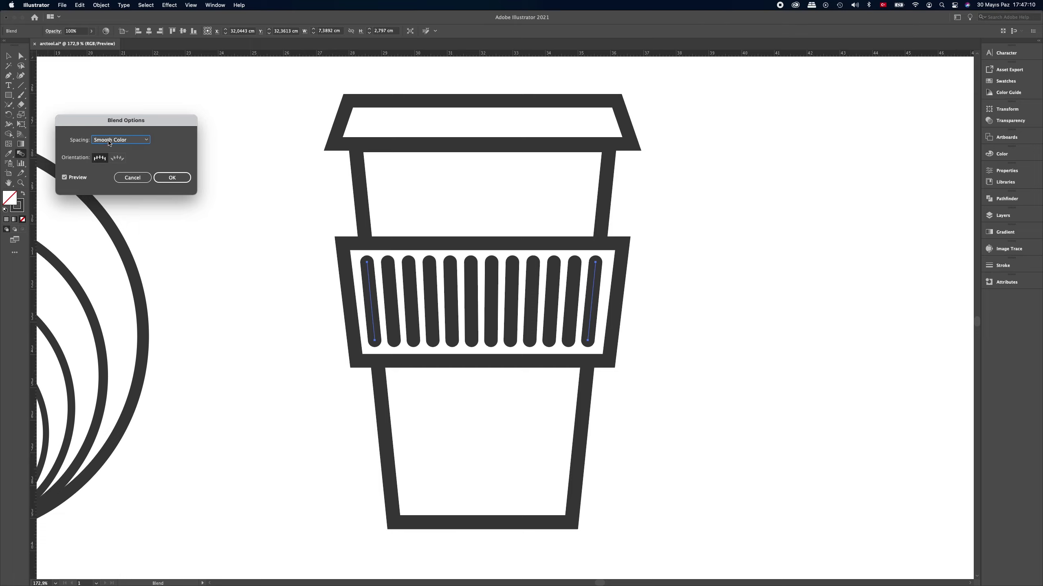
click(125, 141)
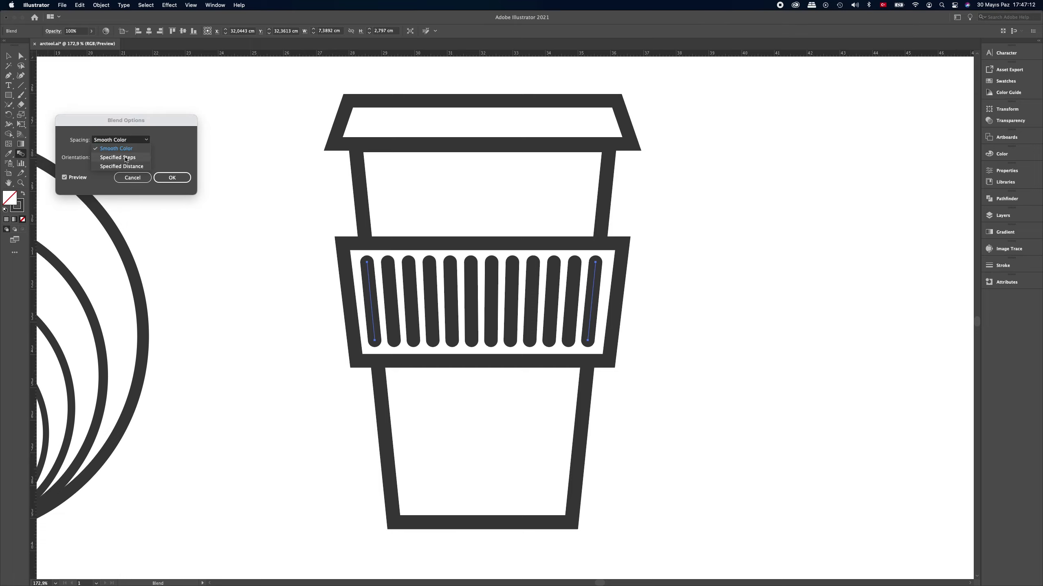
click(126, 158)
key(Down)
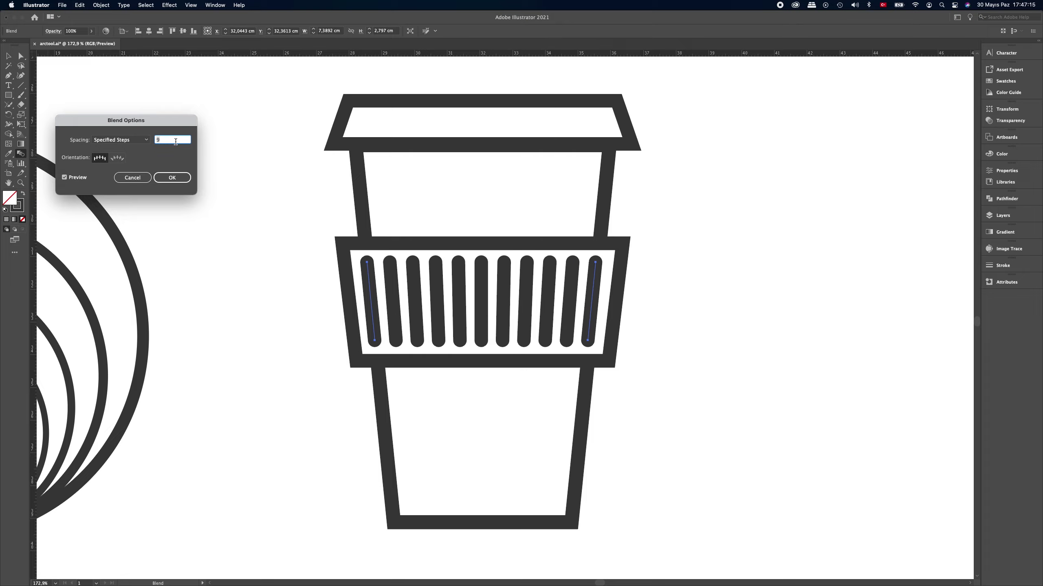
key(Down)
key(Down)
key(Down)
key(Down)
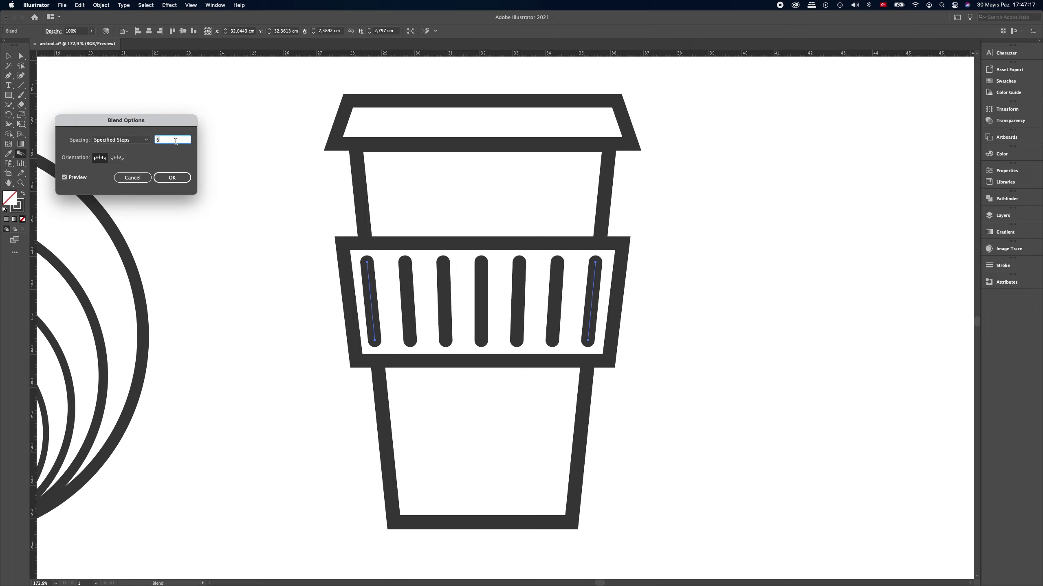
key(Up)
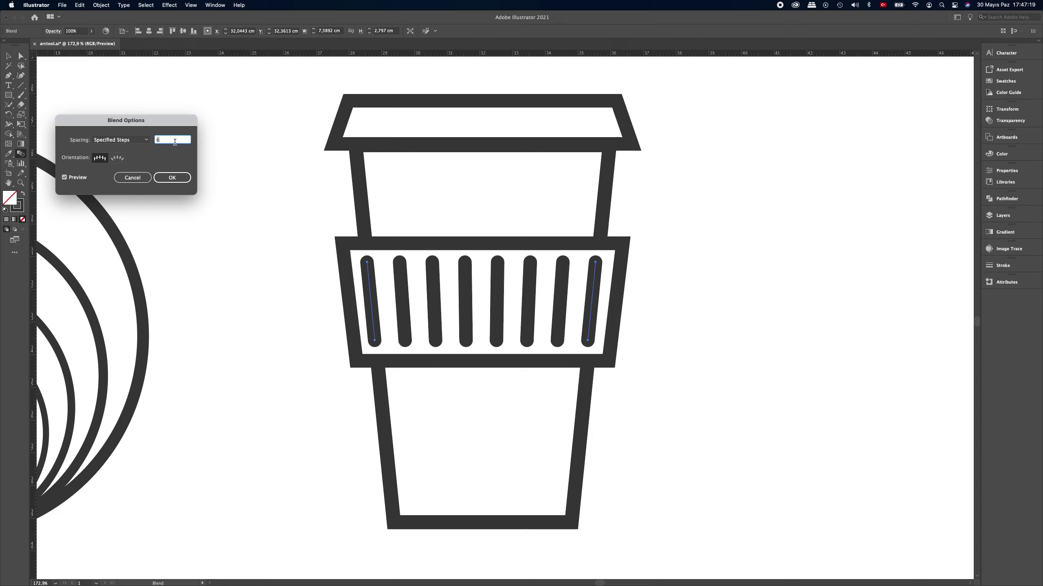
click(174, 179)
key(v)
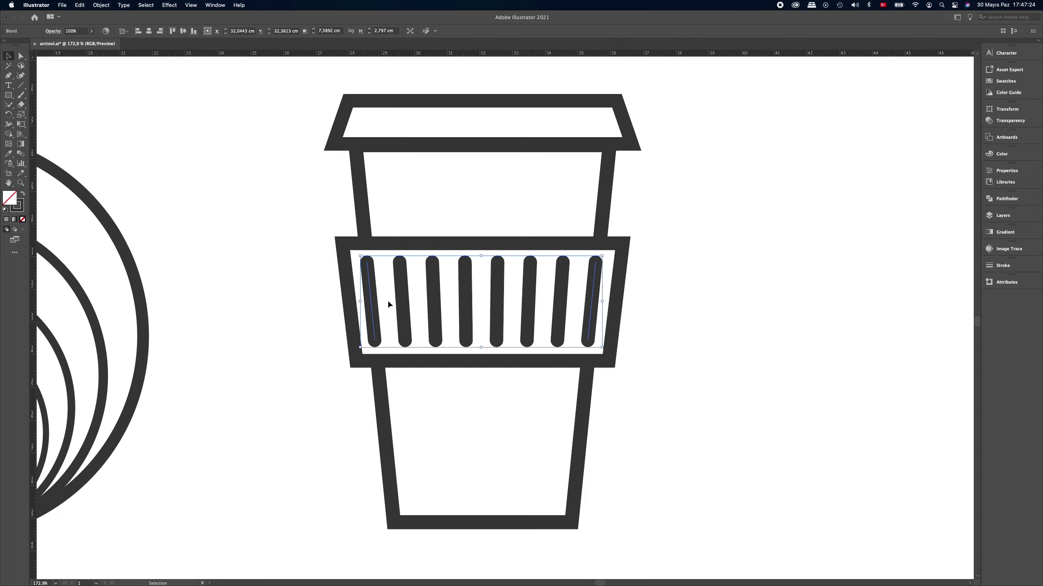
Step: Expand the rib blend into separate shapes
click(99, 5)
click(106, 105)
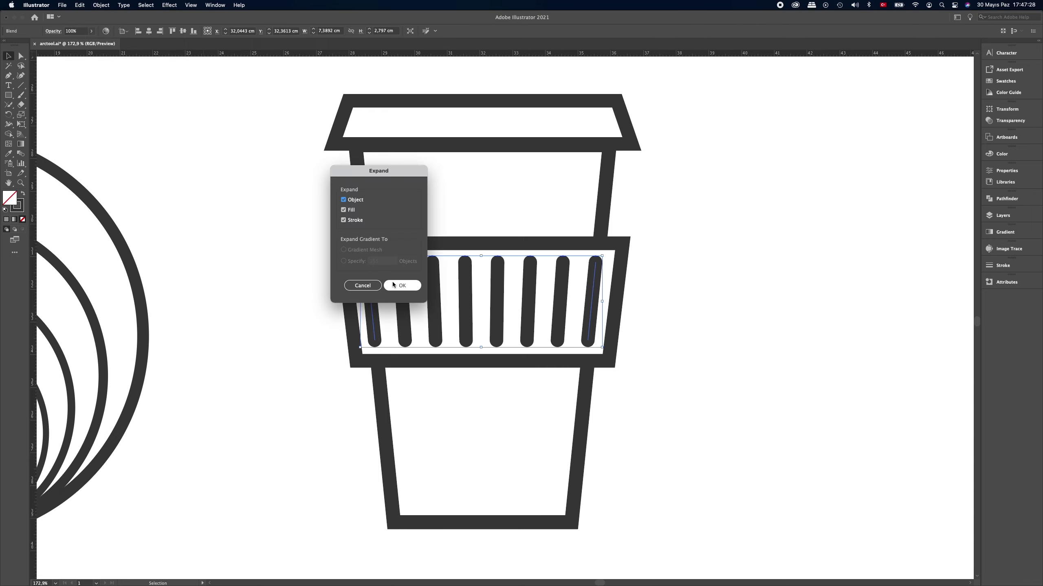
click(393, 285)
click(308, 244)
Step: Zoom out and move the view to the empty space beside the lower cup
key(z)
alt+click(512, 241)
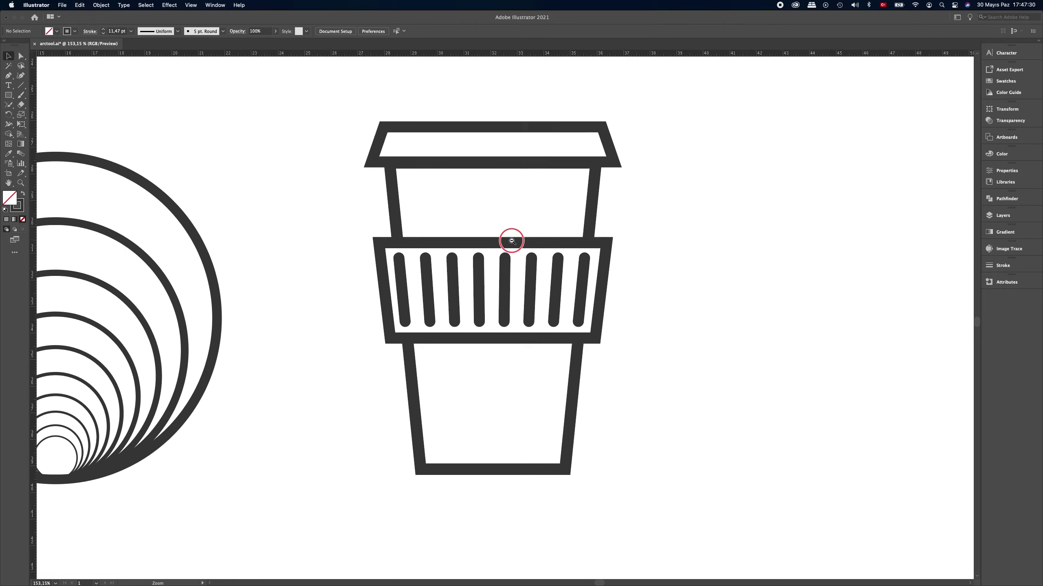
mouse_move(511, 241)
mouse_down()
mouse_move(440, 240)
mouse_move(441, 287)
mouse_up()
drag(508, 258, 470, 319)
drag(486, 285, 466, 303)
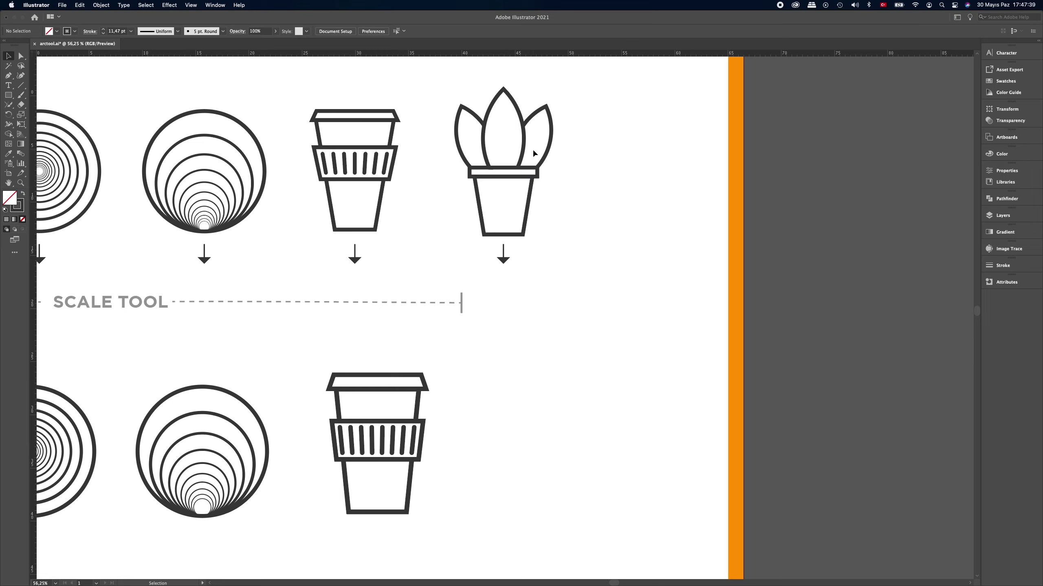
key(z)
mouse_move(519, 417)
mouse_down()
mouse_move(525, 427)
mouse_move(505, 417)
mouse_up()
click(8, 96)
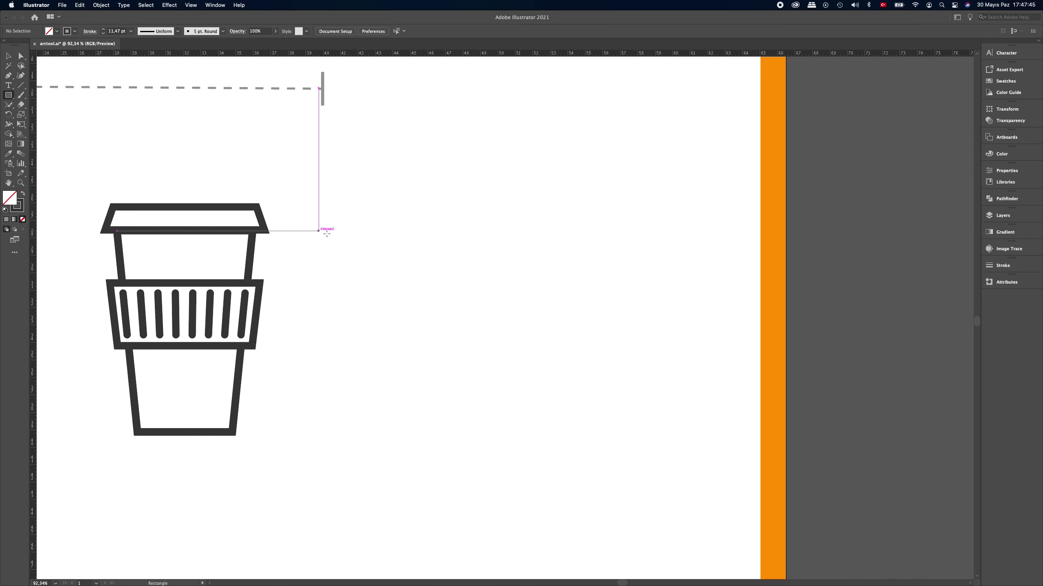
Step: Draw a square right of the cup and scale its two bottom corners to 65% Uniform
drag(382, 226, 592, 404)
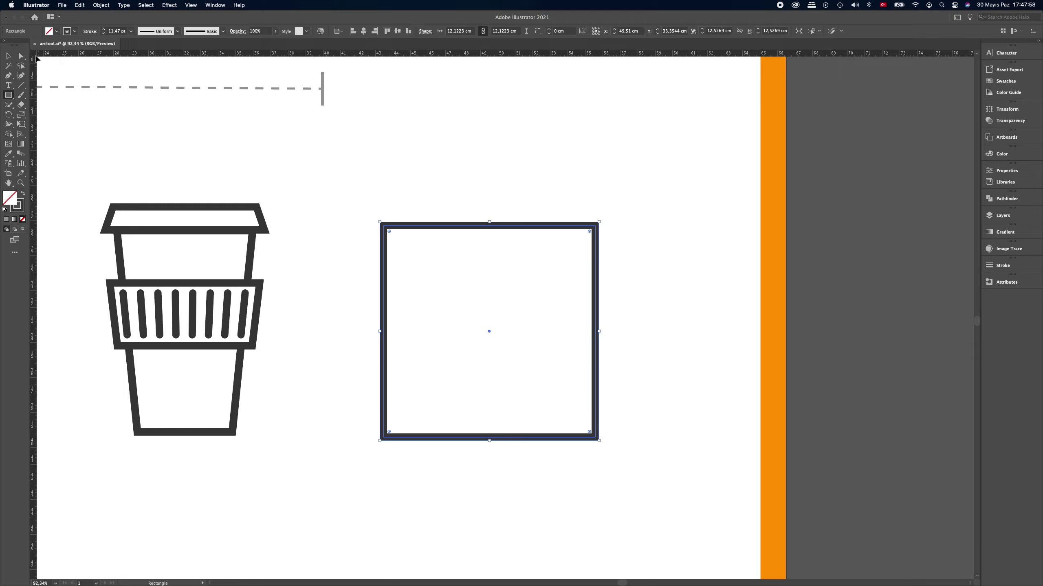
click(20, 56)
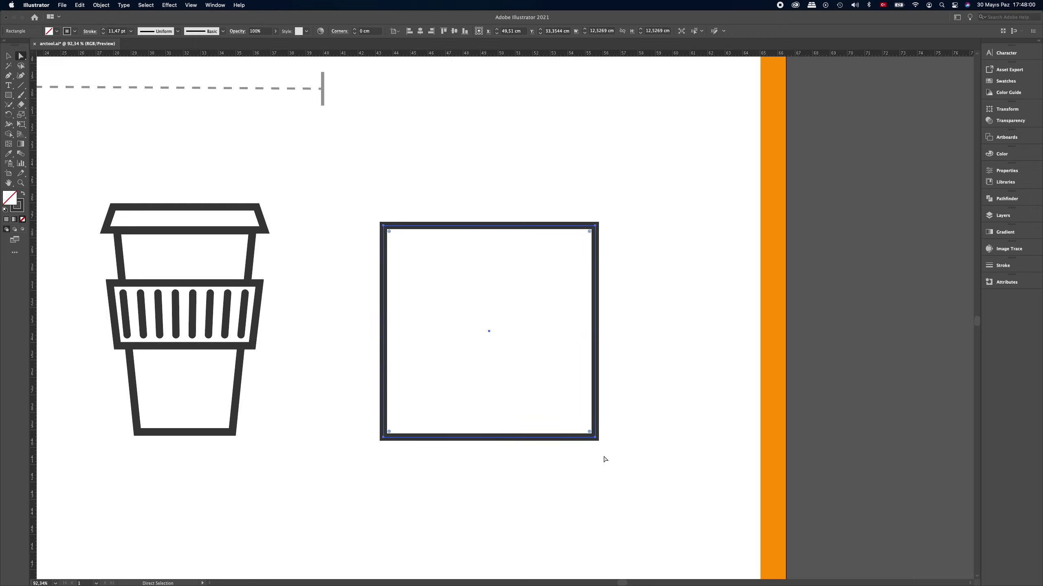
drag(626, 459, 361, 434)
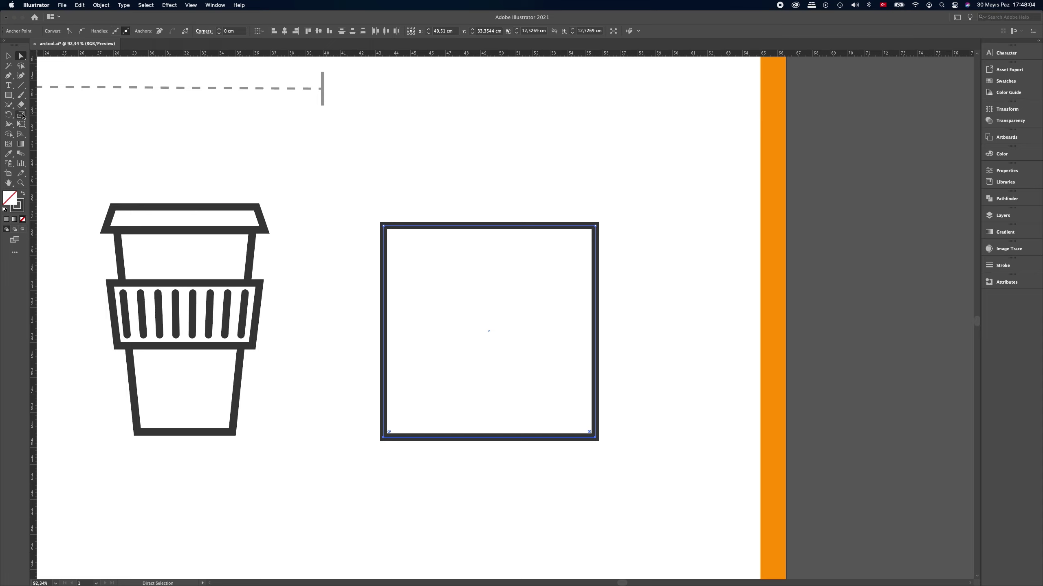
double_click(22, 116)
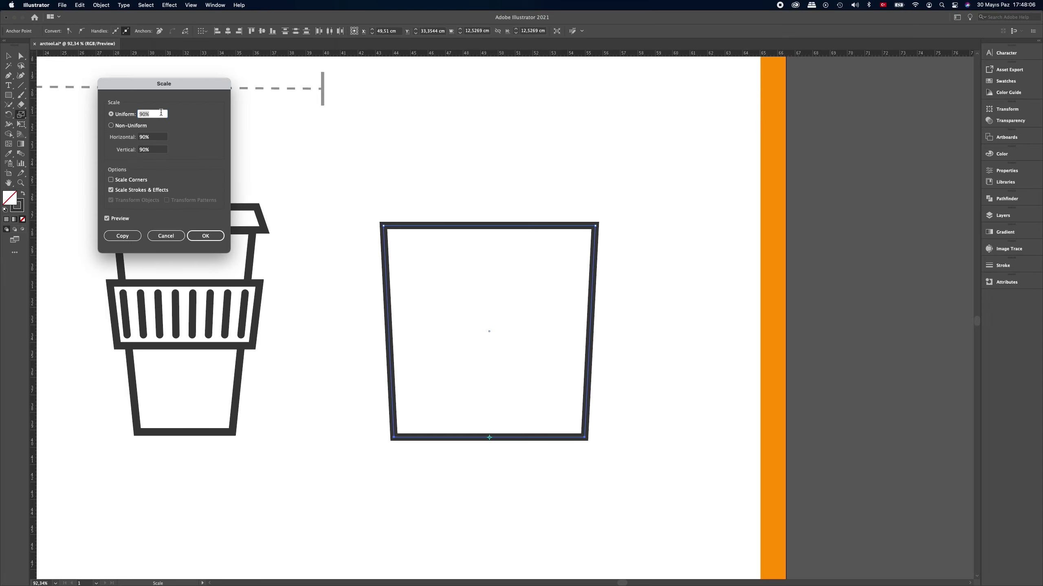
key(Down)
key(Down)
key(Down)
key(Down)
key(Down)
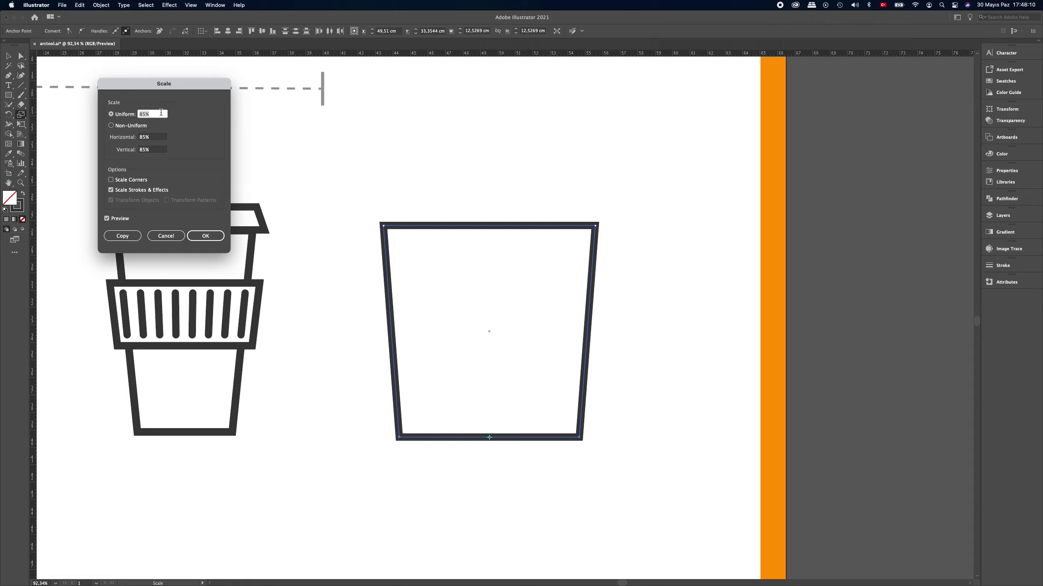
key(Down)
key(Down)
key(Down)
key(Down)
key(Down)
key(Down)
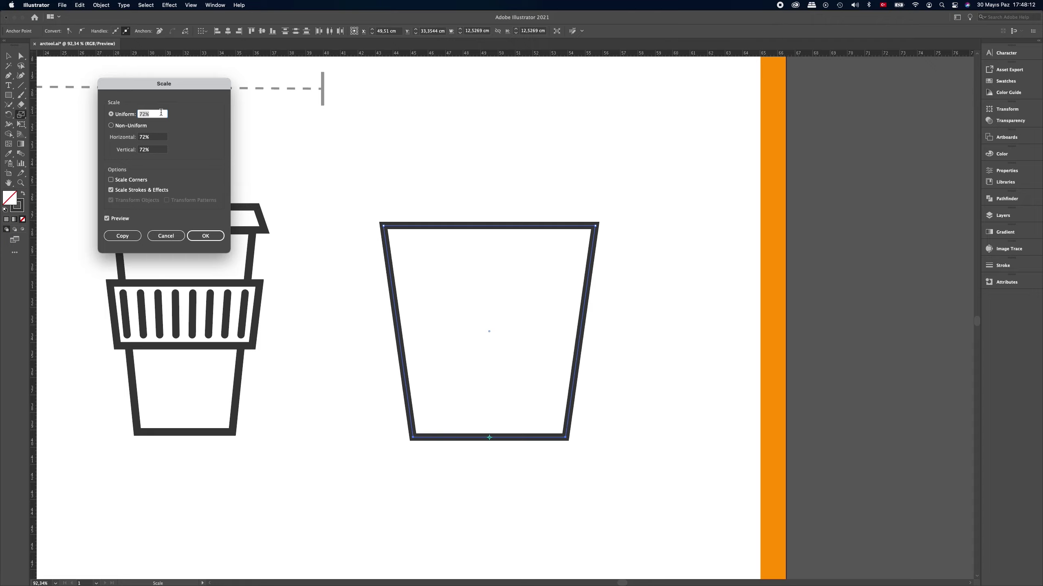
key(Down)
key(Down)
key(Down)
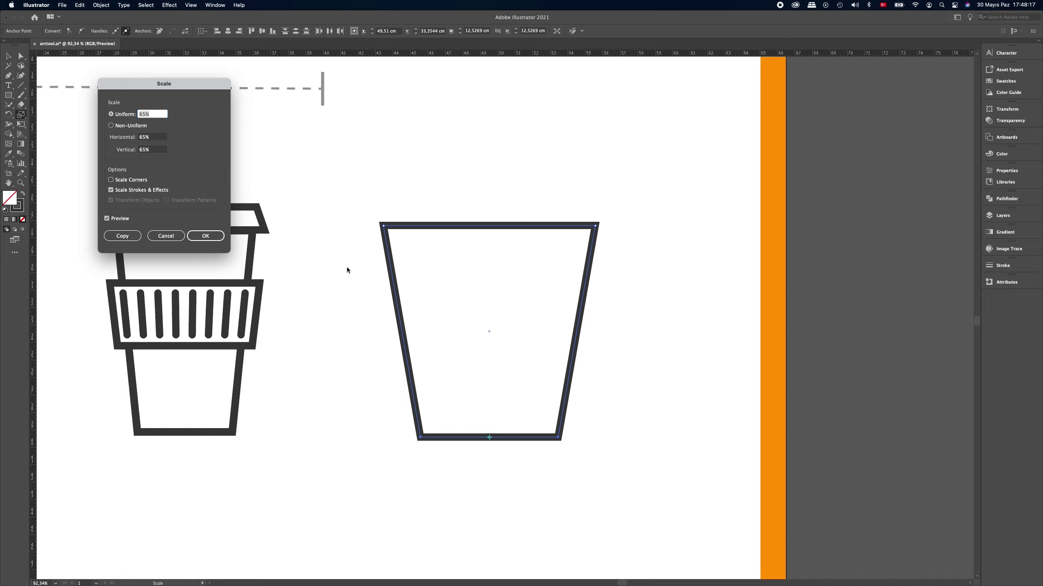
click(206, 236)
Step: Lower the tapered pot and draw a wide, thin rim rectangle across its top
key(v)
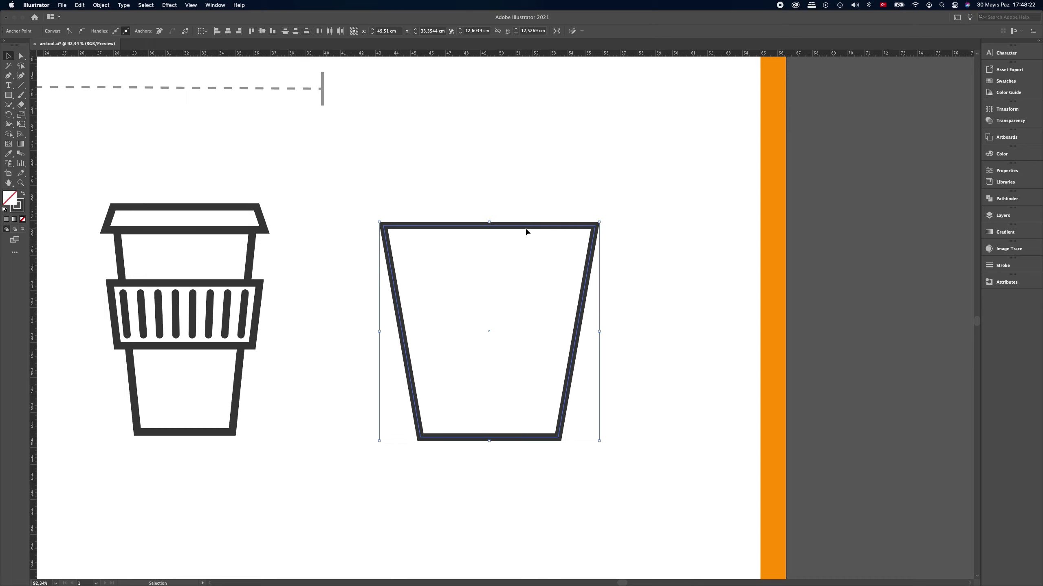
drag(527, 226, 529, 341)
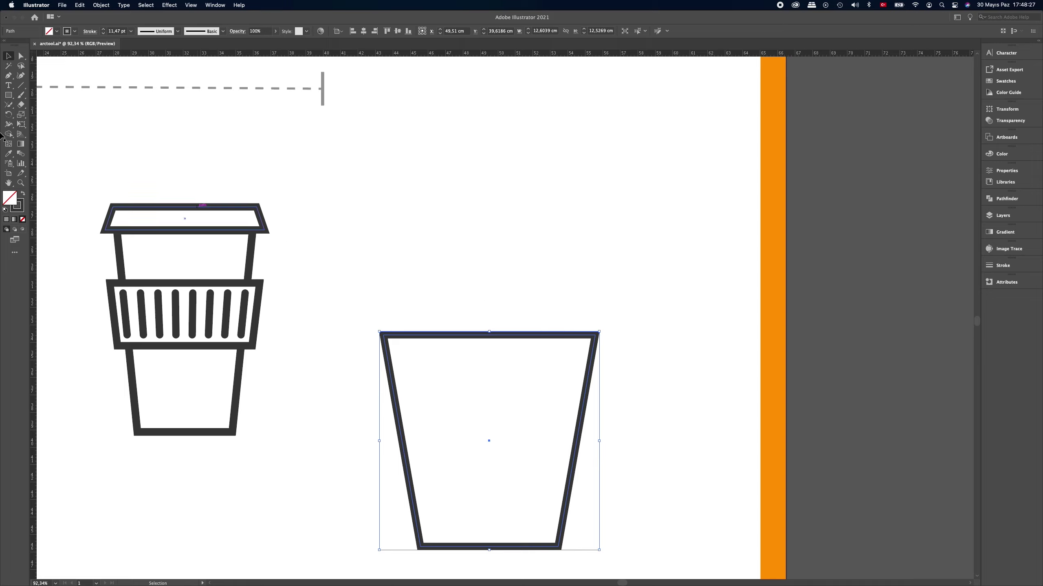
click(10, 95)
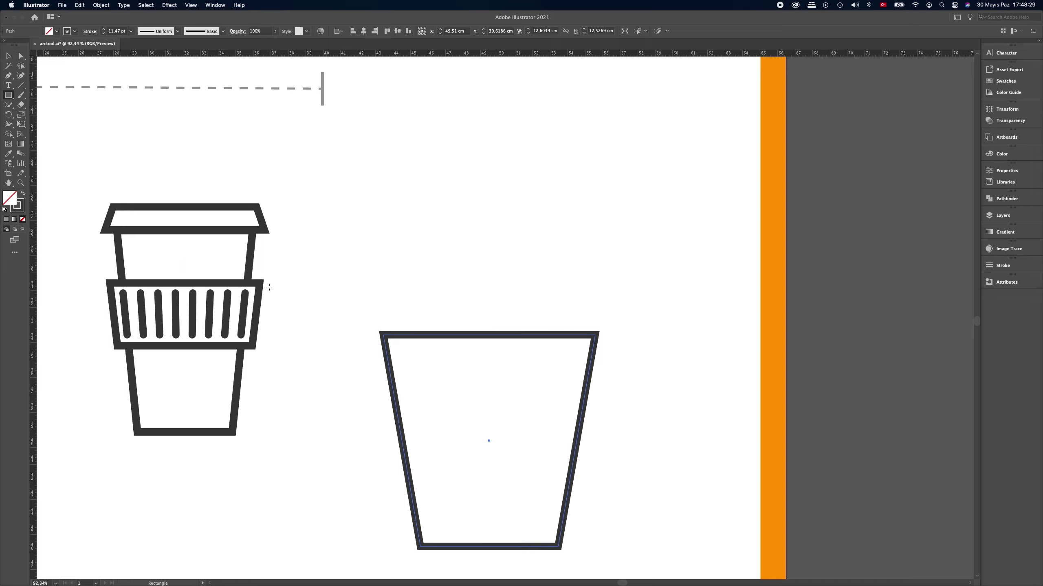
drag(369, 315, 606, 336)
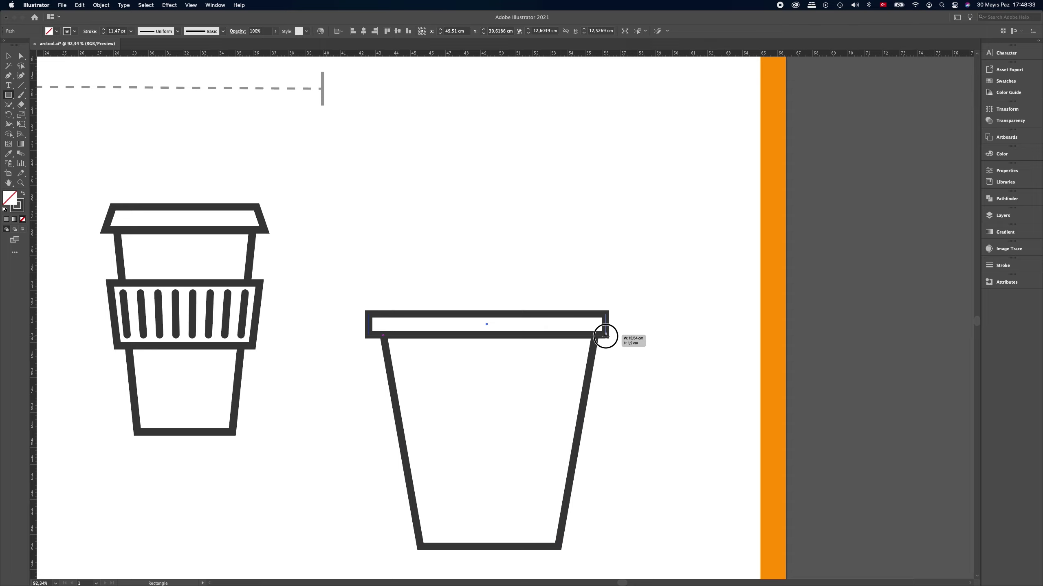
drag(605, 337, 607, 336)
Step: Centre the pot horizontally under the rim, then deselect both
key(v)
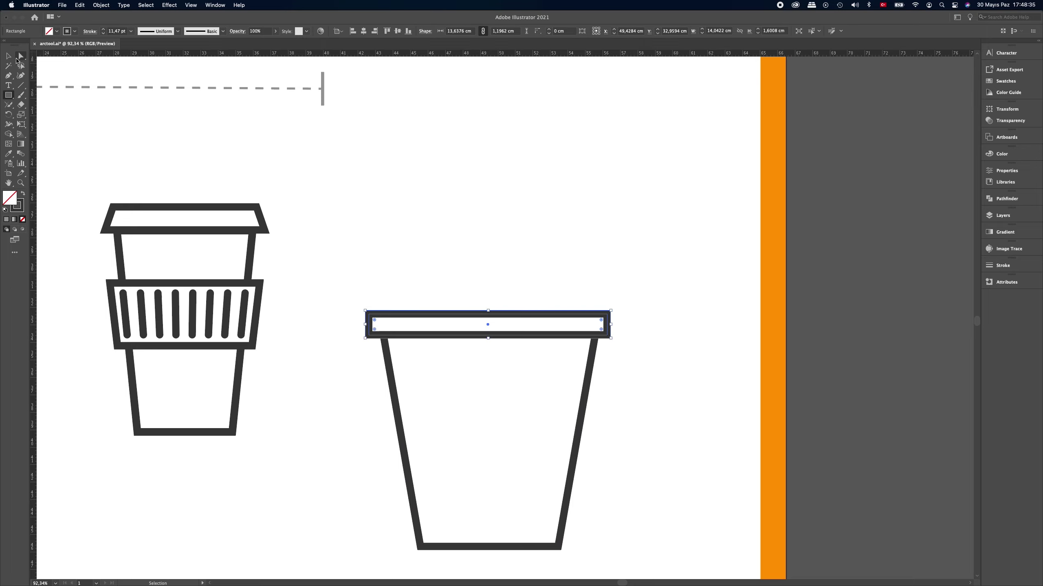
shift+click(514, 382)
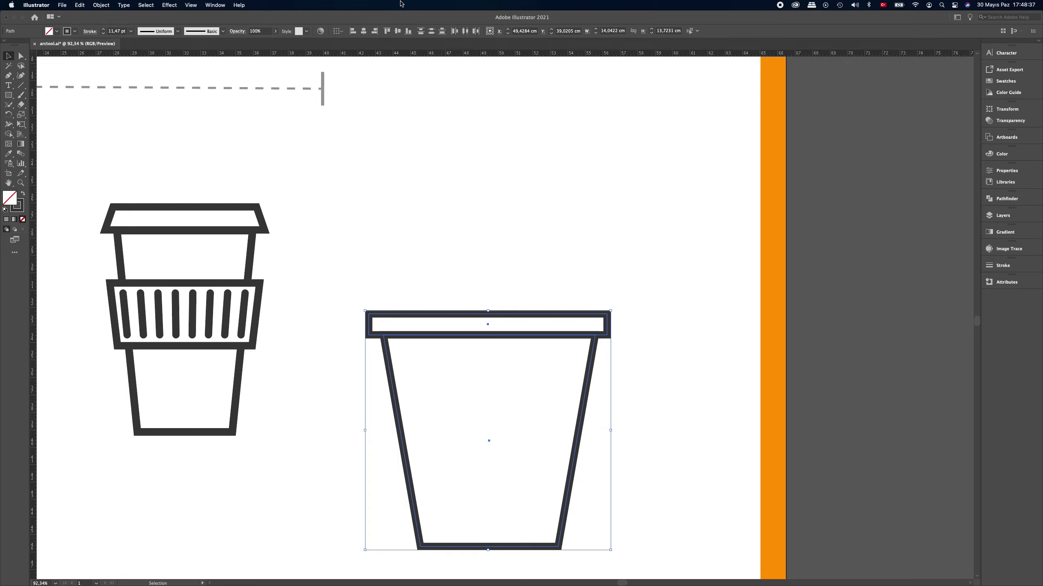
click(364, 31)
click(541, 272)
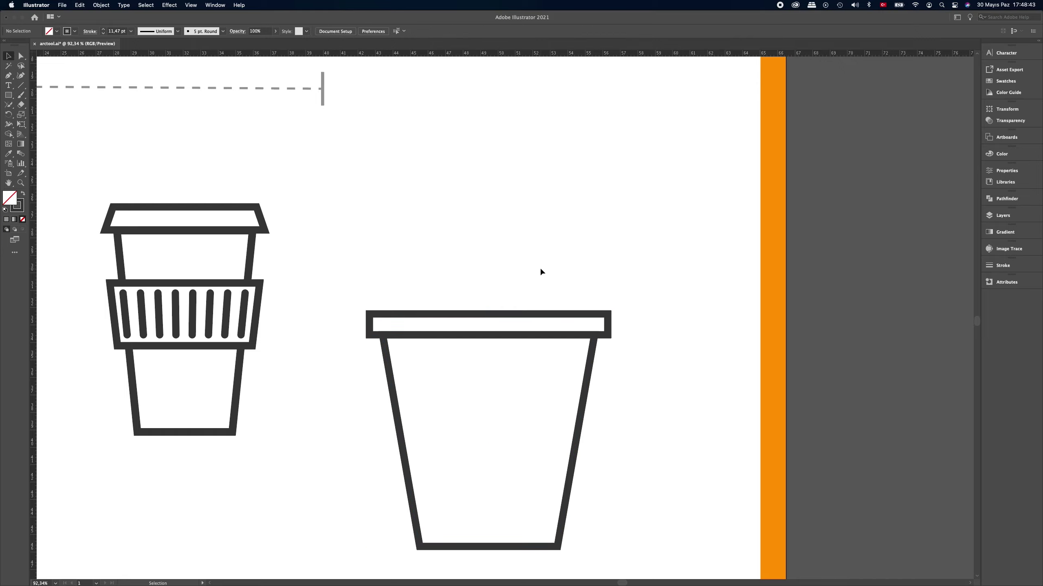
Step: Draw two arcs that meet at both ends to form a pointed leaf above the pot
drag(544, 177, 529, 268)
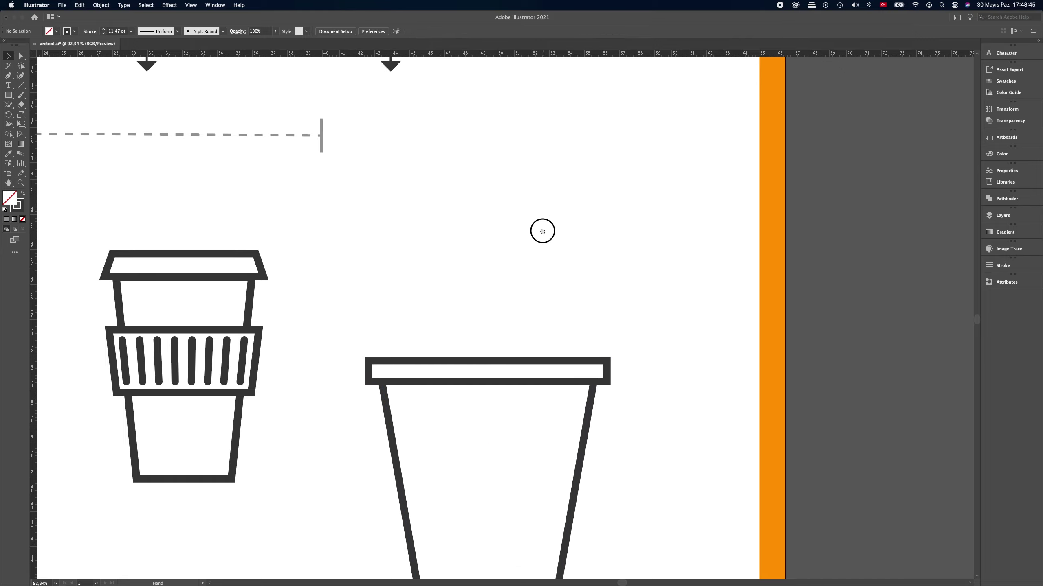
click(20, 86)
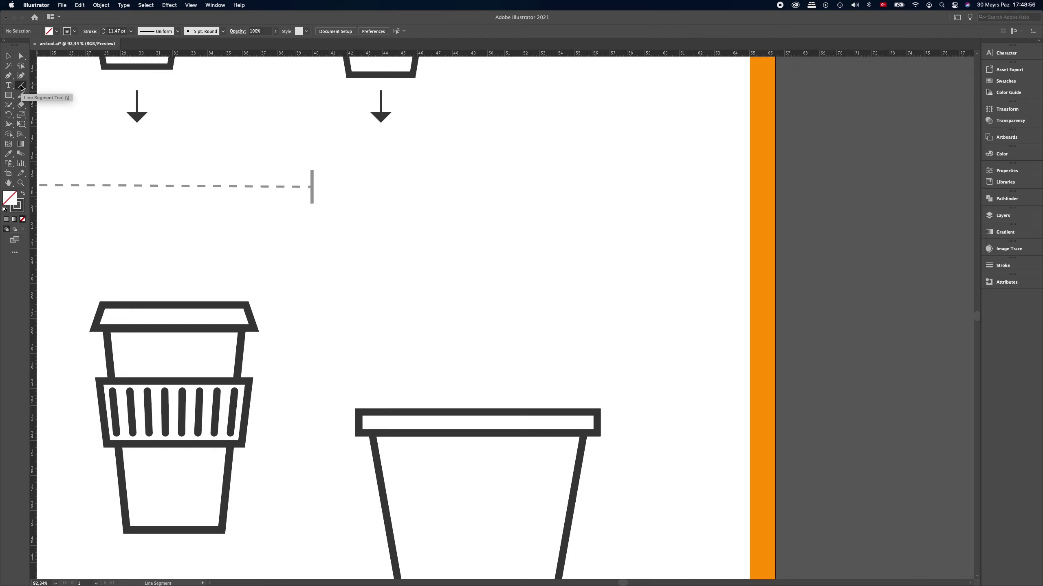
drag(21, 87, 59, 96)
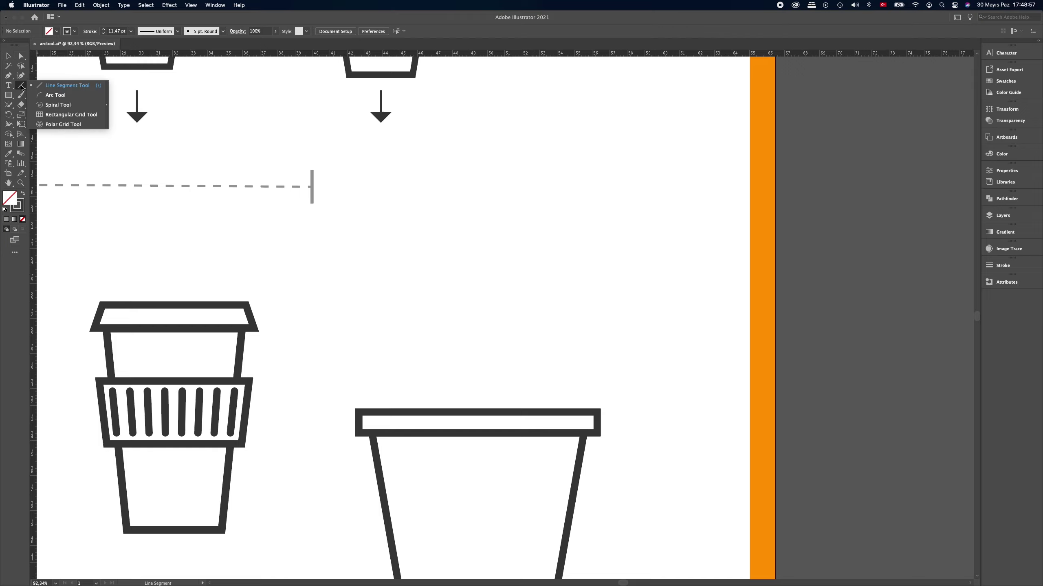
click(60, 96)
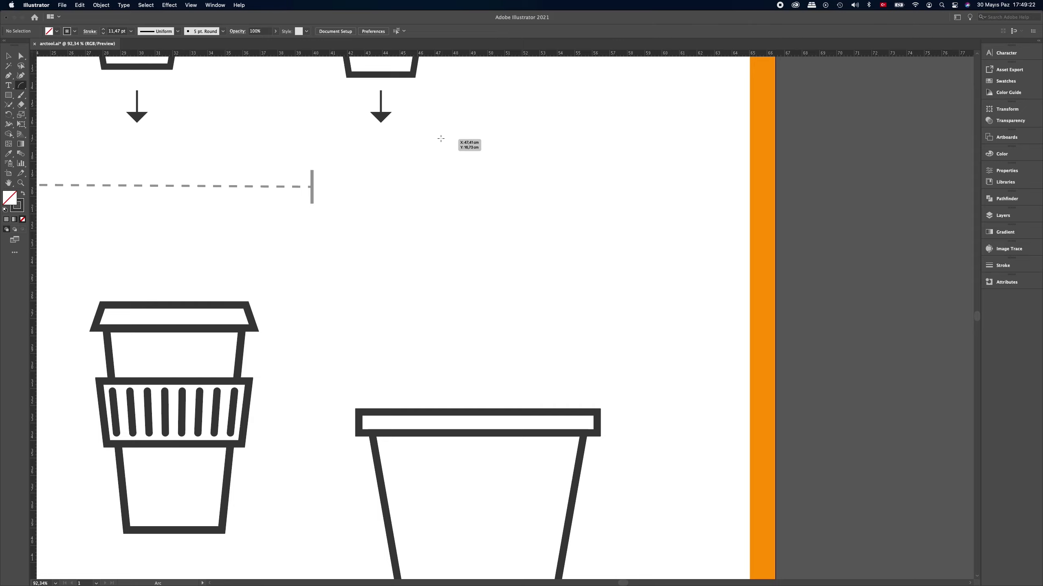
drag(429, 128, 690, 369)
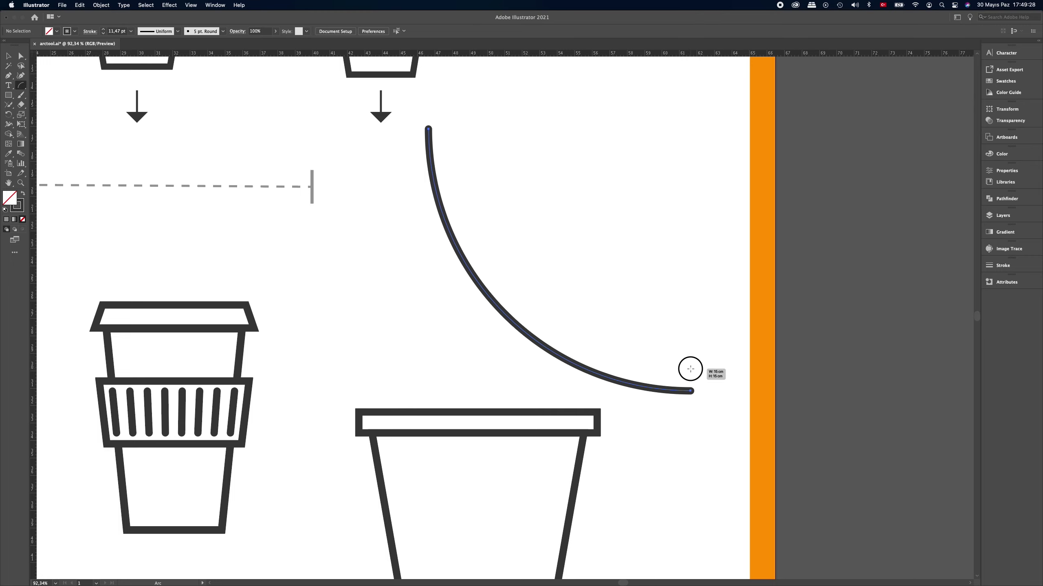
click(690, 391)
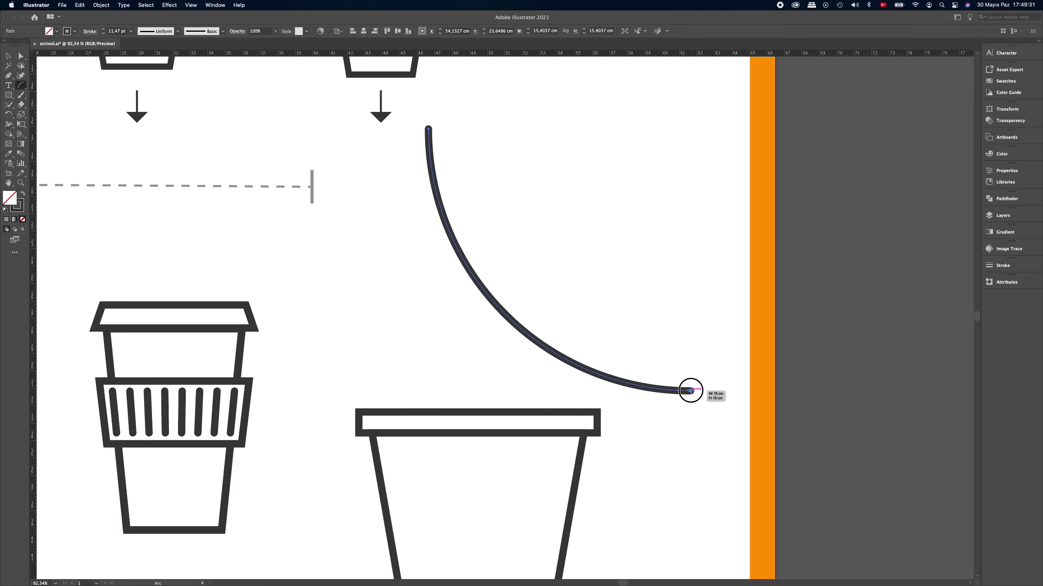
drag(691, 391, 432, 158)
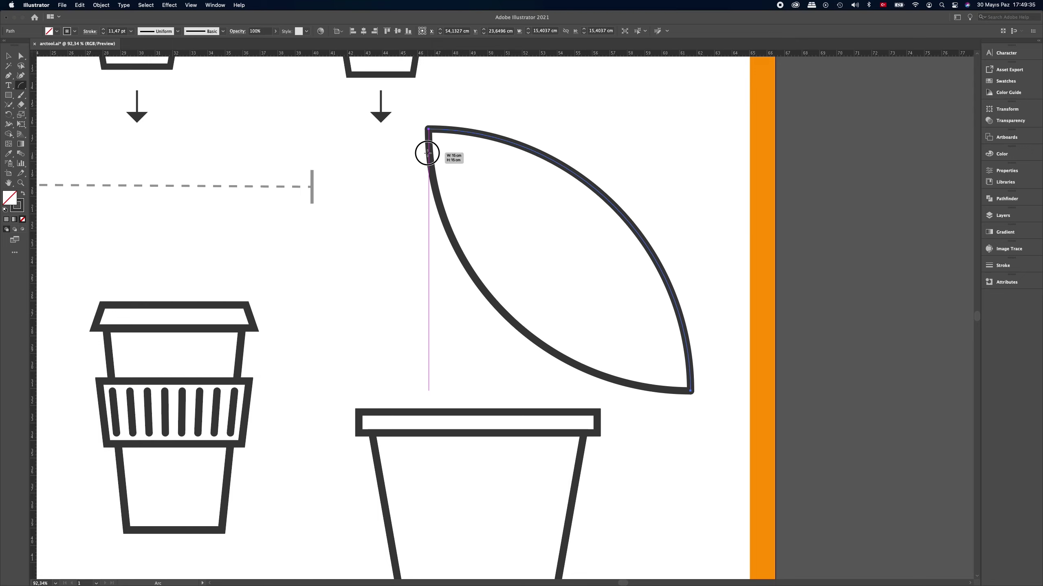
drag(431, 158, 426, 154)
Step: Select the leaf's arcs, undo a stray move of the left arc, and deselect
key(v)
click(503, 166)
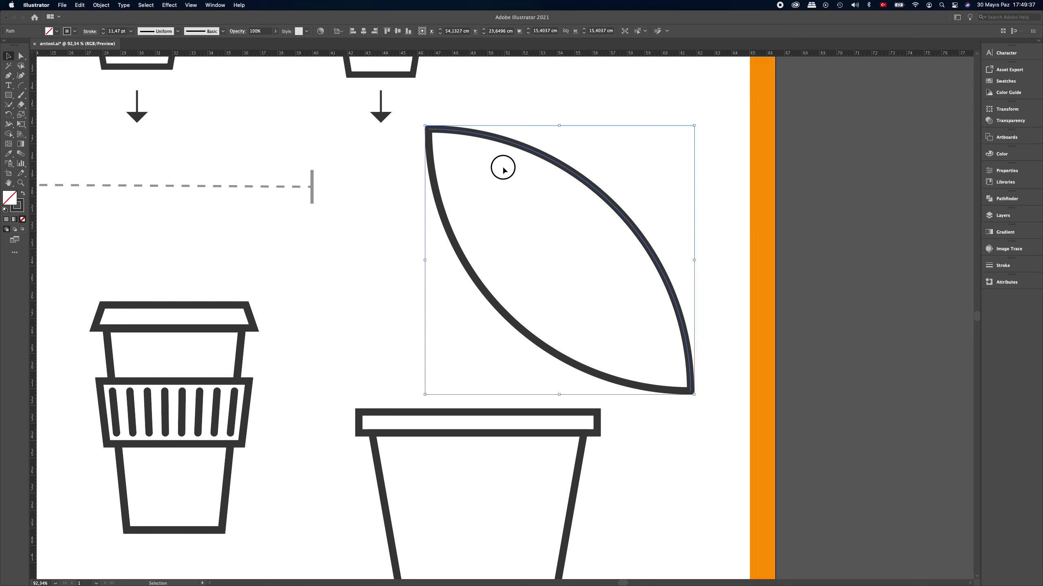
click(441, 214)
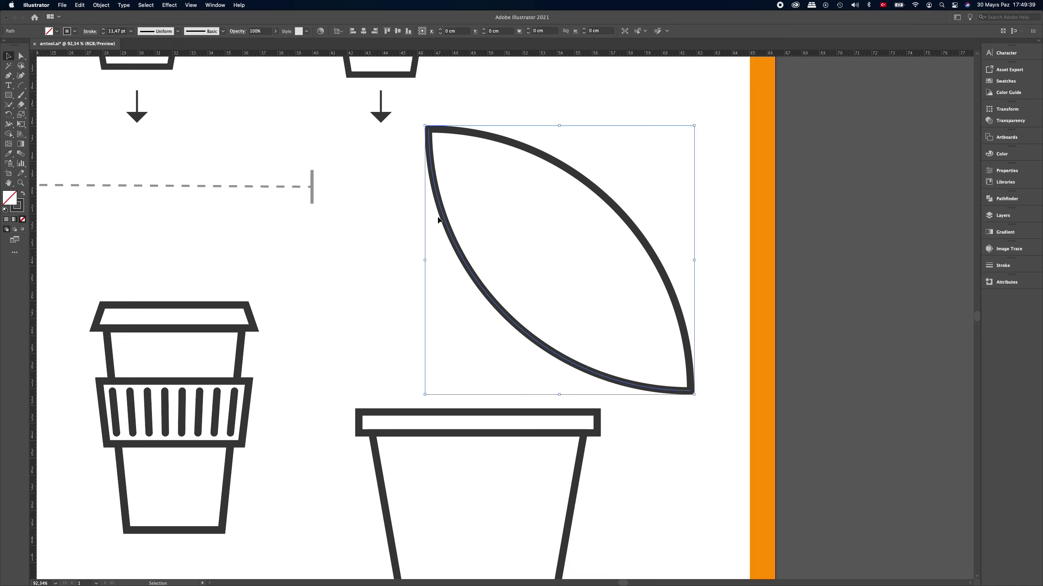
click(486, 221)
drag(449, 231, 435, 237)
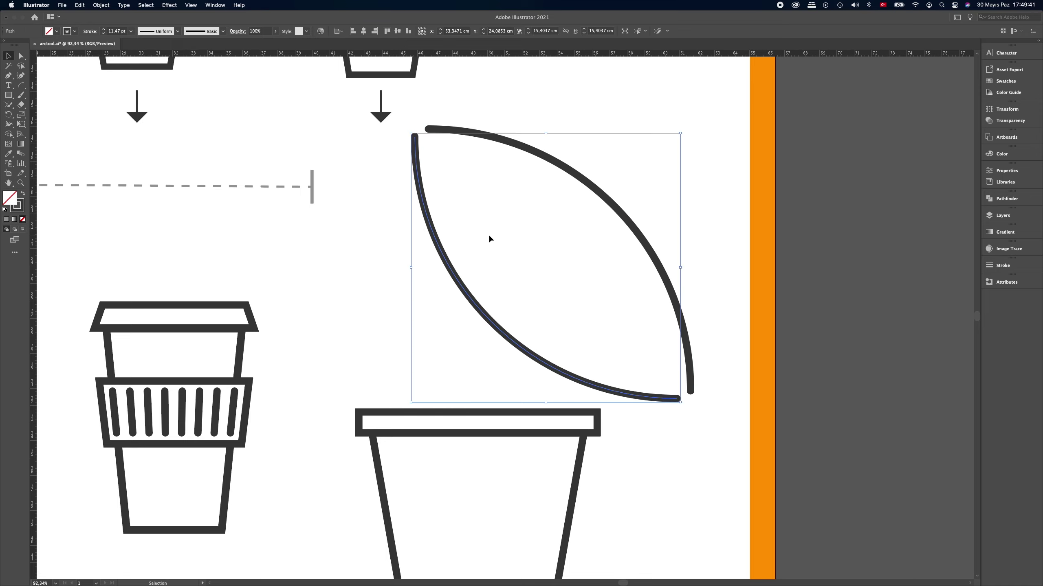
key(ctrl+z)
key(ctrl+j)
click(529, 226)
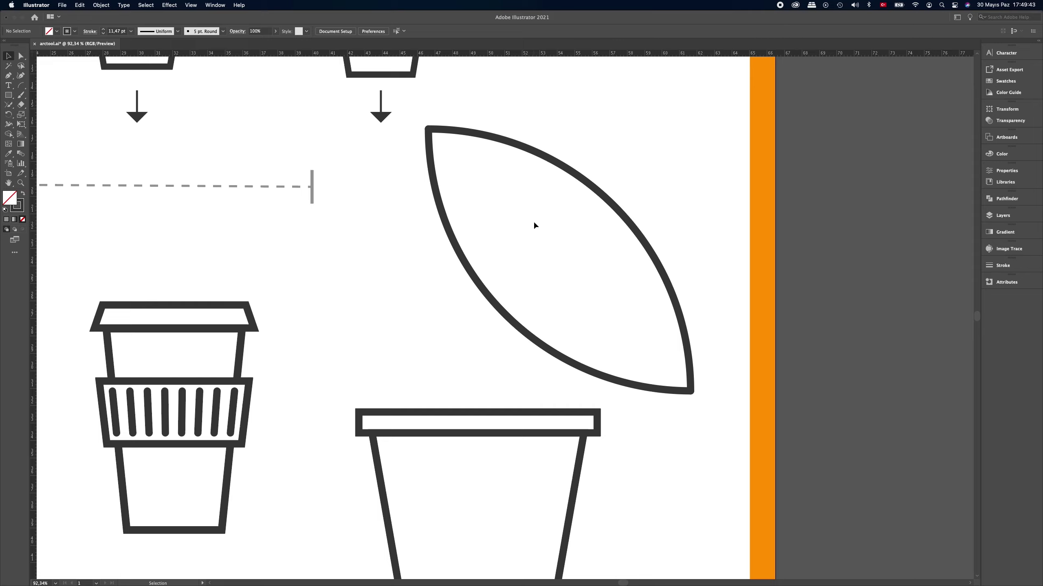
Step: Join the leaf's open bottom tip into a sharp corner and nudge the leaf into place
click(9, 105)
drag(685, 388, 698, 401)
key(v)
drag(566, 172, 572, 175)
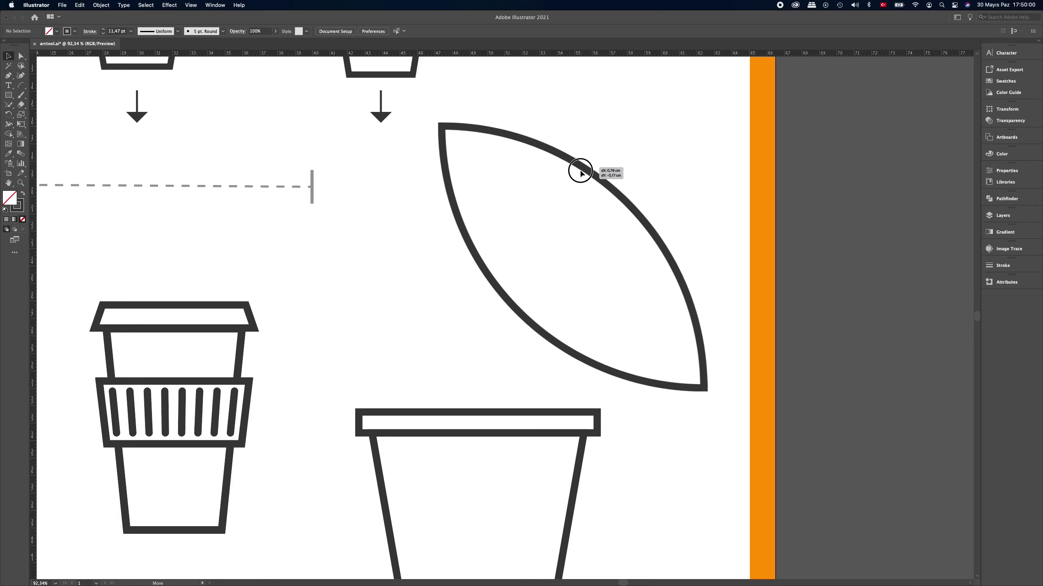
click(547, 244)
scroll(538, 193, down, 3)
Step: Select the pot on its own and move it lower on the page
scroll(517, 205, down, 3)
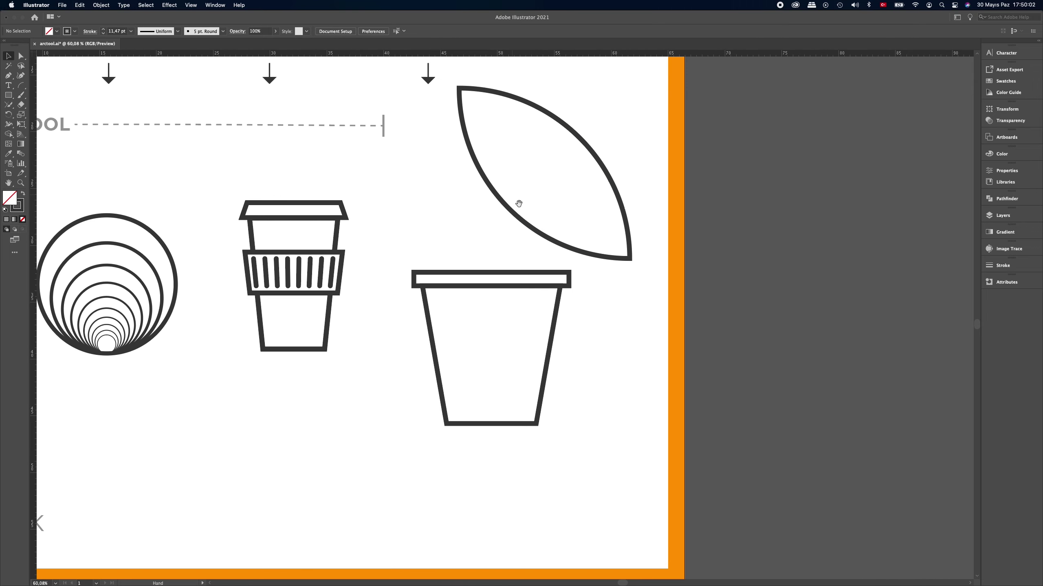
drag(576, 474, 384, 232)
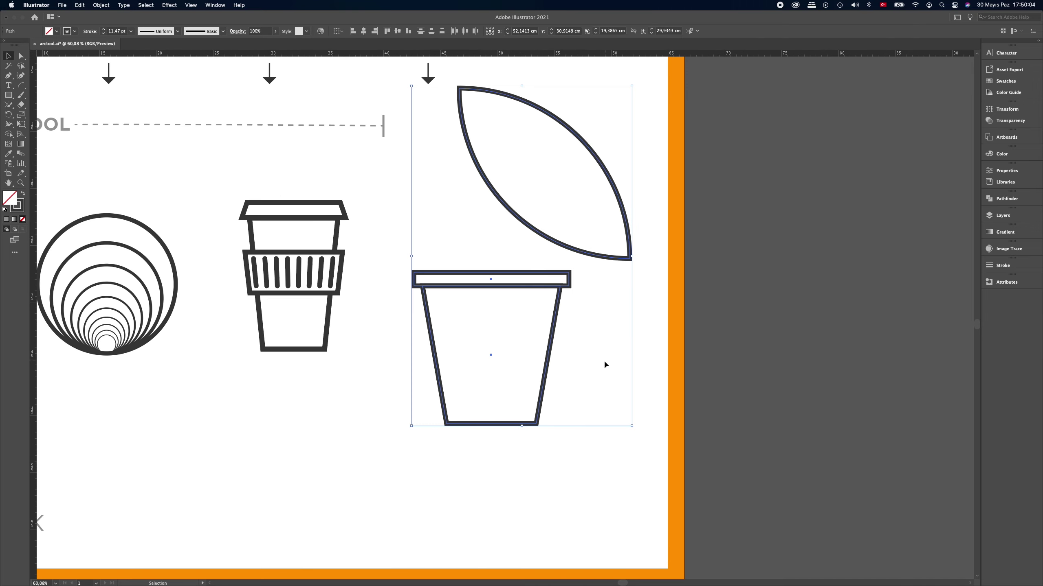
drag(569, 486, 400, 263)
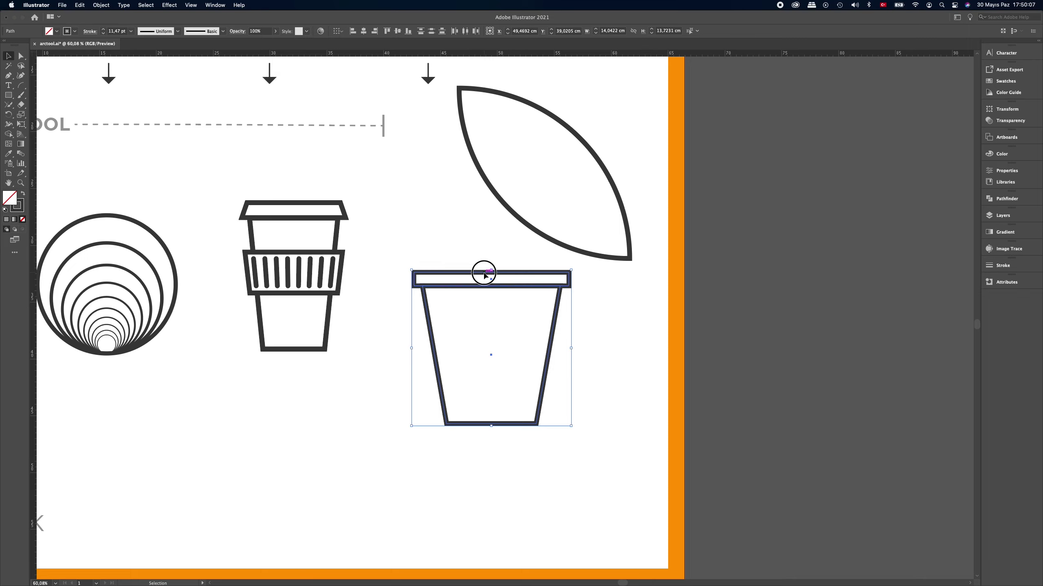
drag(486, 276, 494, 375)
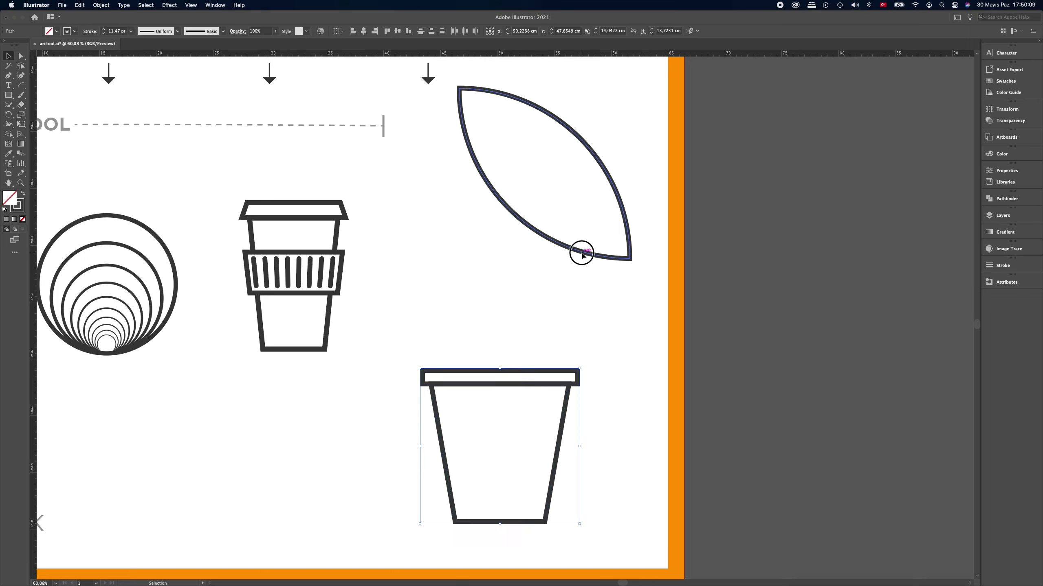
Step: Rotate the leaf upright and drop it so its bottom tip dips into the pot
click(582, 255)
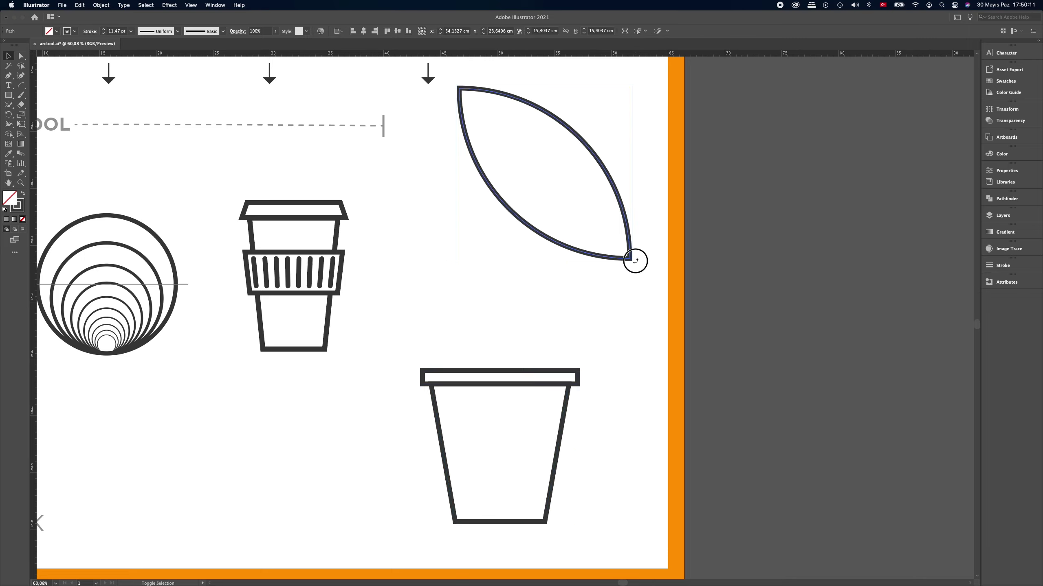
drag(634, 259, 566, 291)
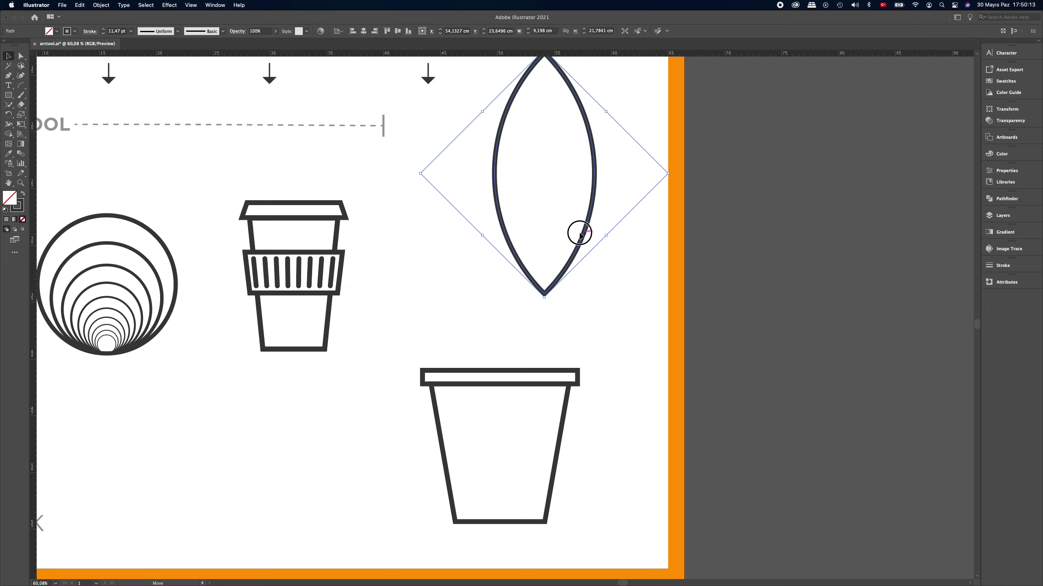
mouse_move(585, 238)
mouse_down()
mouse_move(532, 274)
mouse_move(537, 368)
mouse_up()
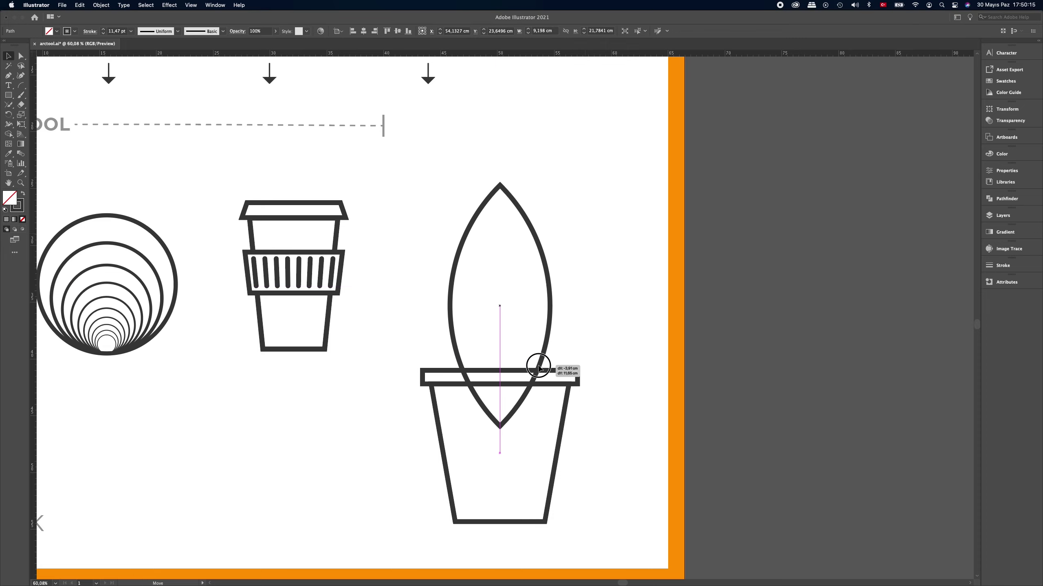
drag(538, 368, 538, 366)
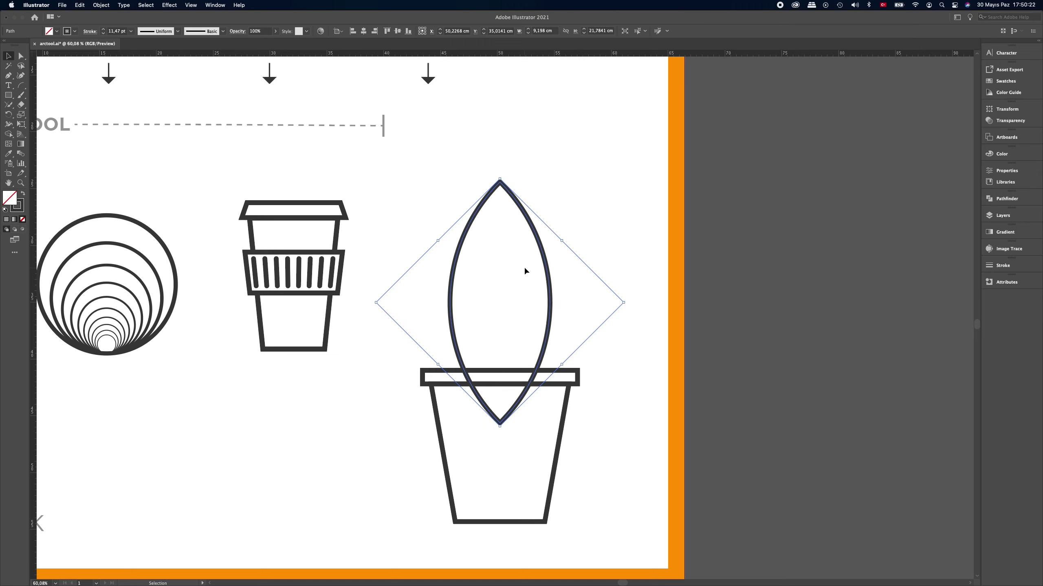
double_click(21, 116)
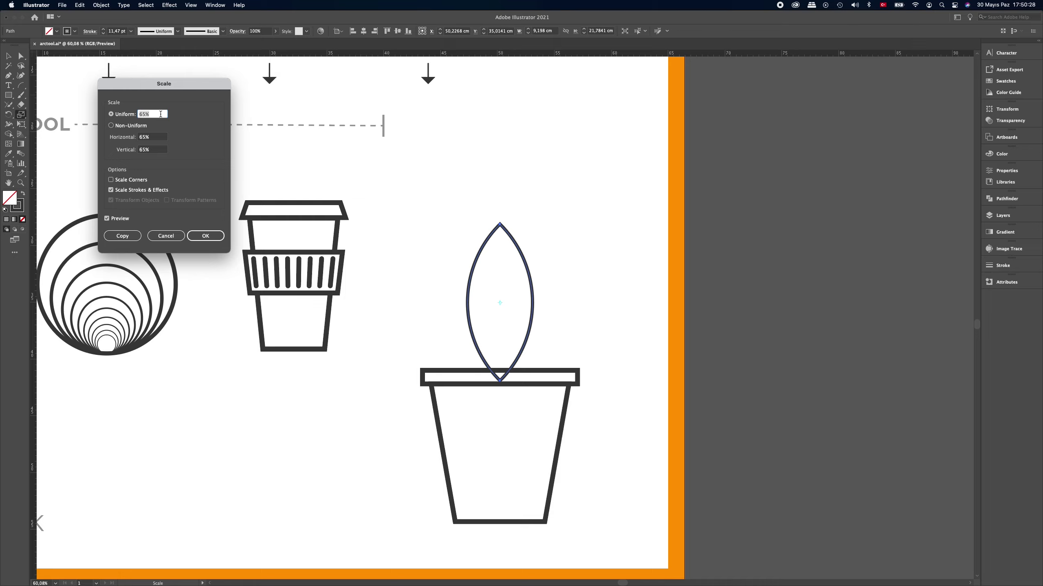
Step: Make a 75% uniform scaled copy of the leaf nested inside the original
text(7)
text(5)
key(Tab)
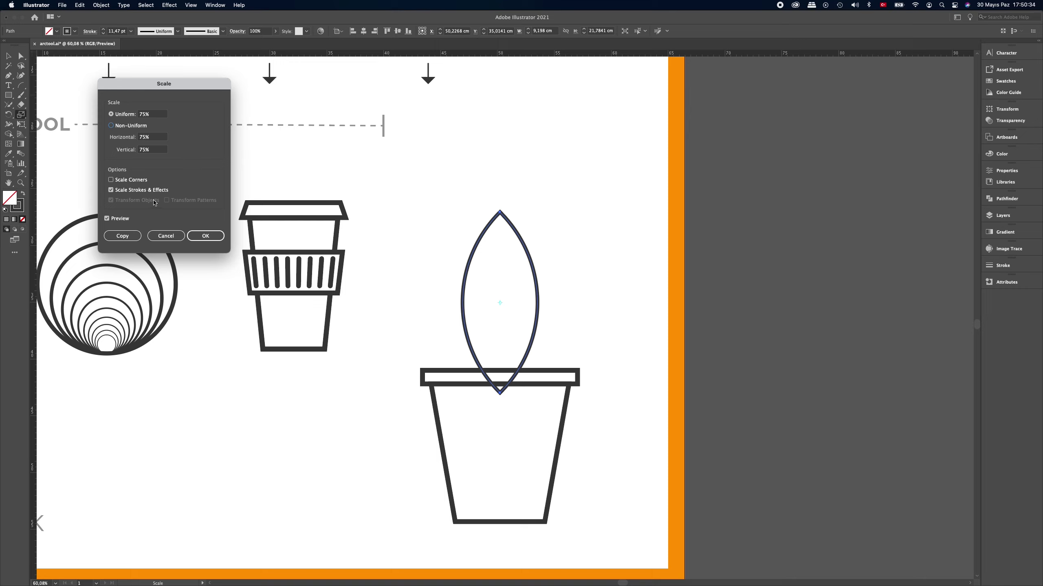
click(122, 236)
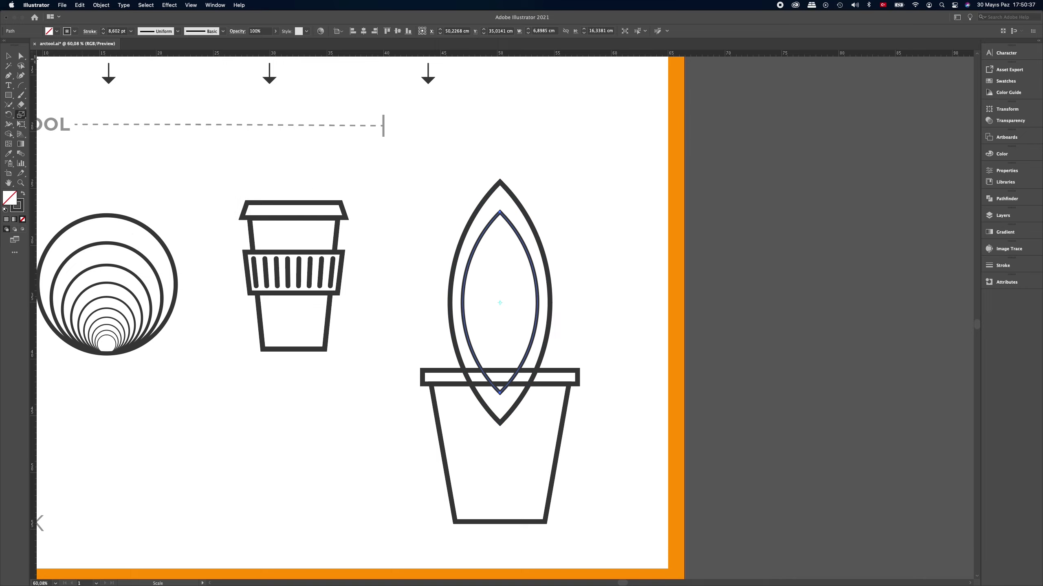
click(8, 56)
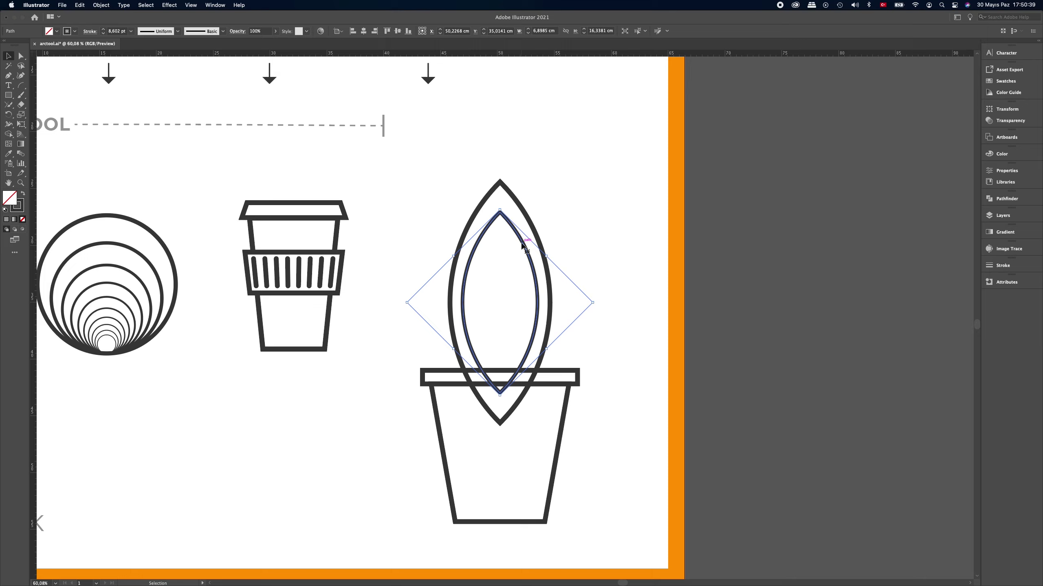
Step: Slide the small leaf left, tilt it counter-clockwise, and drag a copy to the right
click(538, 266)
drag(531, 268, 473, 271)
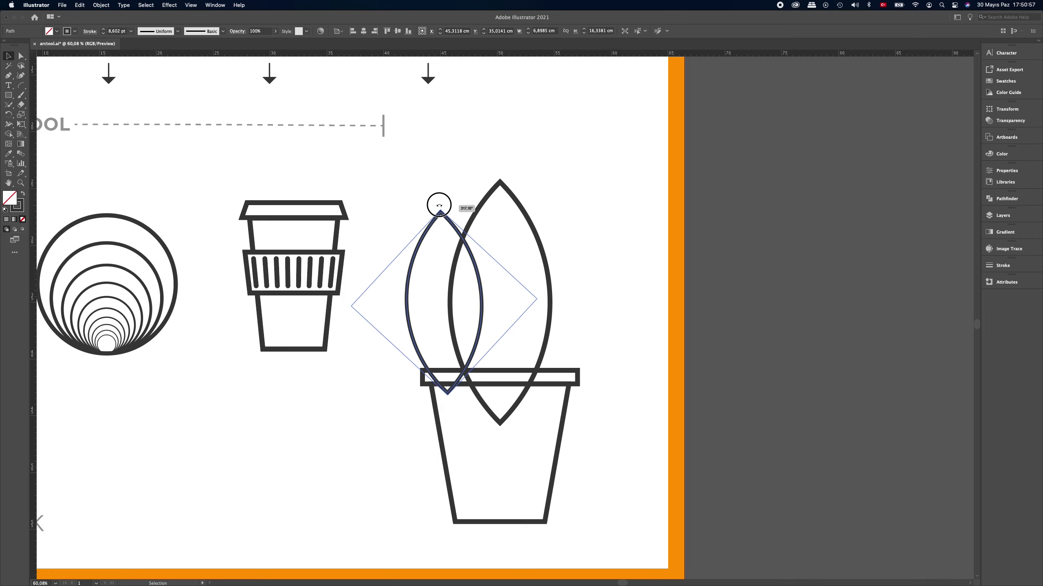
mouse_move(445, 206)
mouse_down()
mouse_move(419, 213)
mouse_move(417, 230)
mouse_up()
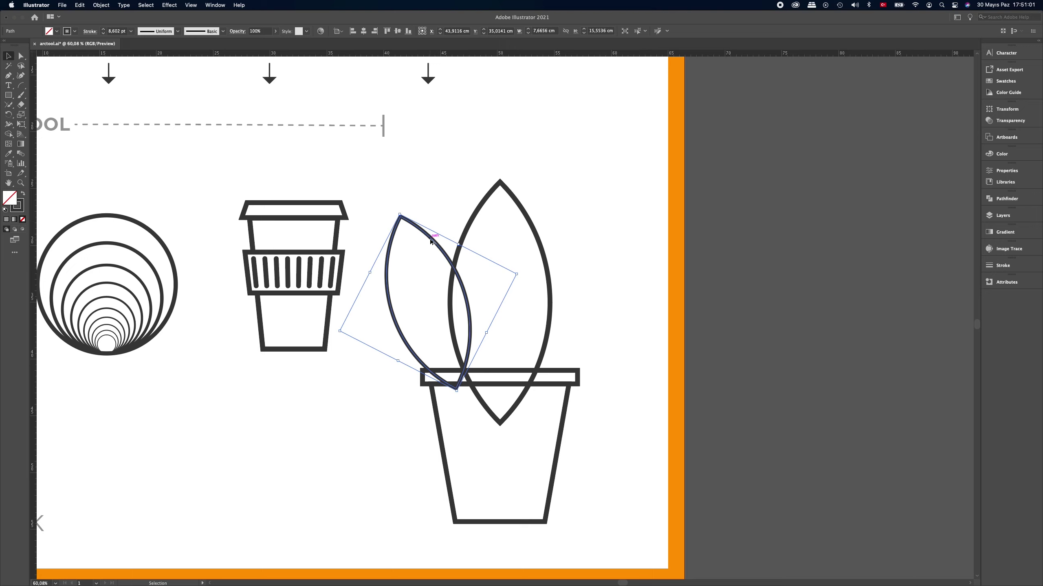
drag(441, 245, 539, 255)
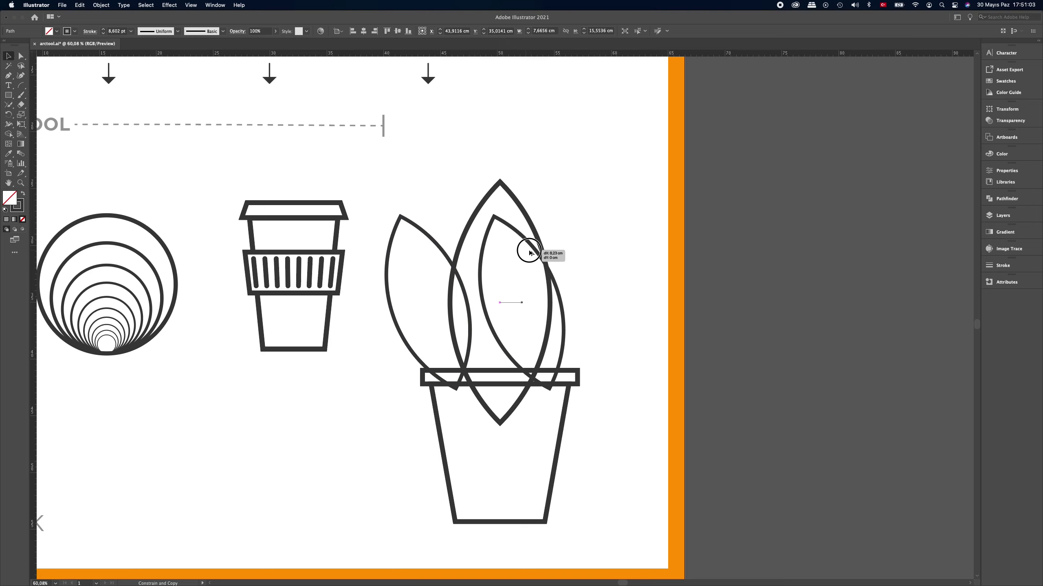
Step: Reflect the right leaf copy vertically, shift it right, and select all three leaves
right_click(548, 252)
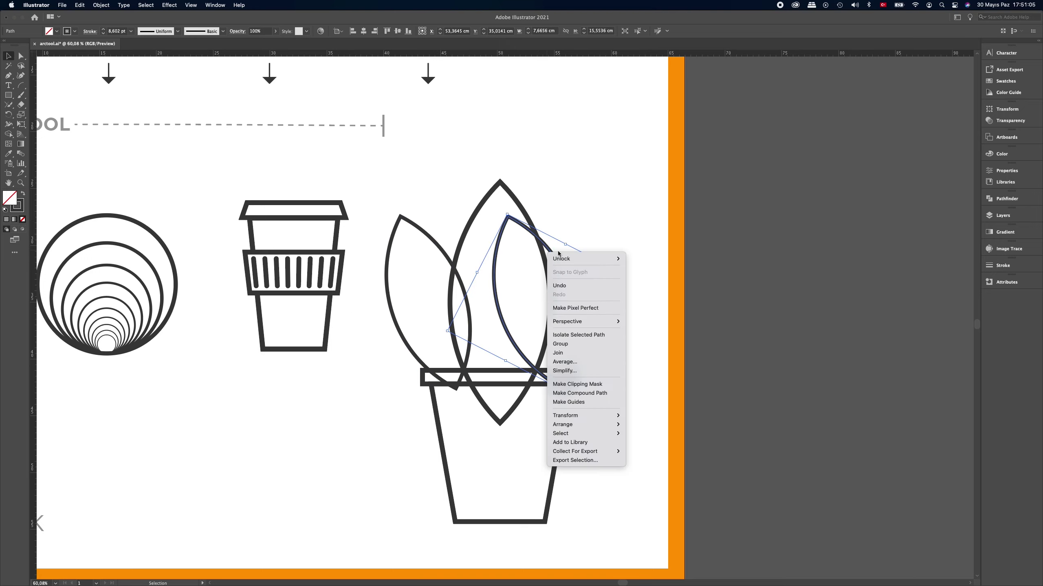
mouse_move(565, 415)
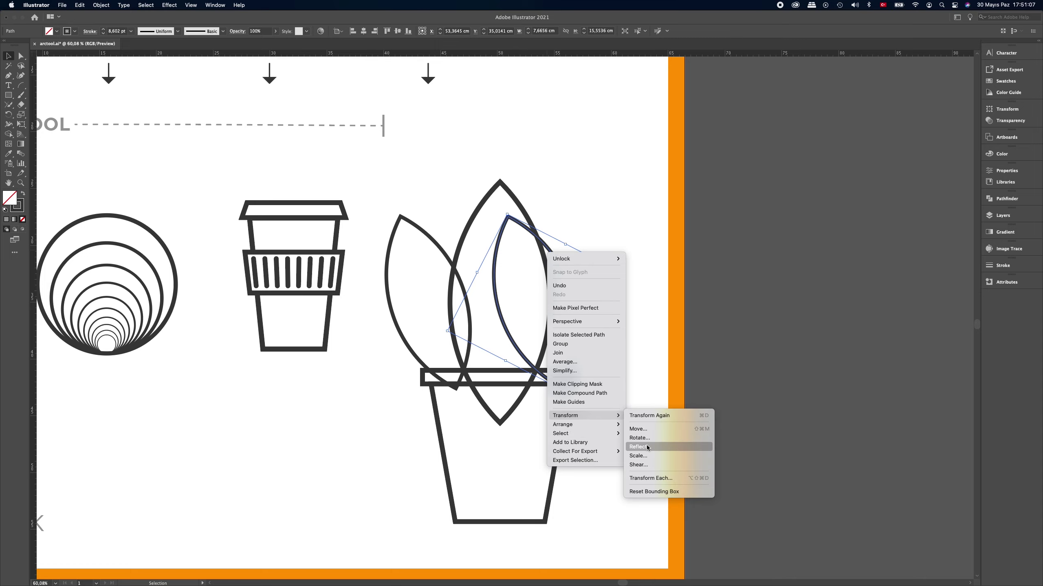
click(647, 444)
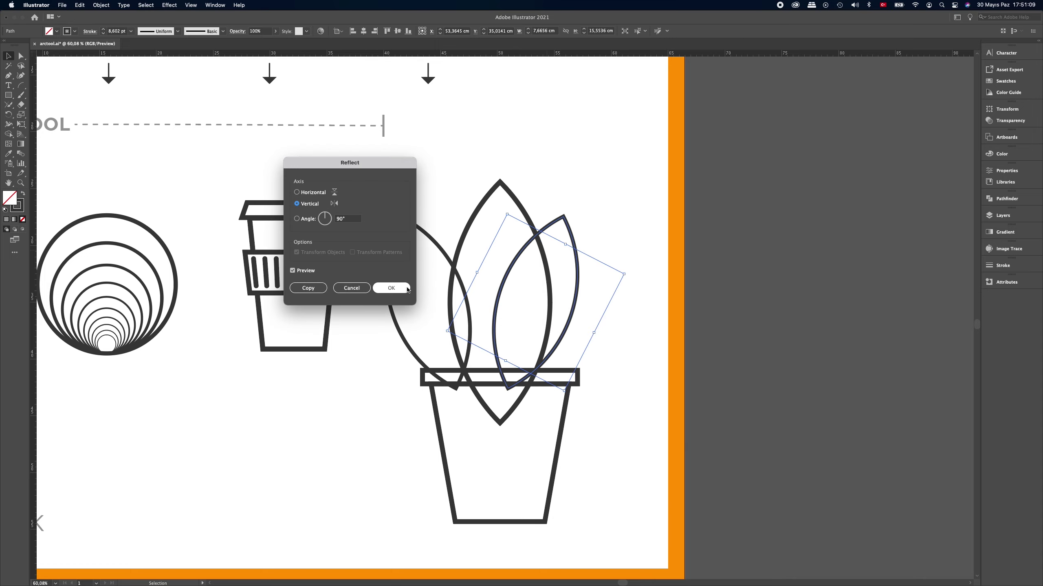
click(391, 288)
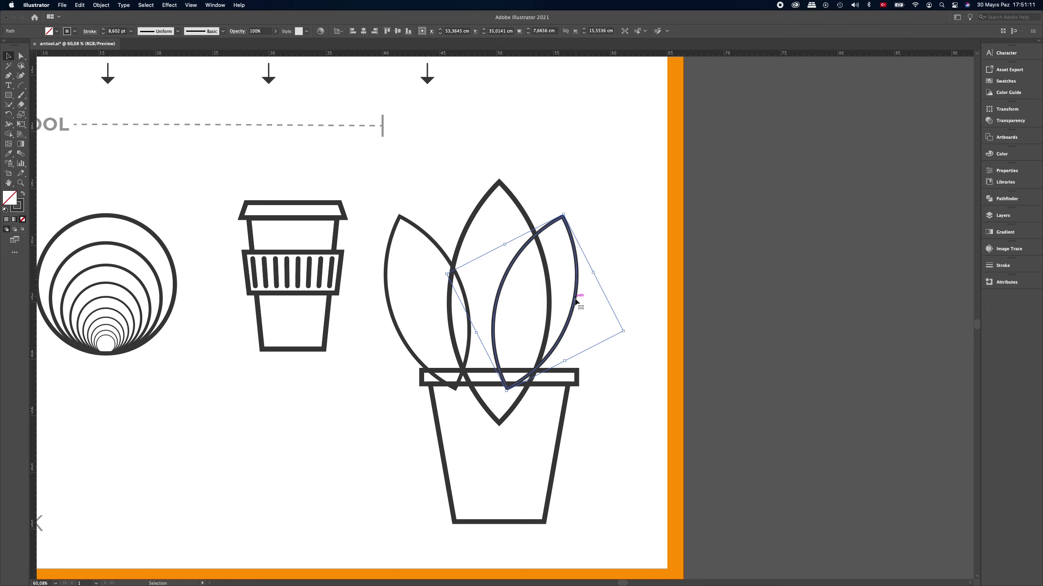
drag(574, 299, 599, 303)
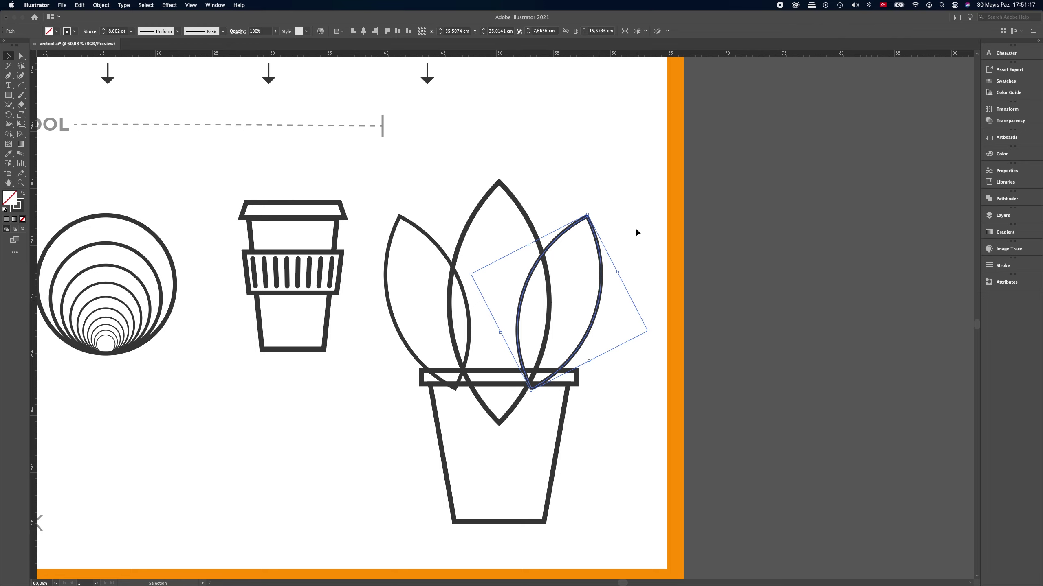
drag(636, 212, 427, 314)
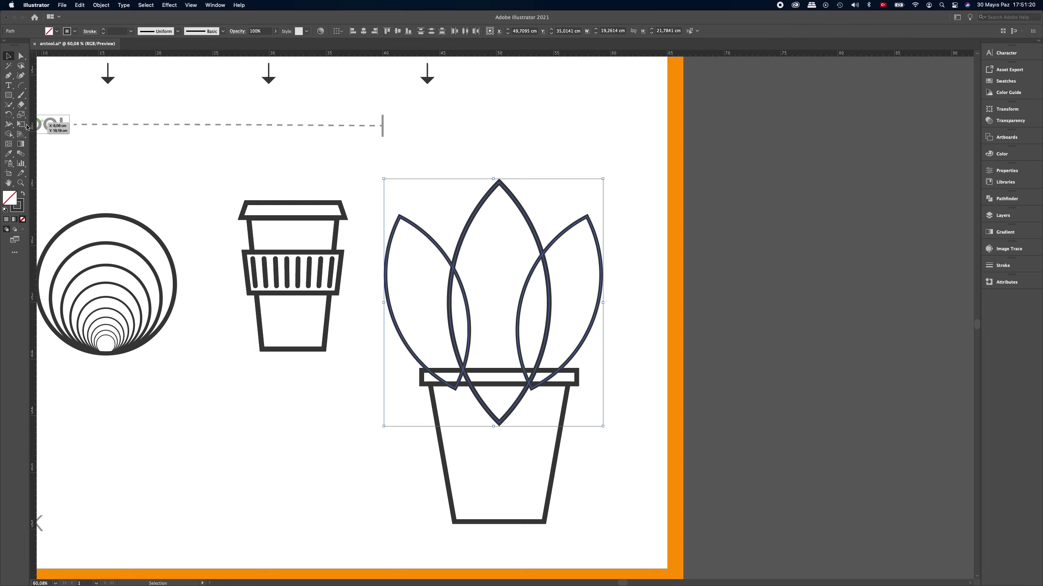
Step: Apply the pot's thicker stroke to the leaves with the Eyedropper
key(i)
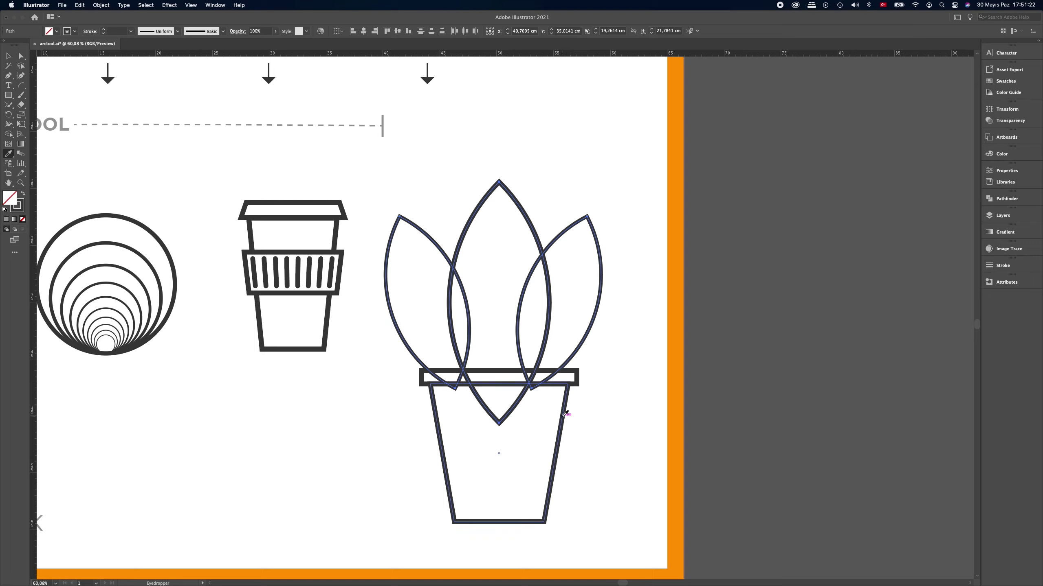
click(564, 414)
key(v)
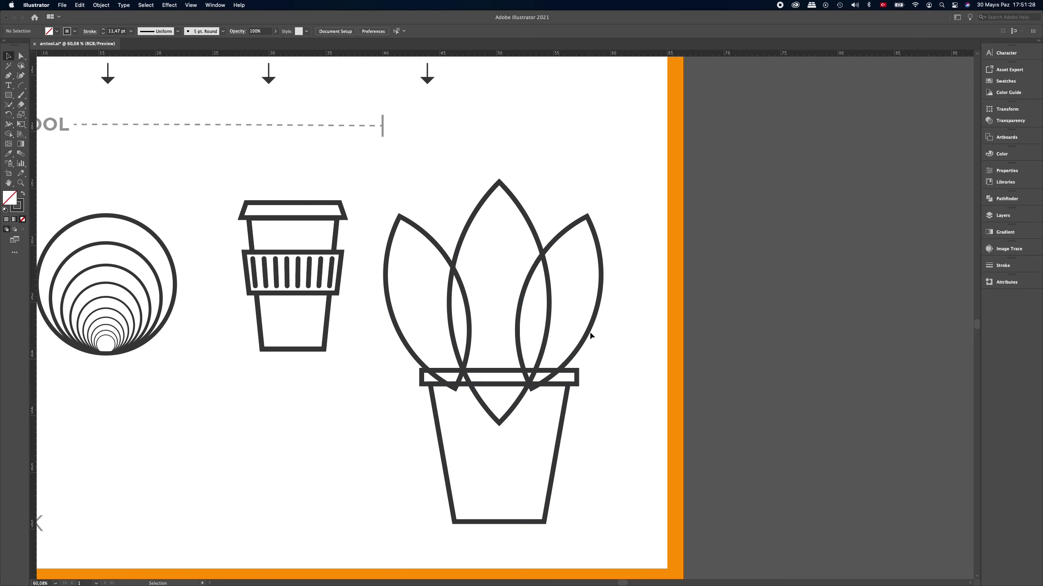
drag(589, 331, 627, 321)
key(ctrl+z)
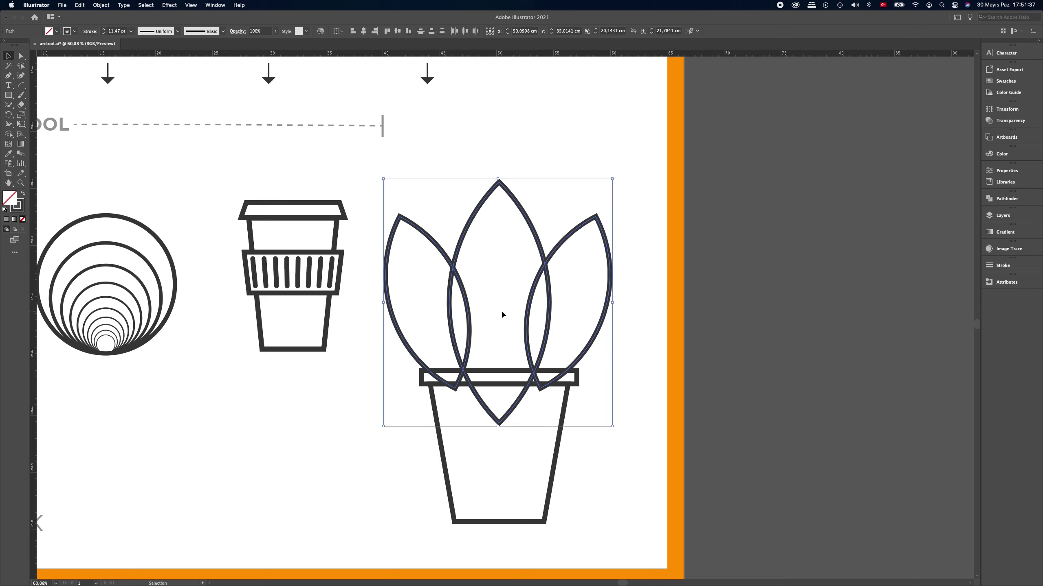
Step: Select the leaves together with the pot and centre them horizontally
key(a)
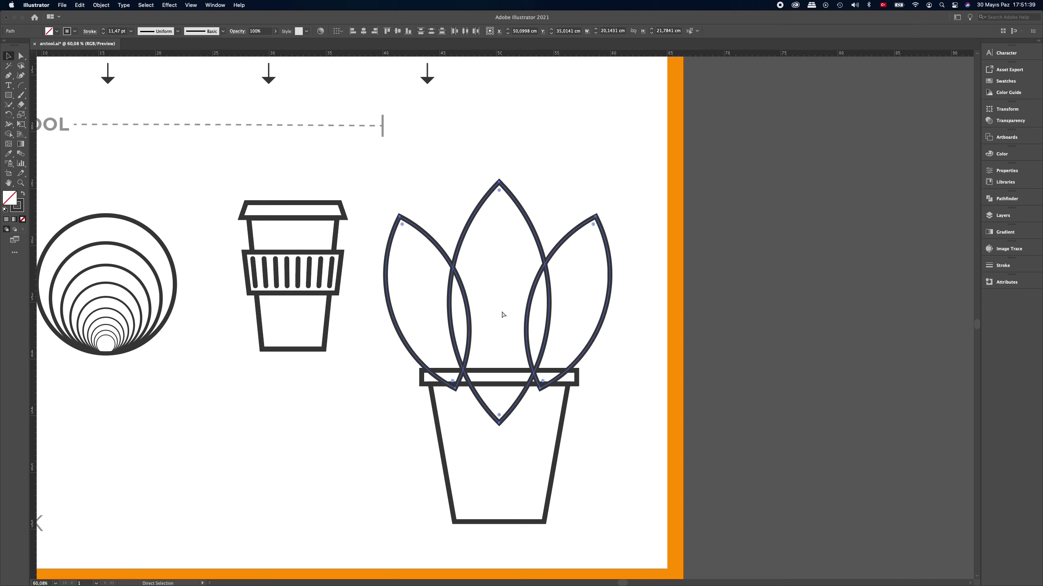
key(v)
drag(624, 506, 403, 319)
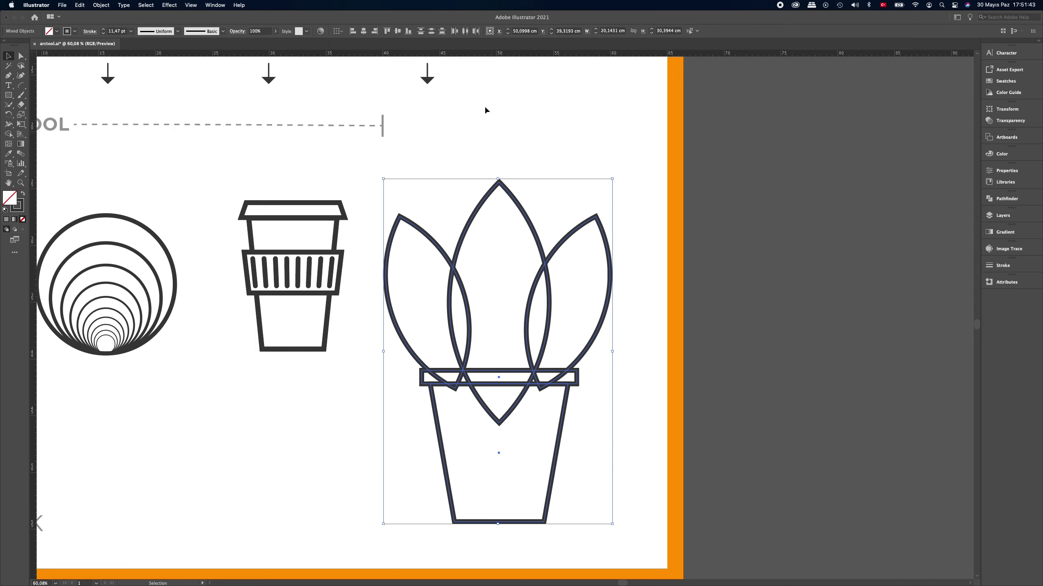
click(363, 32)
click(539, 475)
scroll(539, 476, up, 2)
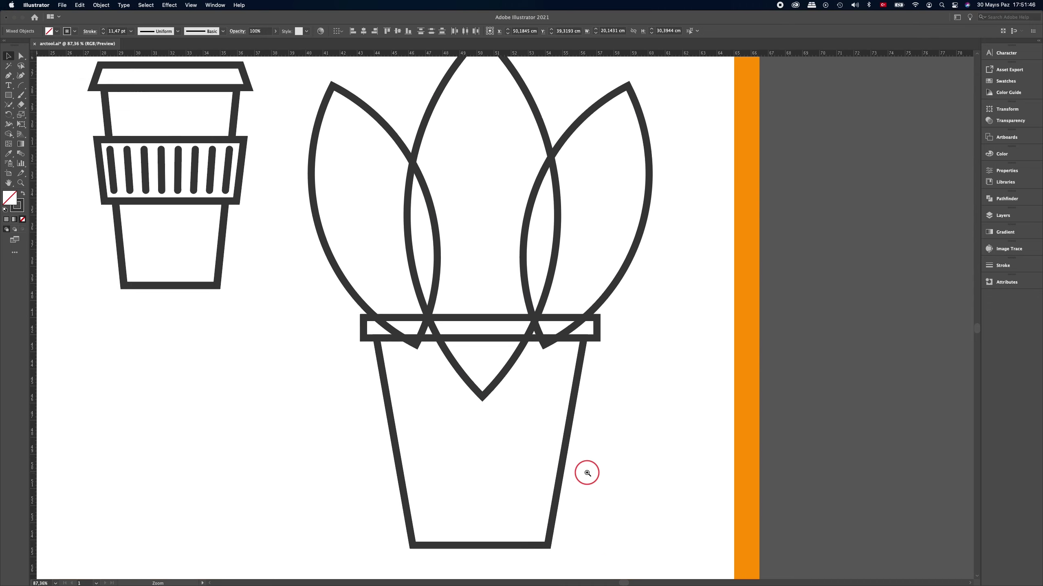
scroll(587, 473, up, 2)
scroll(593, 473, up, 2)
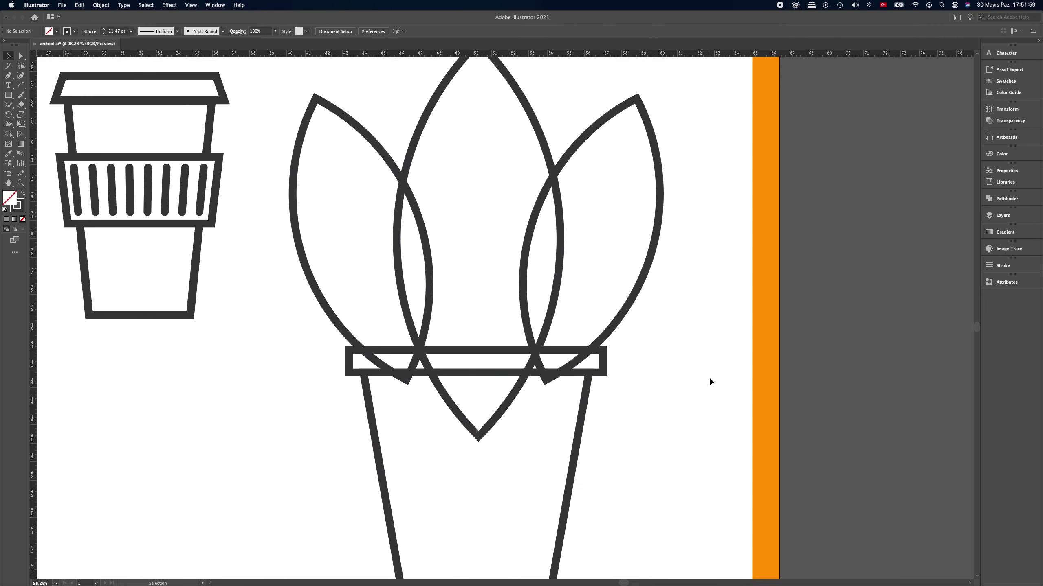
mouse_move(690, 329)
mouse_down()
mouse_move(365, 233)
mouse_move(433, 239)
mouse_move(426, 255)
mouse_up()
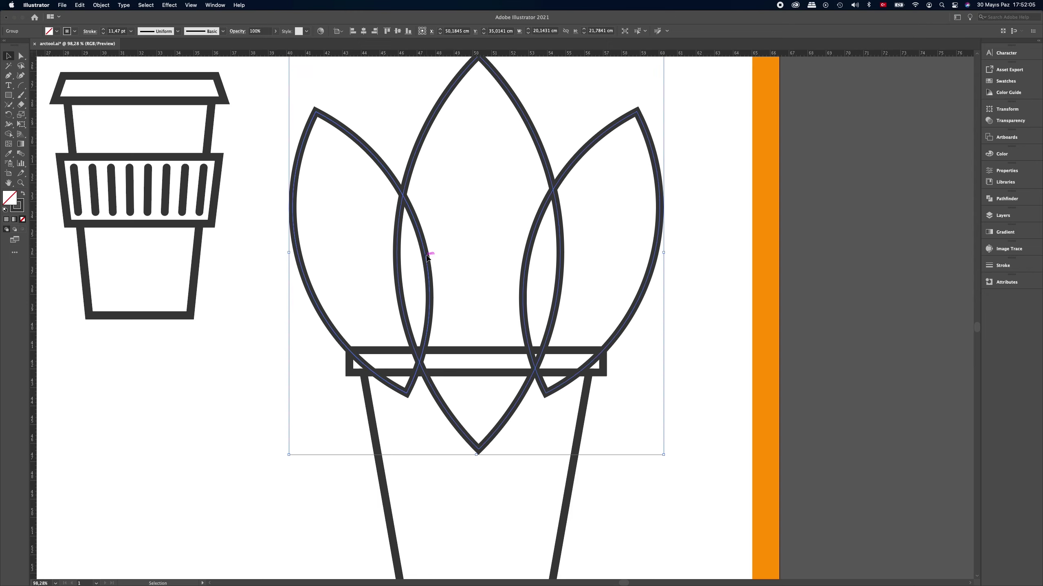
click(707, 444)
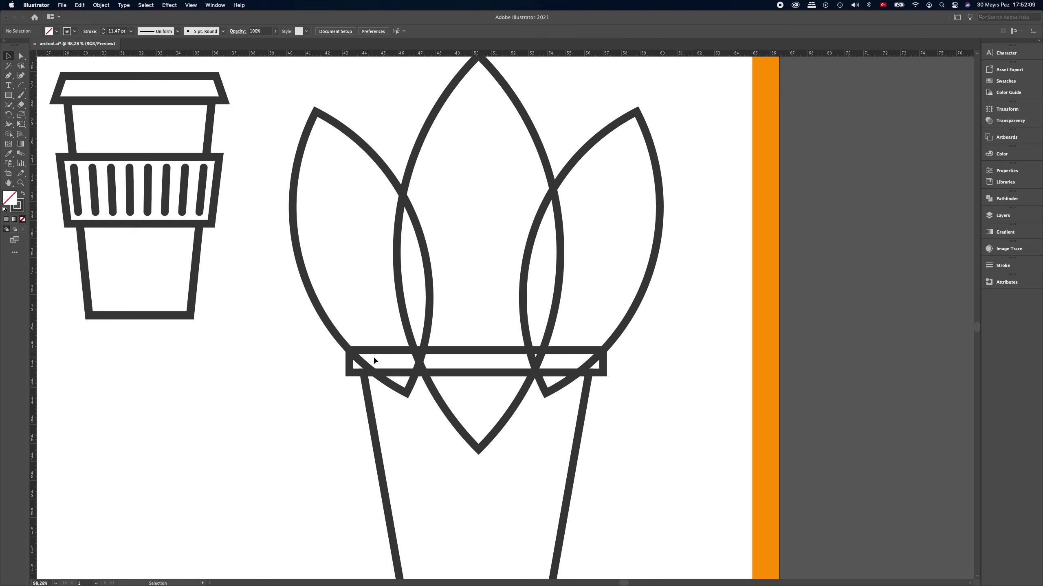
drag(683, 520, 336, 288)
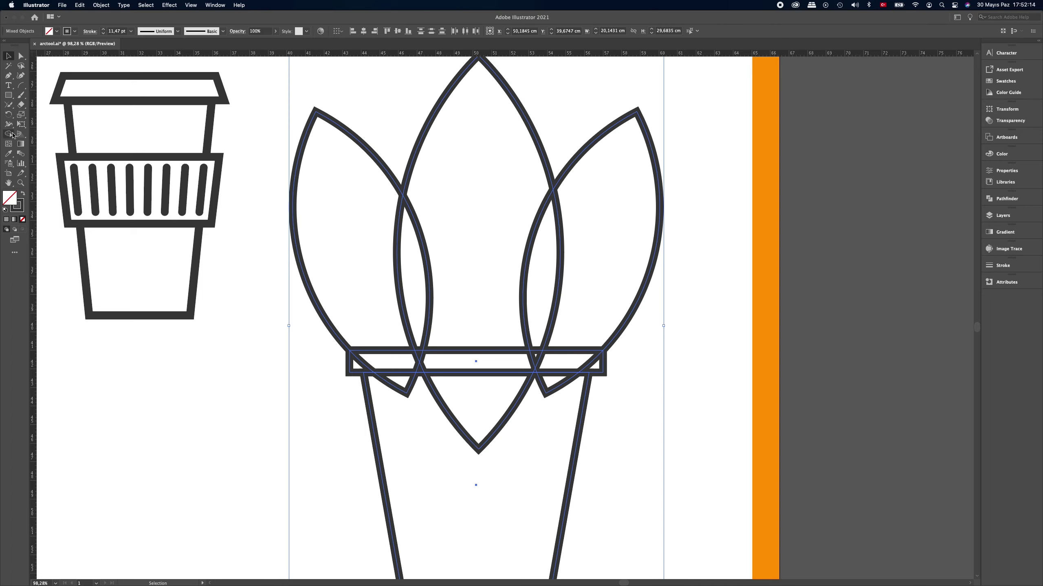
Step: Merge the rim band pieces with Shape Builder and undo an accidental rim deletion
click(9, 135)
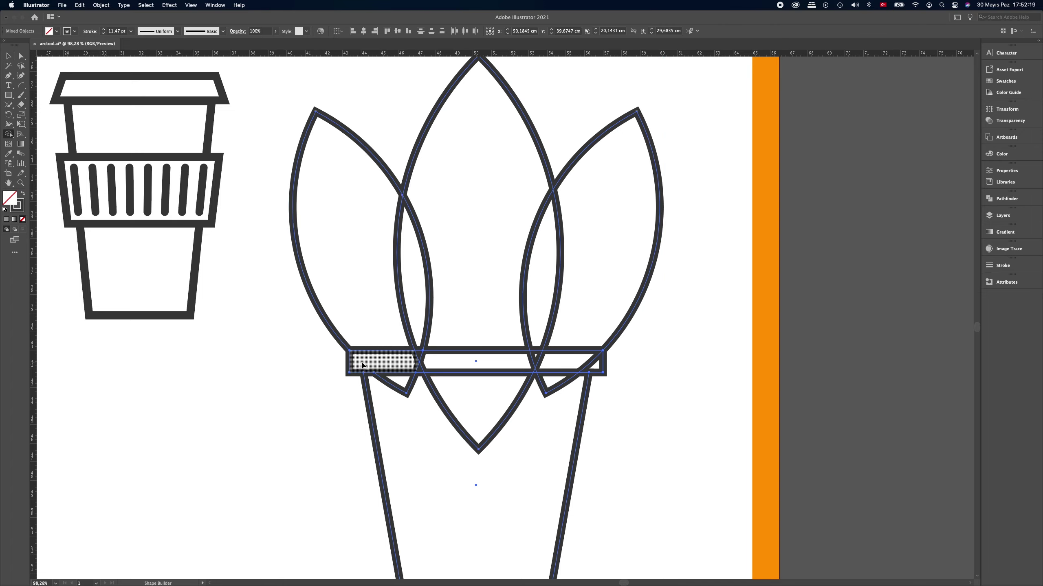
drag(364, 361, 415, 360)
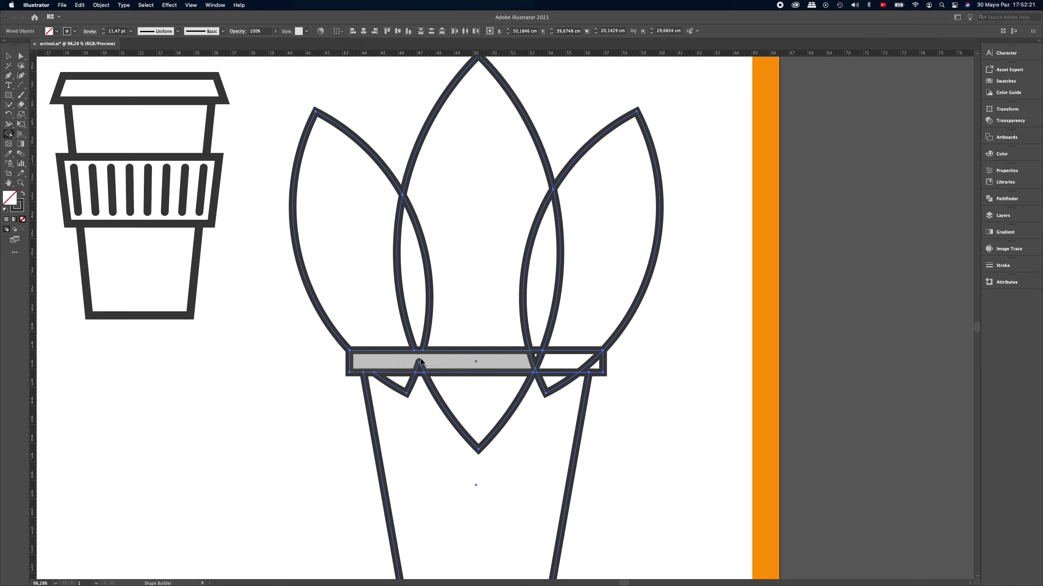
alt+click(419, 369)
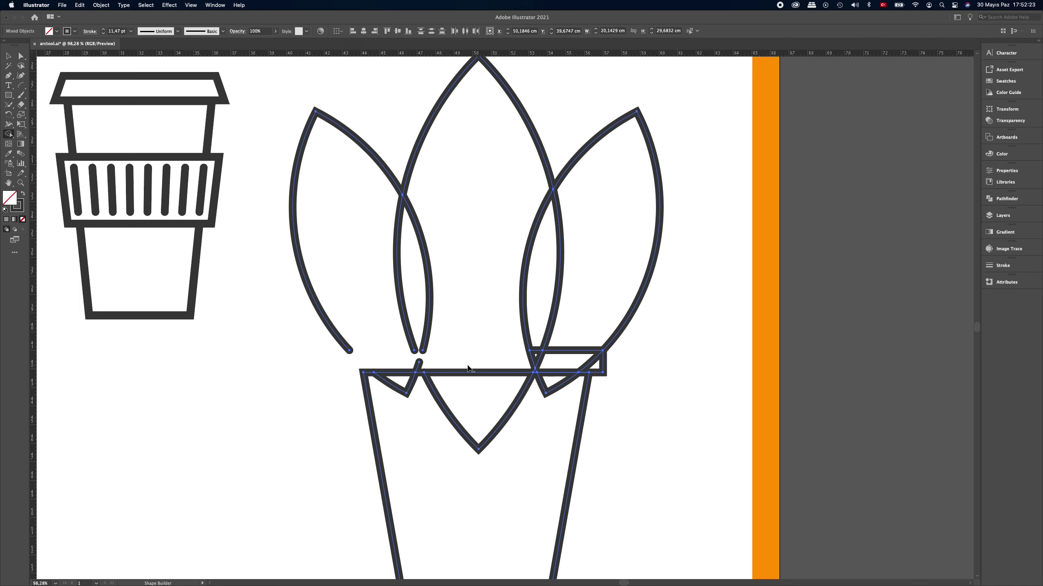
key(ctrl+z)
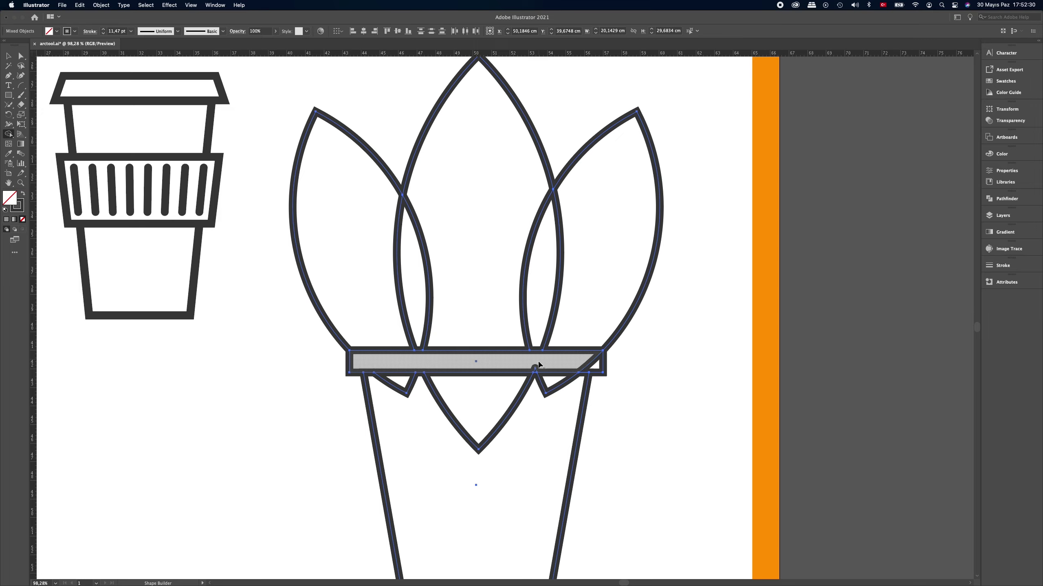
Step: Delete the right, centre and left leaf tips poking below the rim
scroll(537, 376, up, 3)
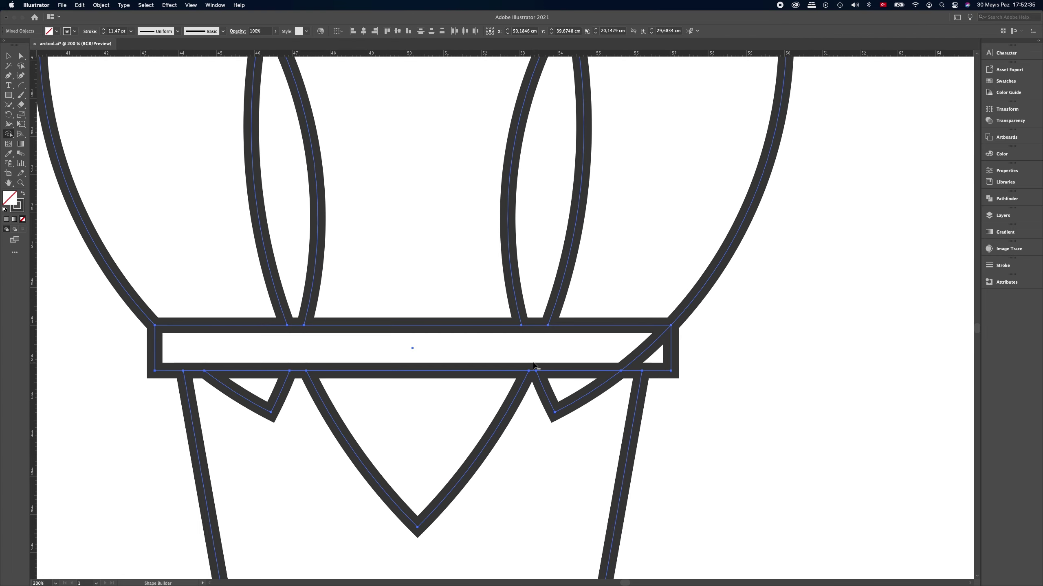
alt+click(598, 390)
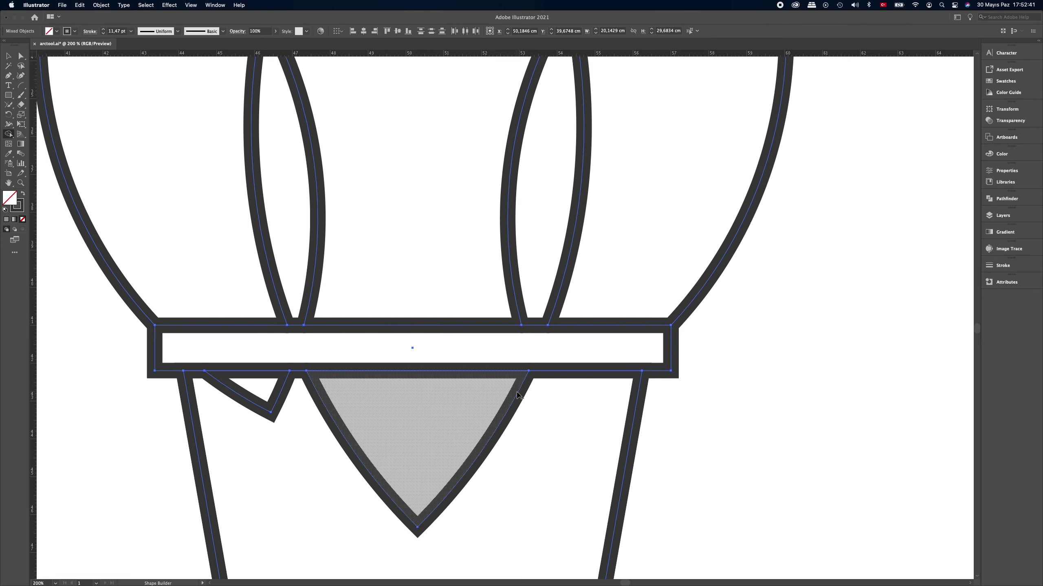
alt+click(518, 393)
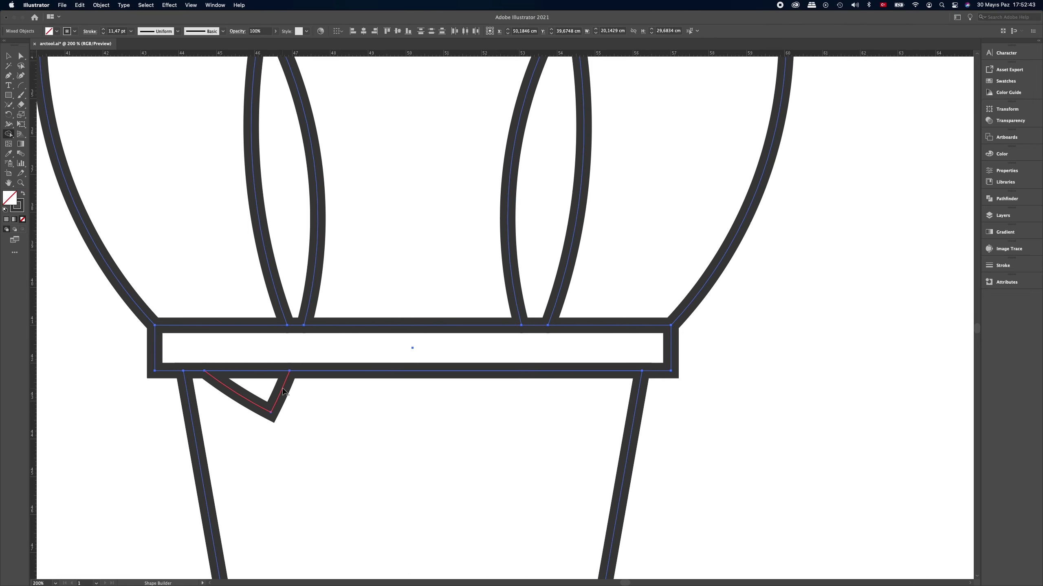
alt+click(283, 392)
scroll(561, 254, down, 3)
Step: Shrink the plant proportionally to 10.769 × 15.8696 cm, about the cup's size
scroll(523, 252, down, 3)
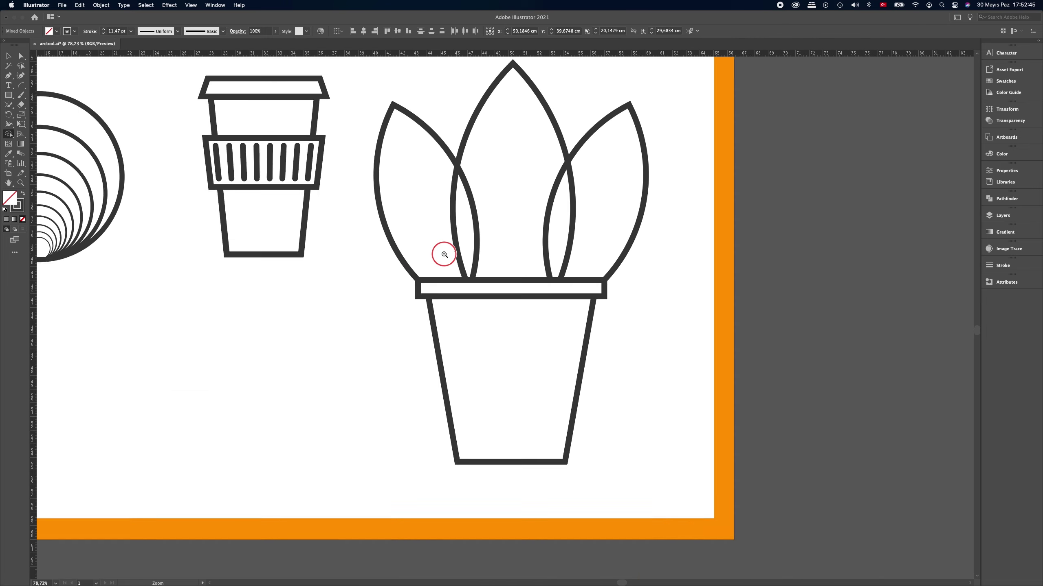
scroll(442, 251, down, 2)
scroll(401, 252, down, 1)
scroll(416, 232, up, 3)
key(v)
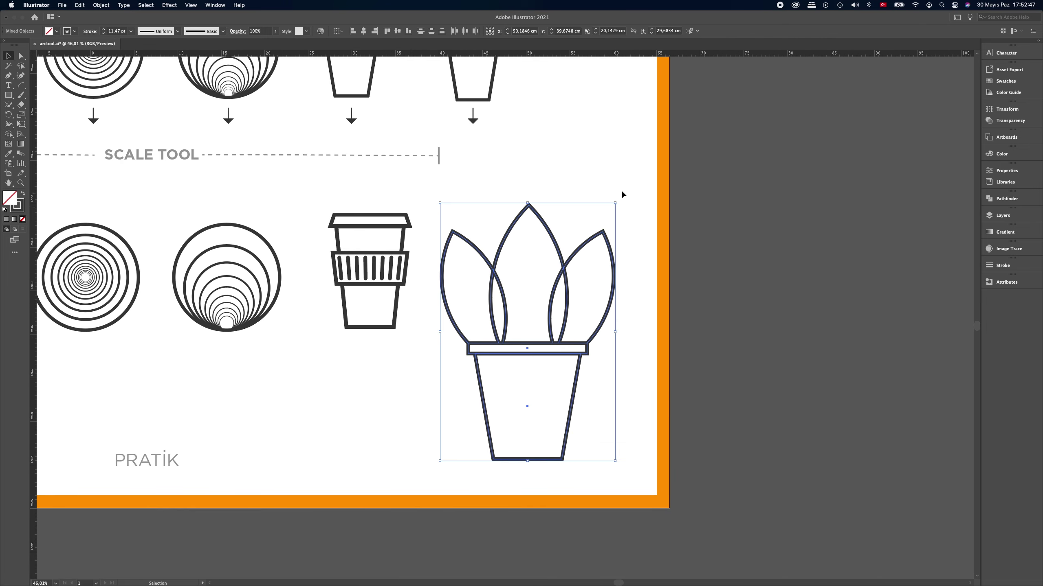
drag(614, 461, 525, 332)
scroll(524, 332, up, 10)
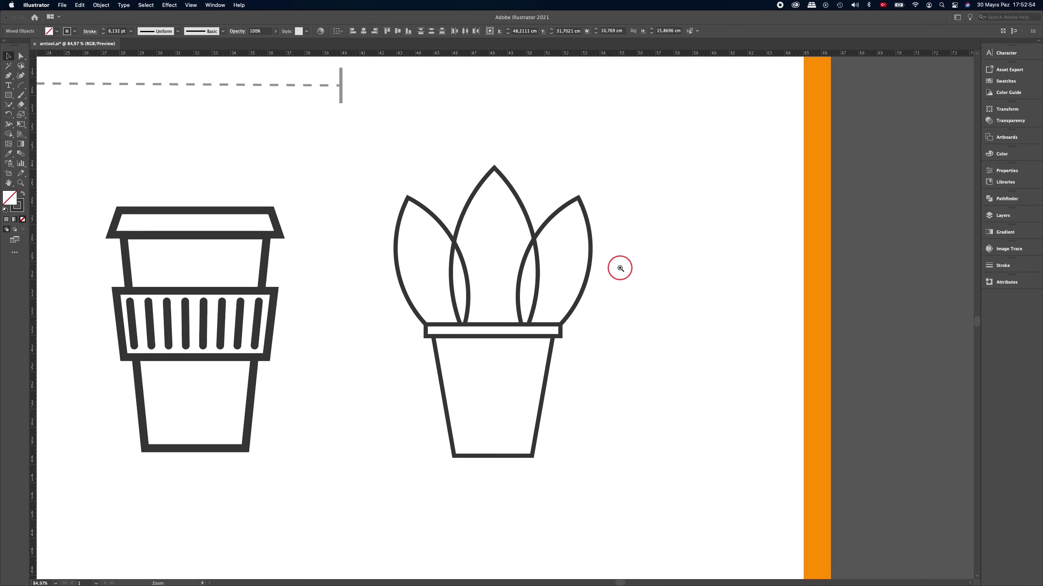
key(v)
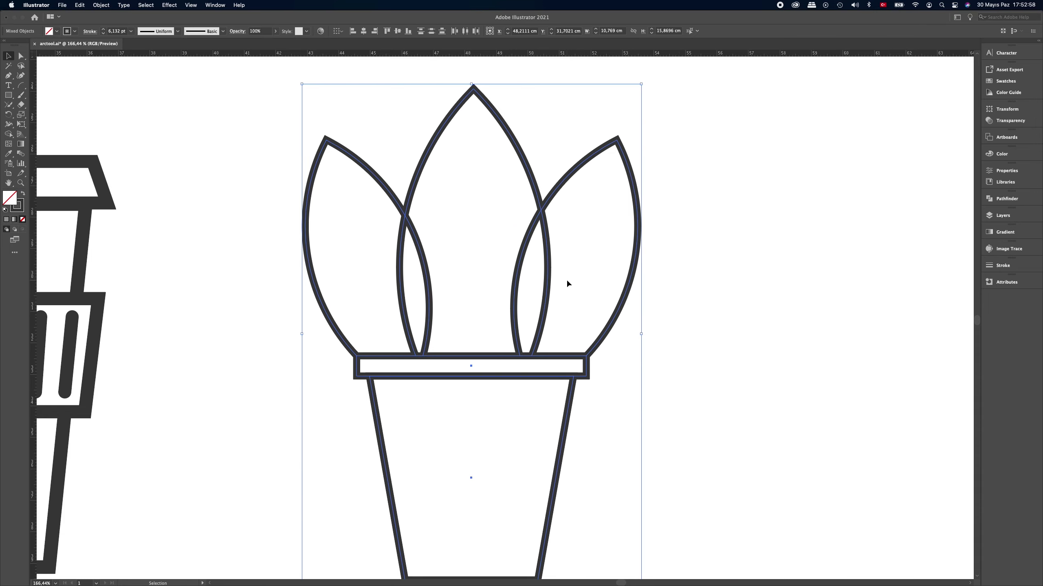
Step: With Shape Builder, erase the left and right leaf lines crossing the centre leaf
click(9, 136)
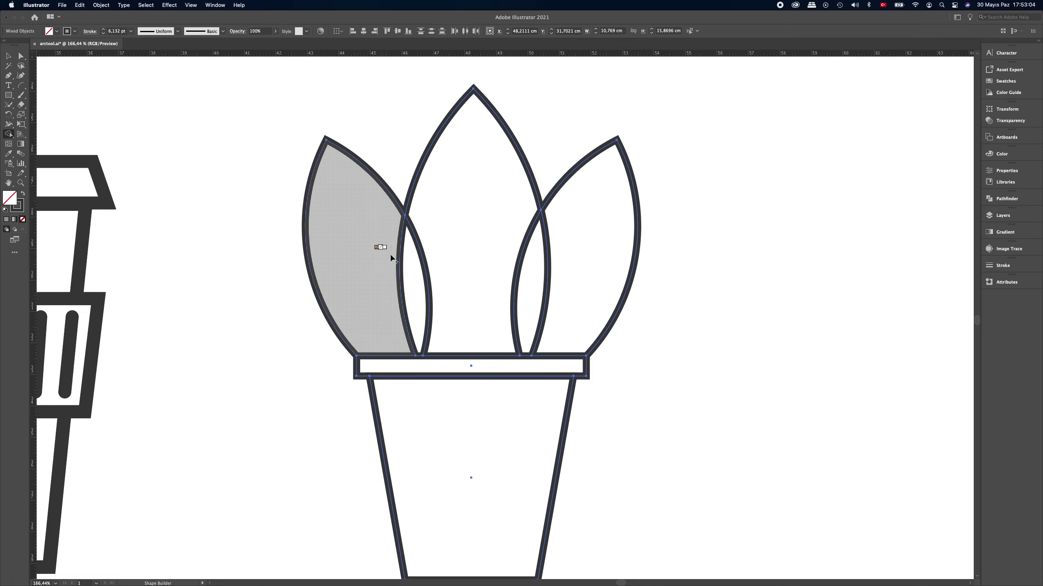
alt+click(421, 261)
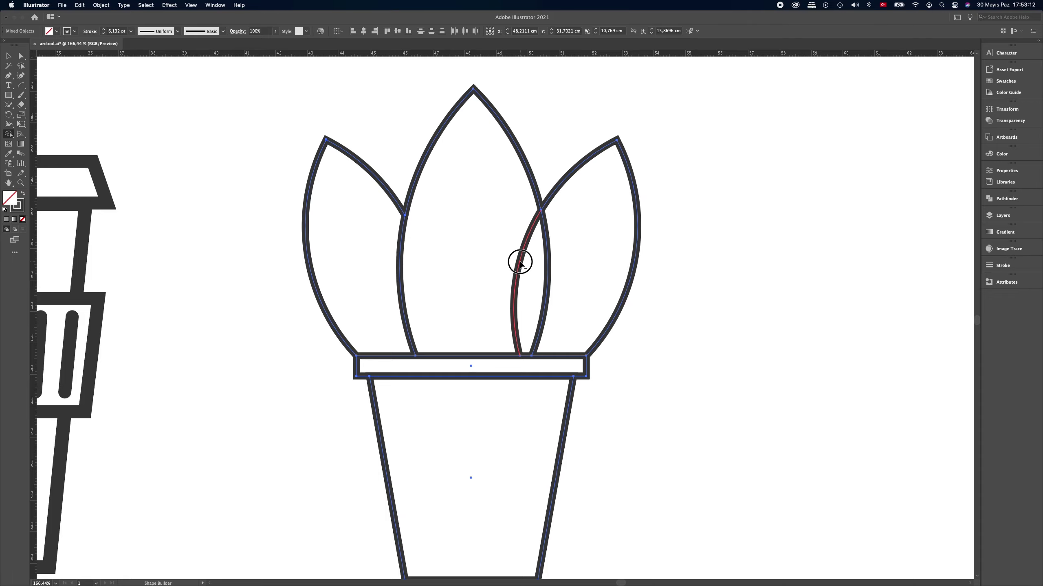
alt+click(517, 262)
alt+super+click(528, 247)
Step: Apply the example plant's 9.737 pt stroke to the bottom plant using the Eyedropper, then deselect
scroll(467, 247, down, 5)
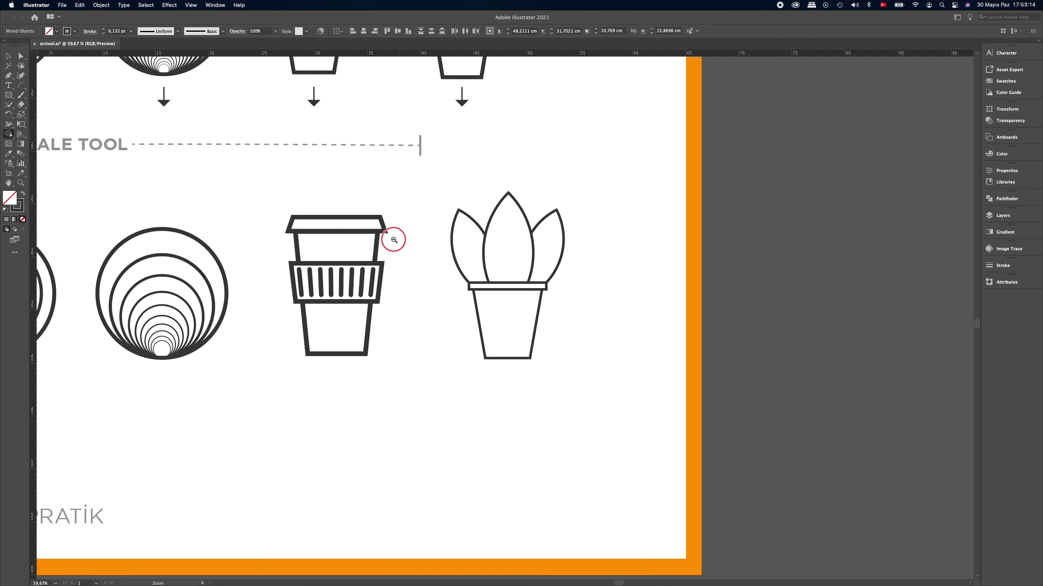
scroll(391, 235, down, 3)
drag(368, 164, 472, 226)
key(v)
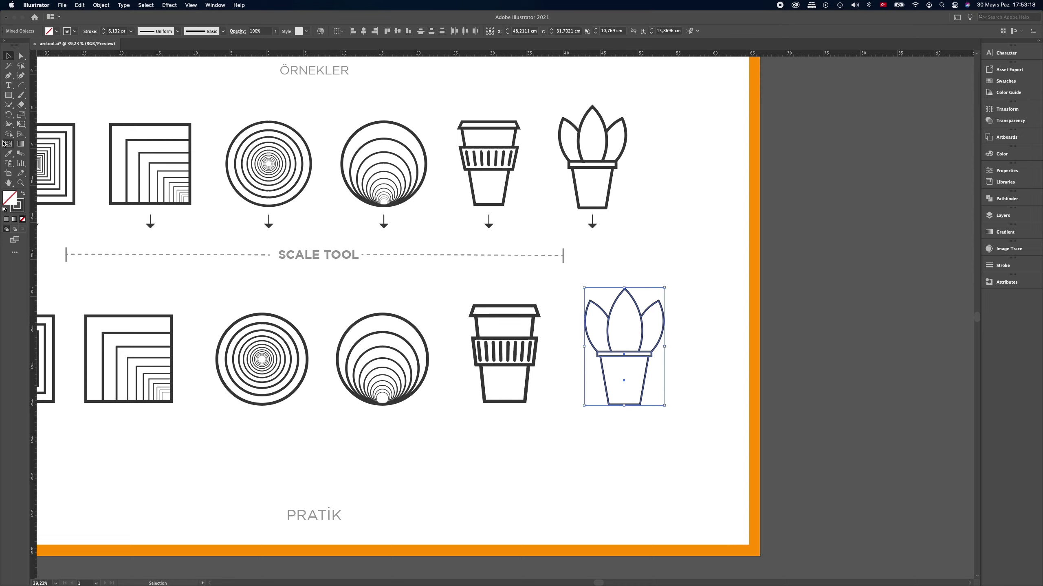
click(8, 153)
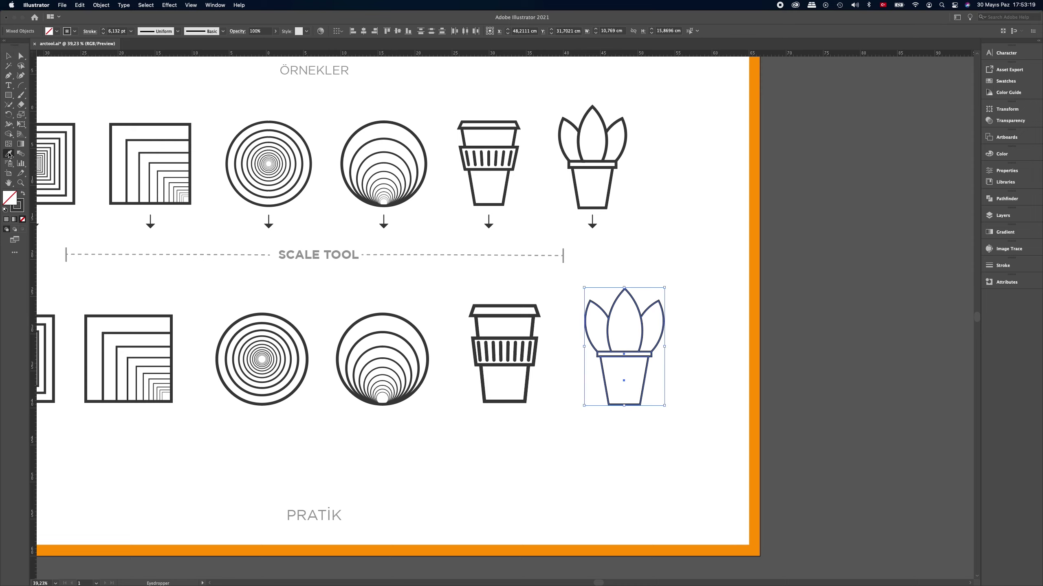
click(612, 178)
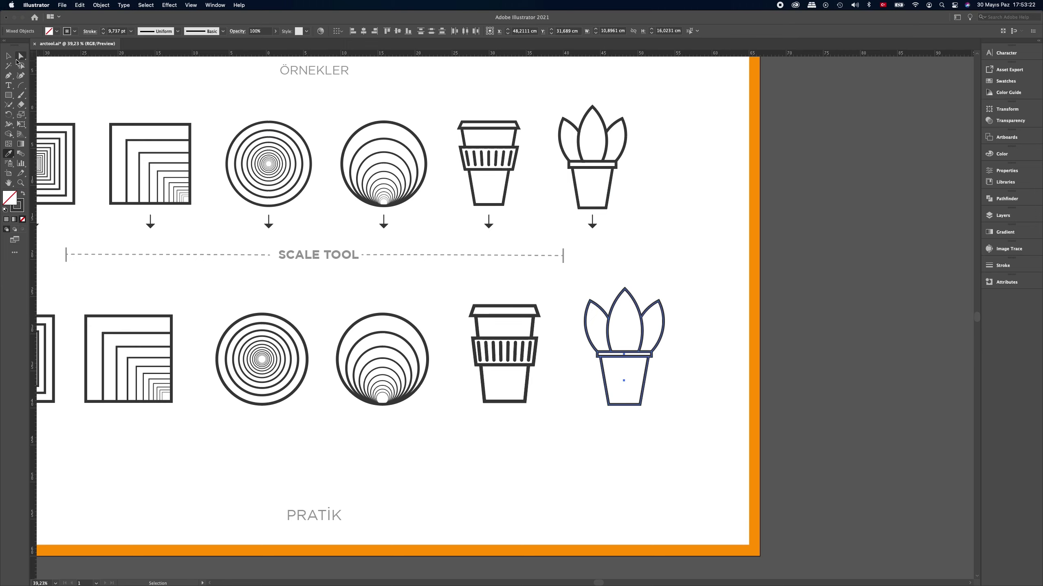
click(8, 56)
click(679, 288)
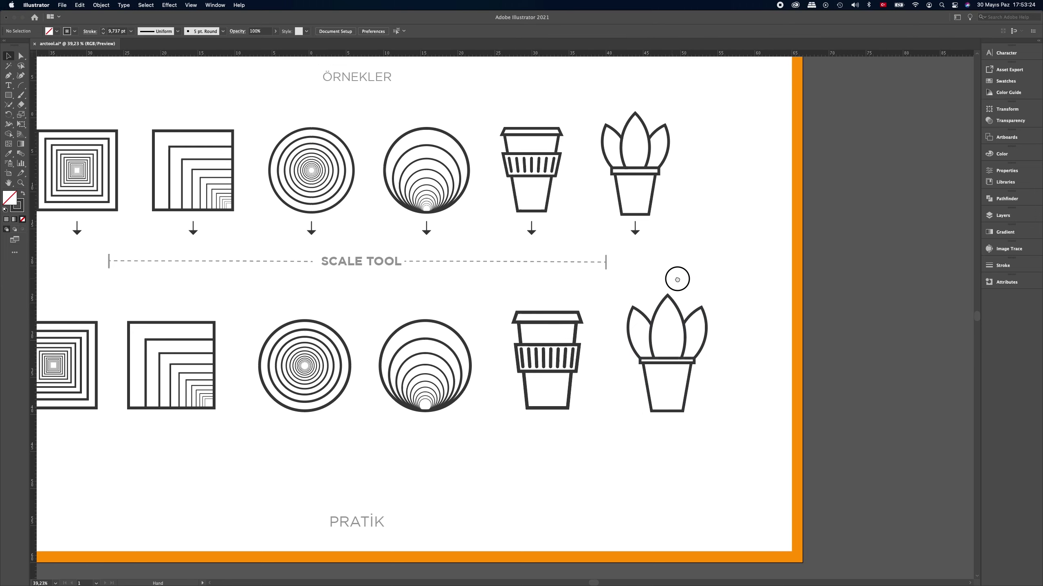